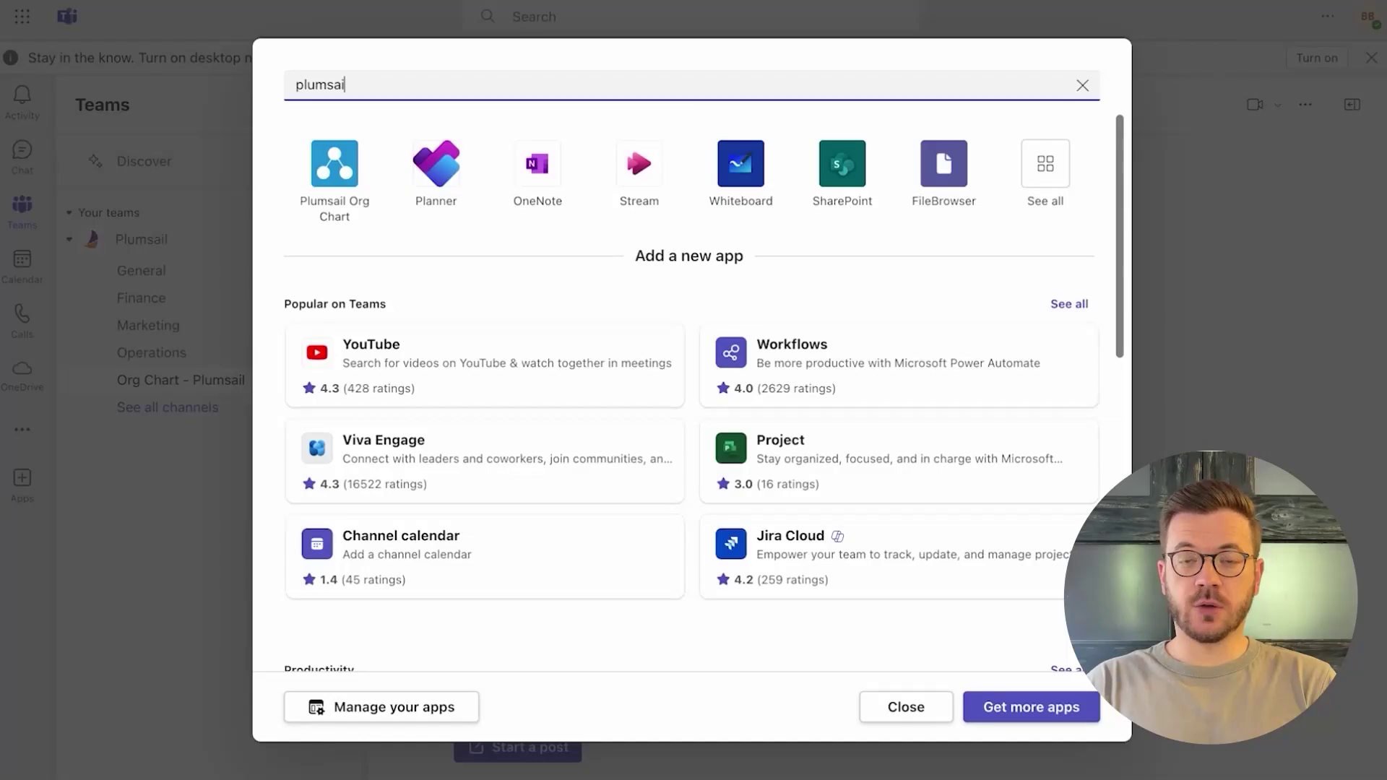
- Add Plumsail Org Chart as a channel tab with 'Post to the channel about this tab' unchecked, and save
left_click(695, 170)
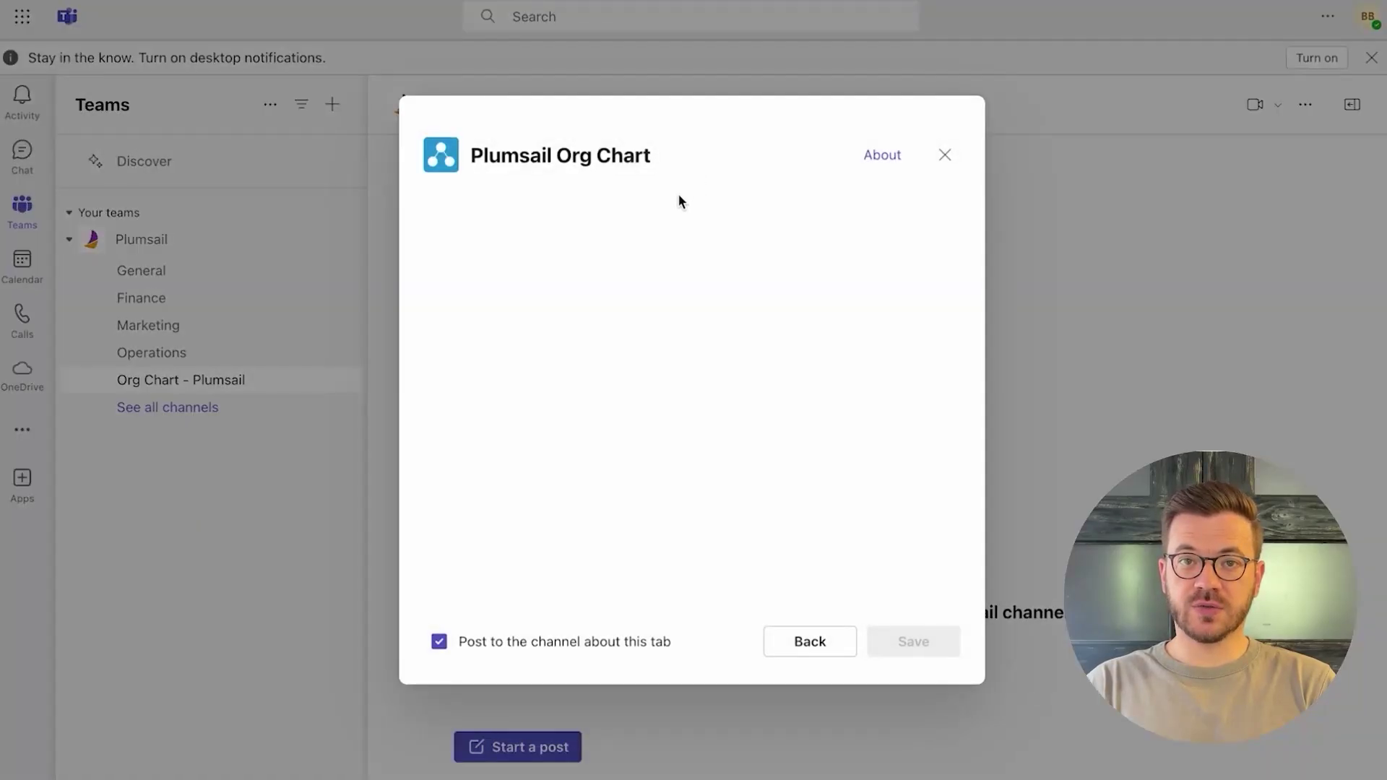
left_click(646, 642)
left_click(917, 643)
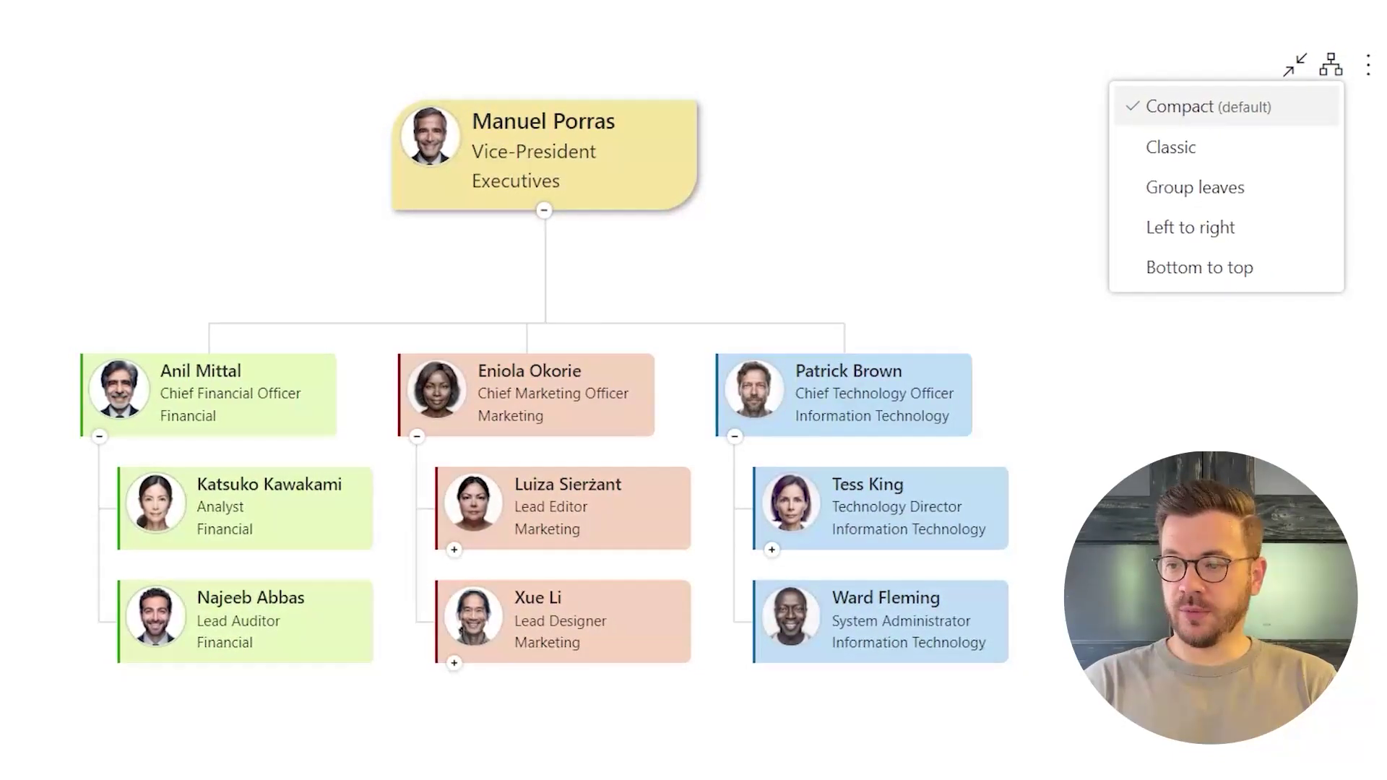
- Cycle the chart through the Classic, Group leaves and Left to right layouts, ending on Bottom to top
left_click(1169, 148)
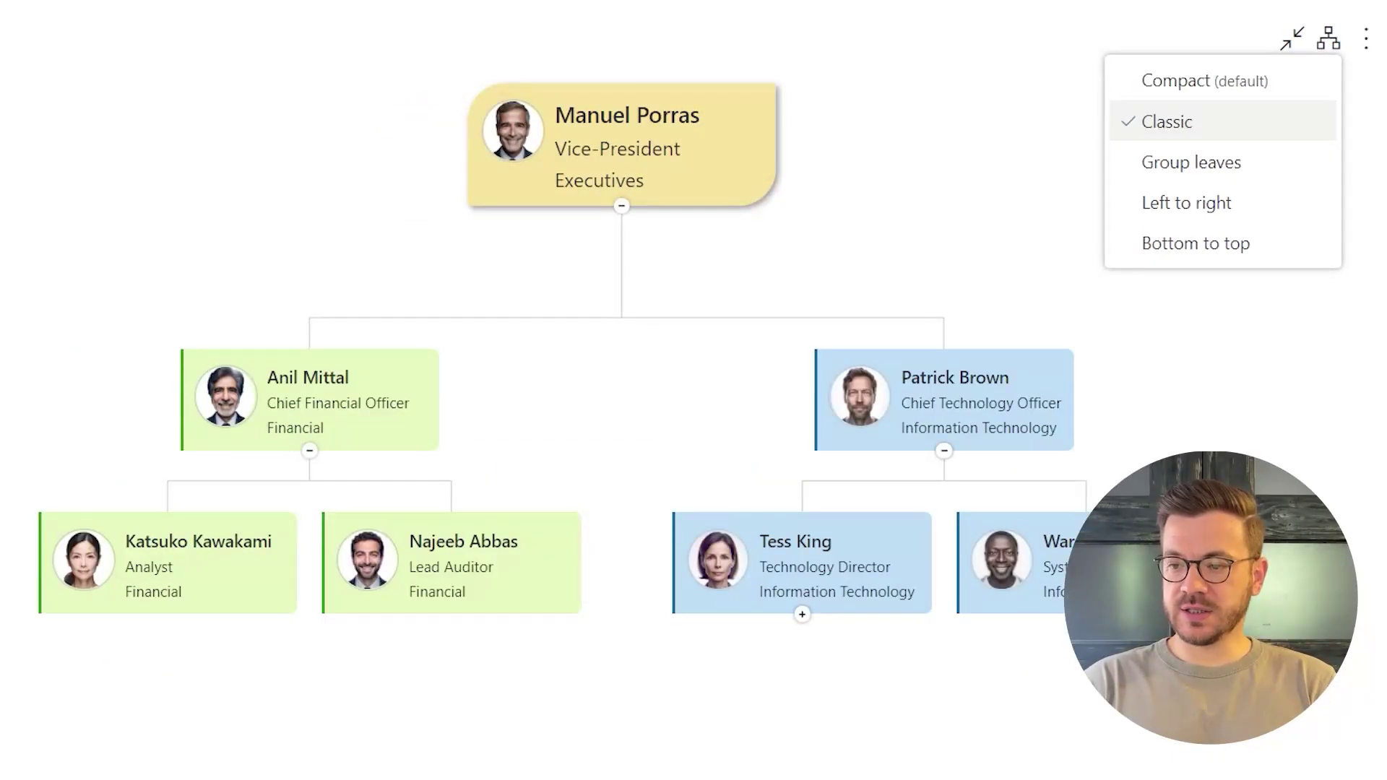
left_click(1191, 161)
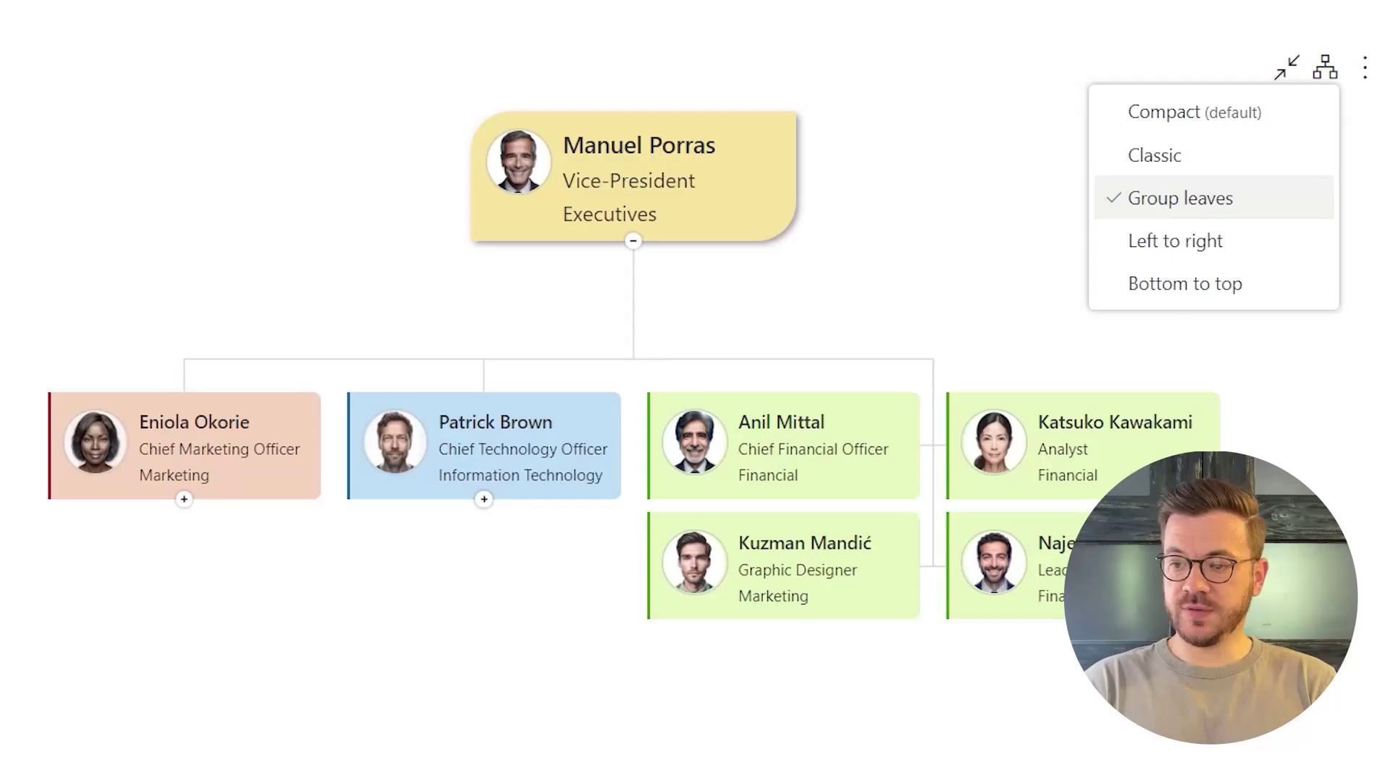
left_click(1175, 241)
left_click(1173, 286)
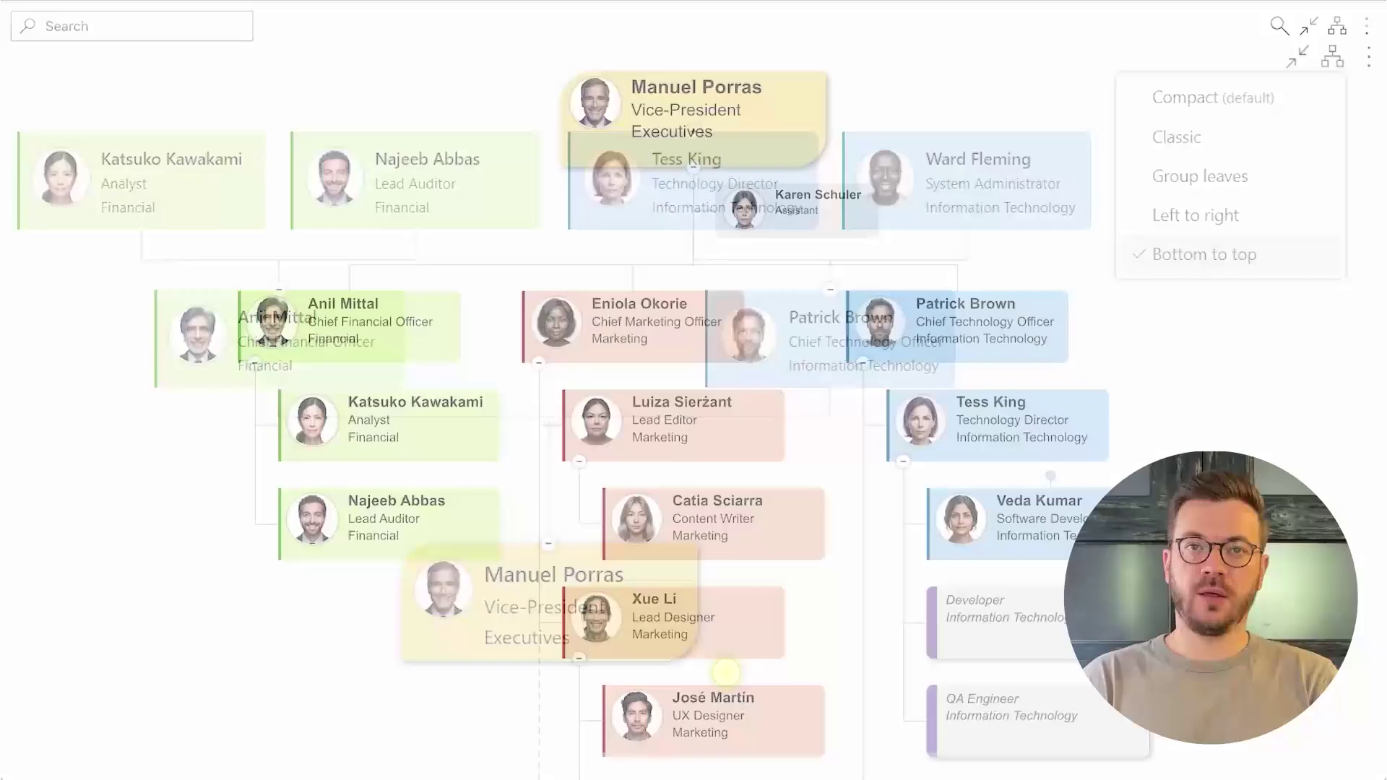
- Reveal the employee's dotted-line manager from the connector dot and jump to that manager's card
left_click(726, 672)
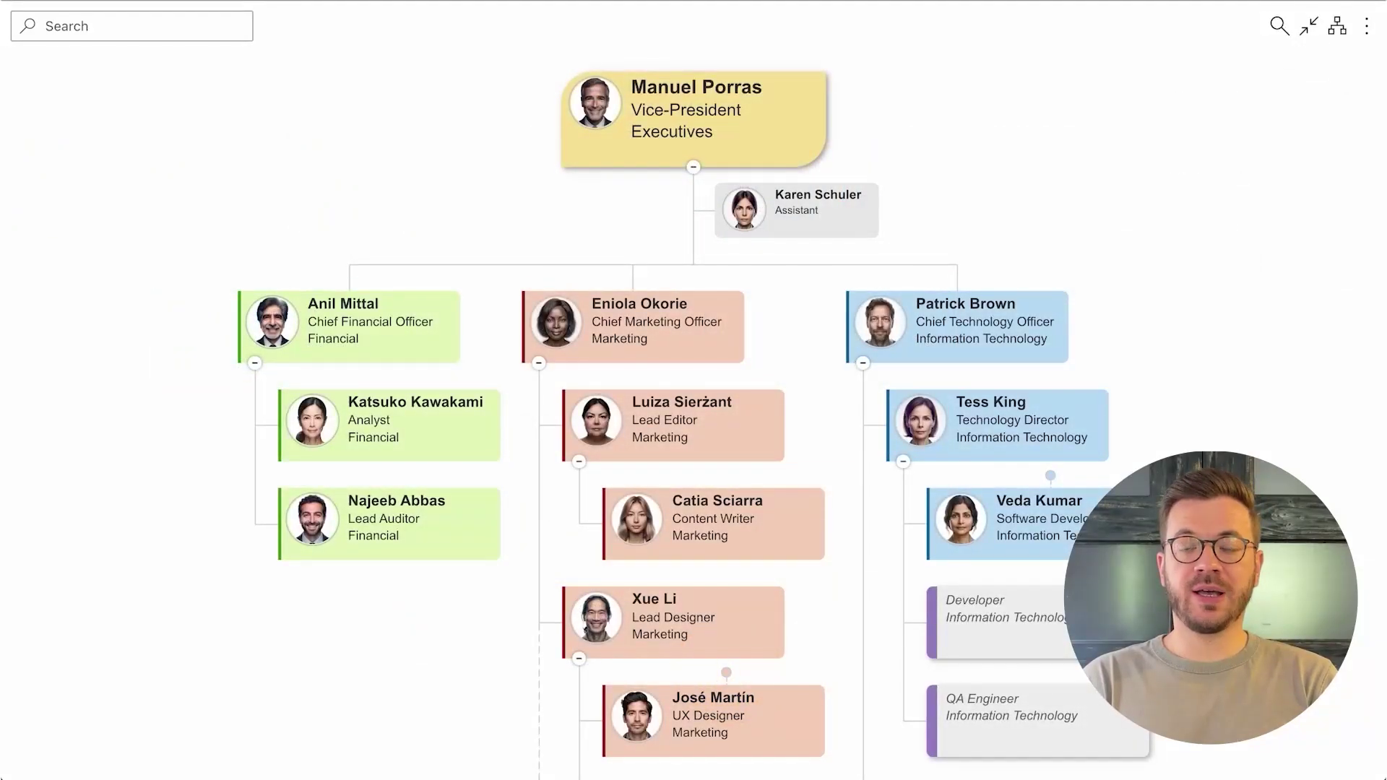
left_click(726, 672)
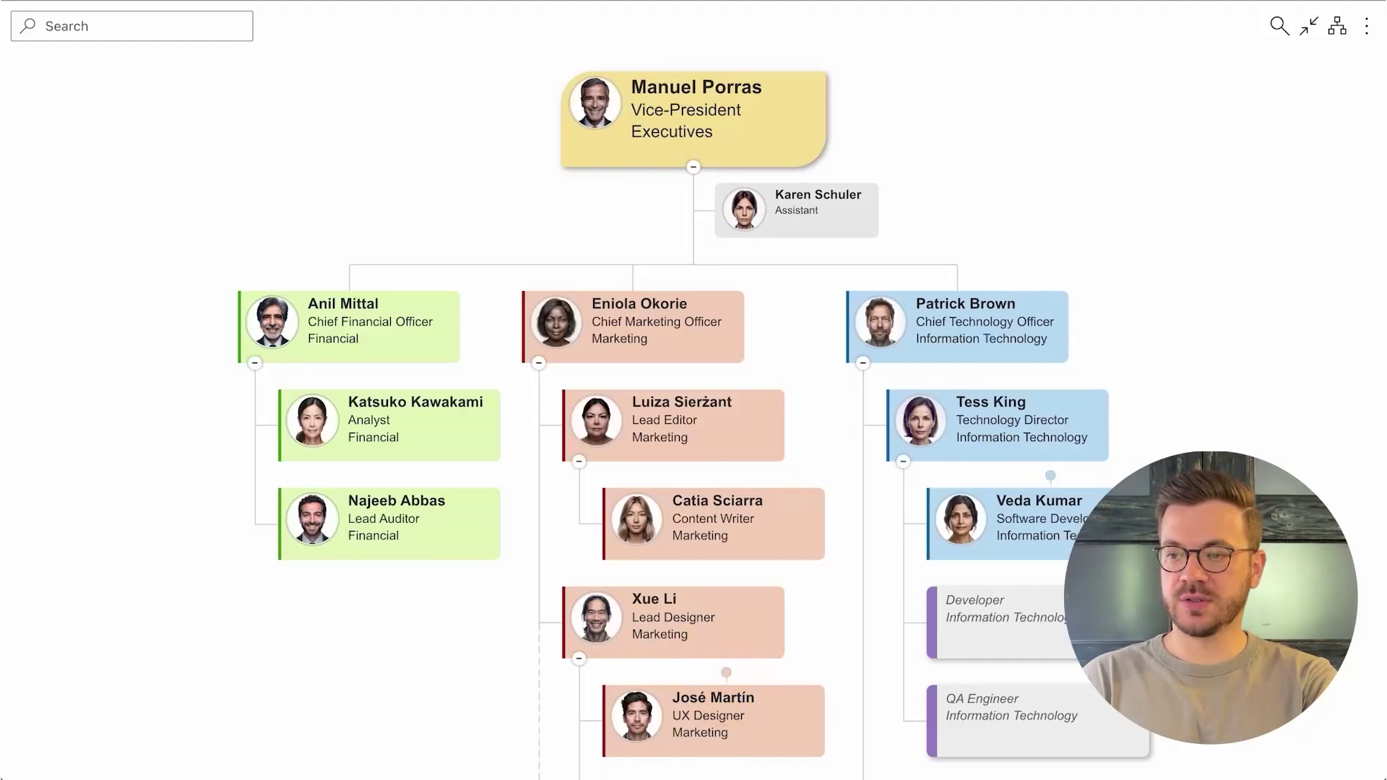
left_click(726, 675)
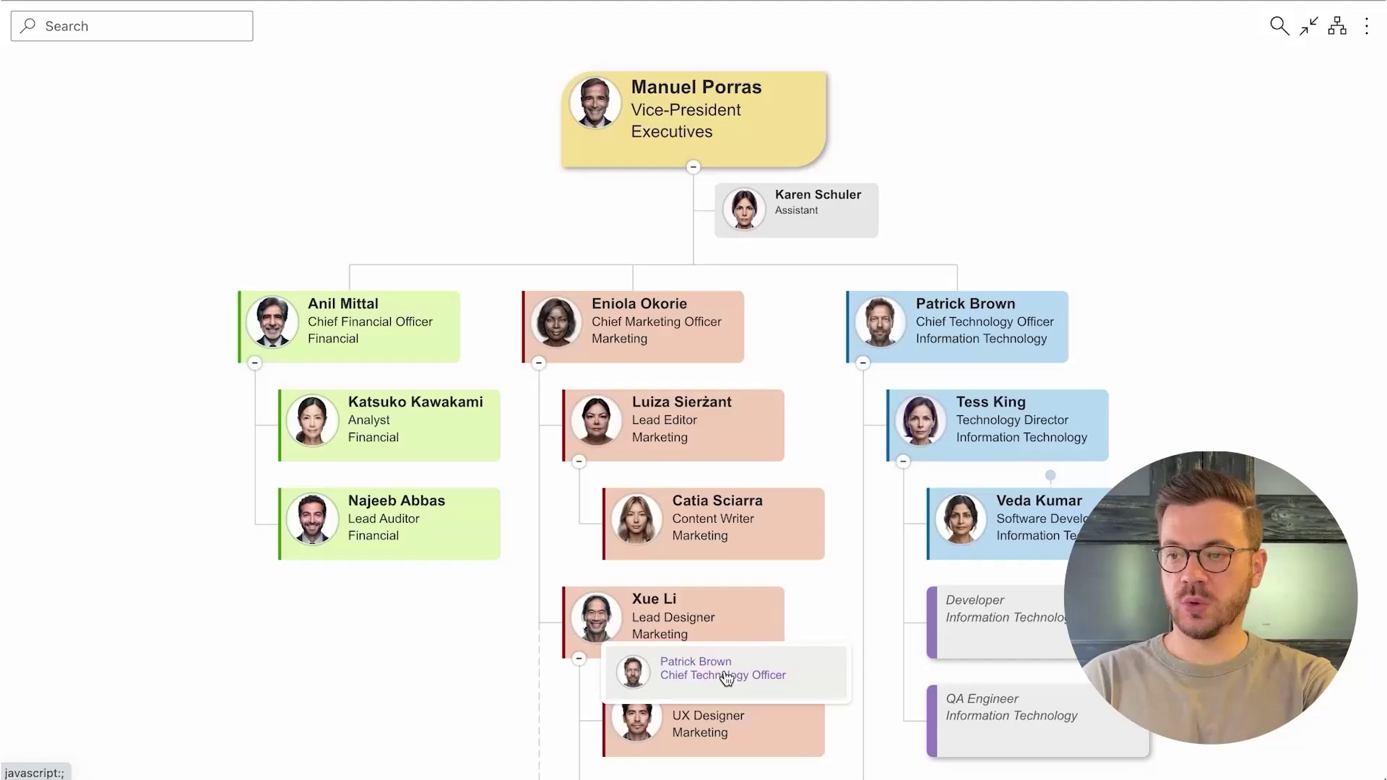
left_click(798, 676)
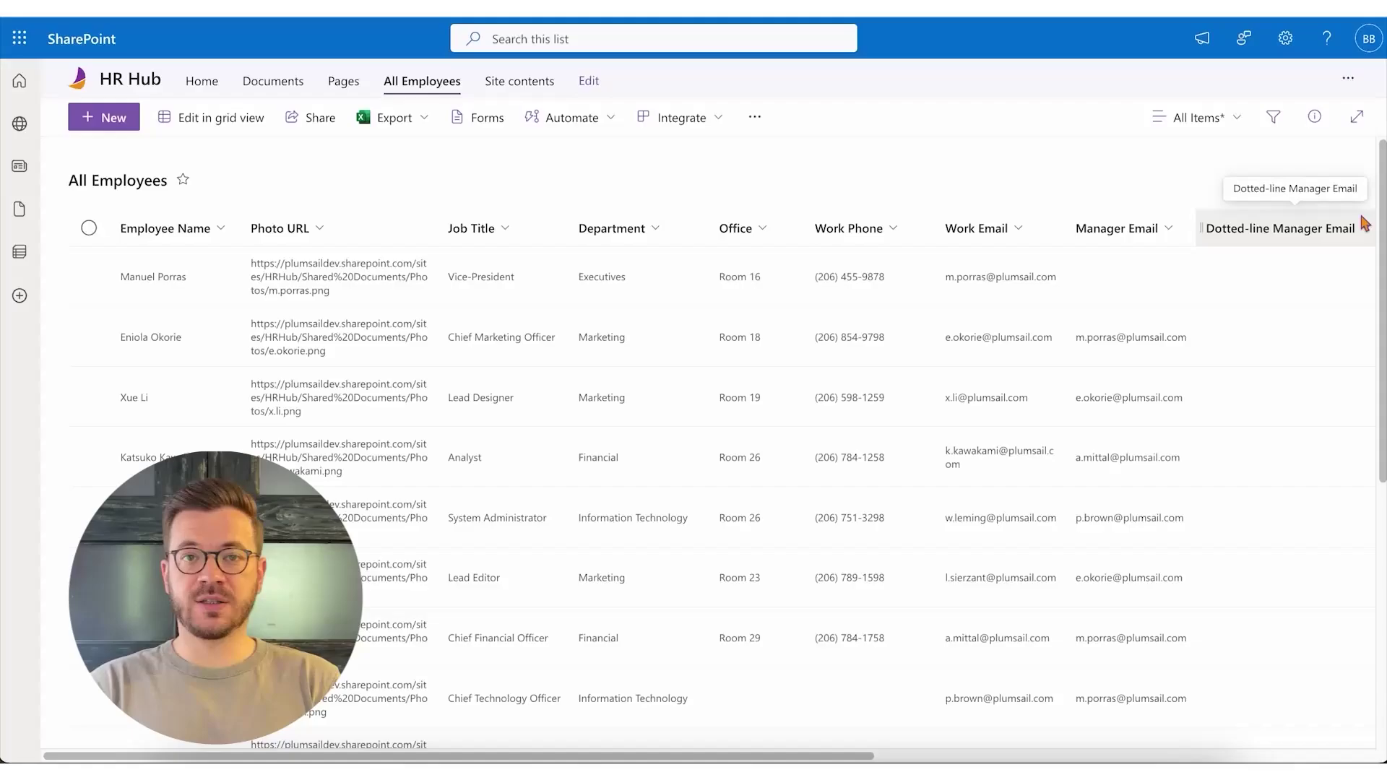
scroll(1364, 224, "down", 5)
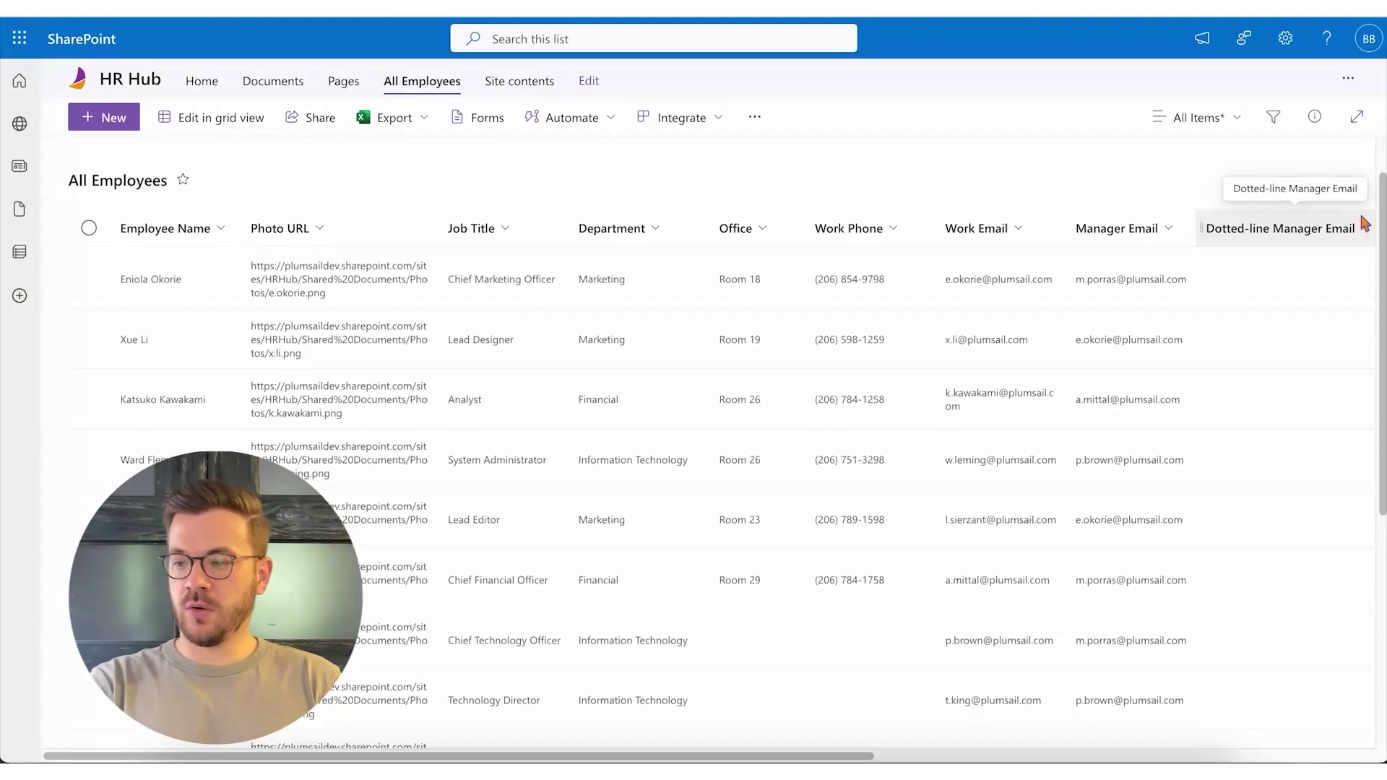
scroll(1363, 224, "down", 2)
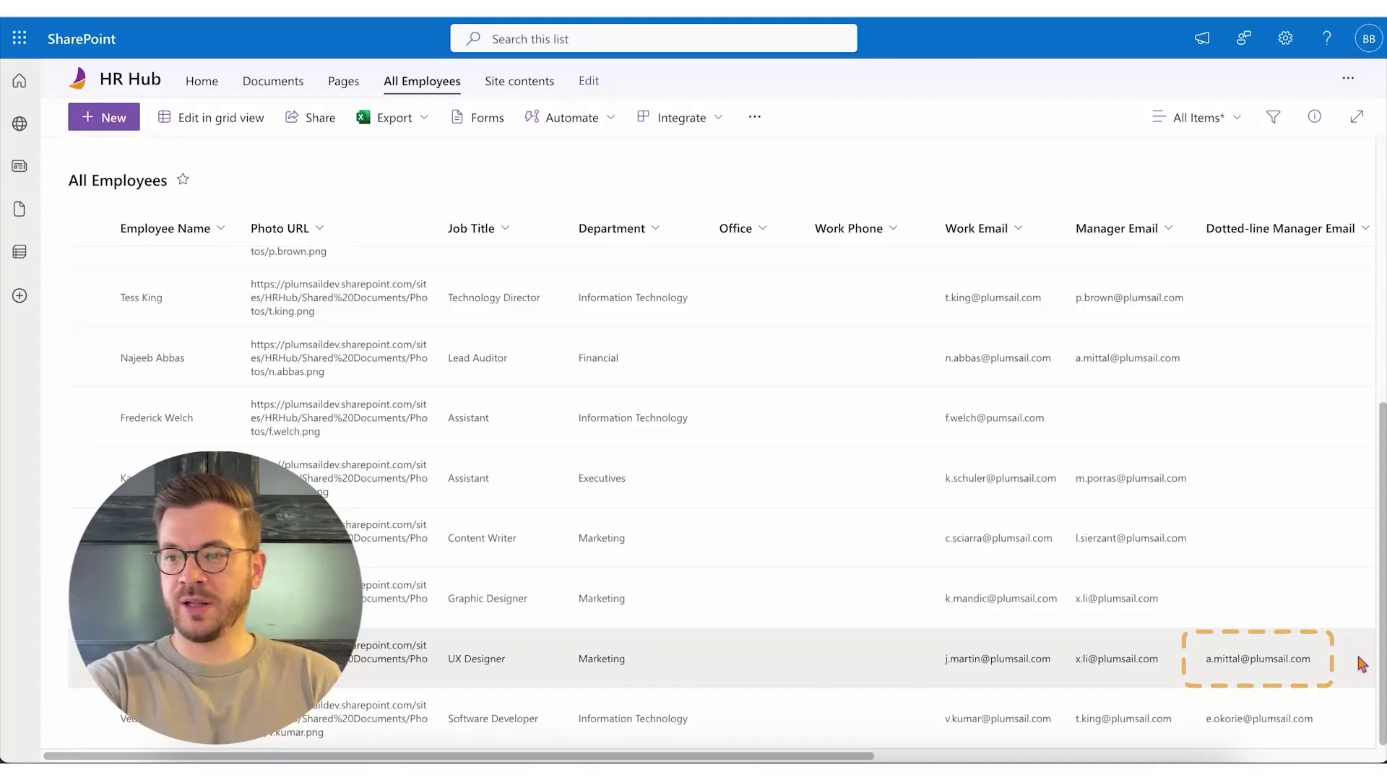
scroll(1361, 663, "up", 2)
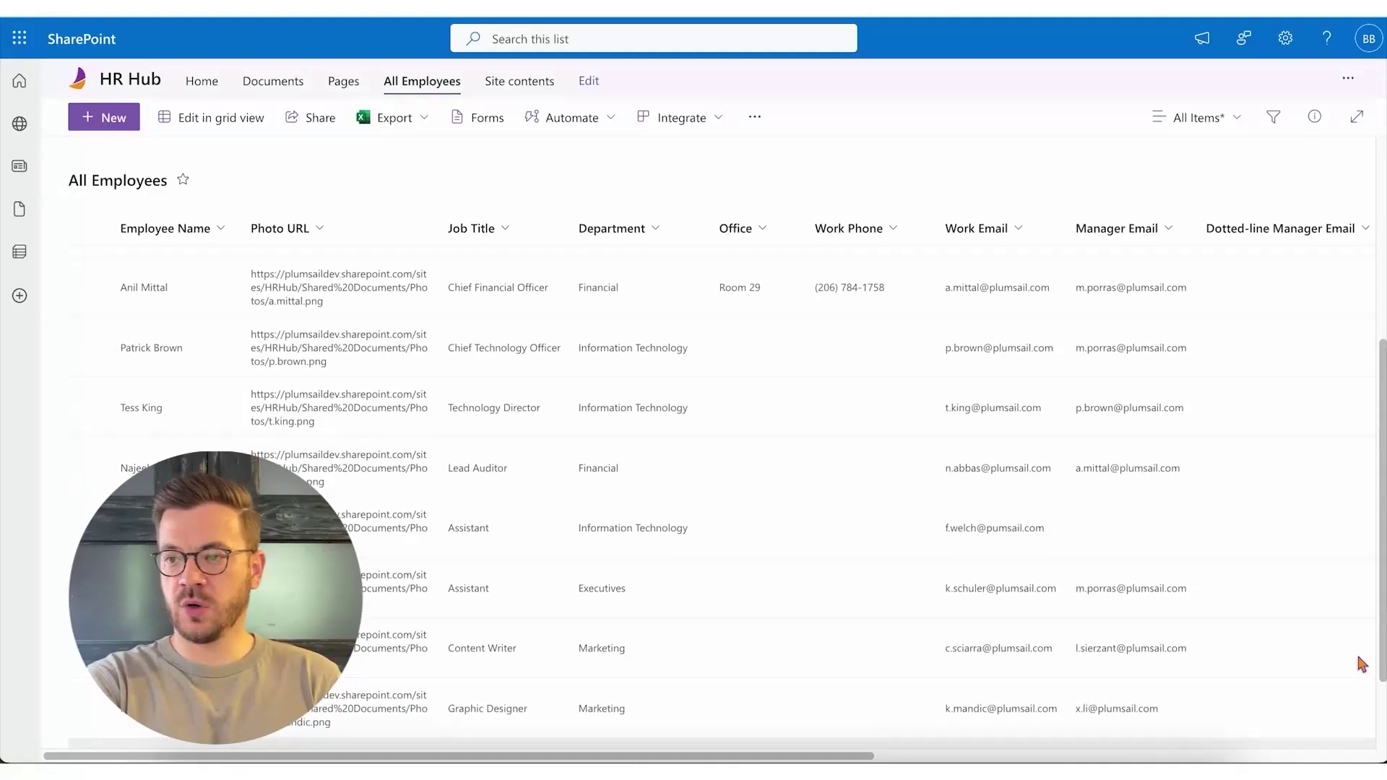
scroll(1361, 663, "up", 1)
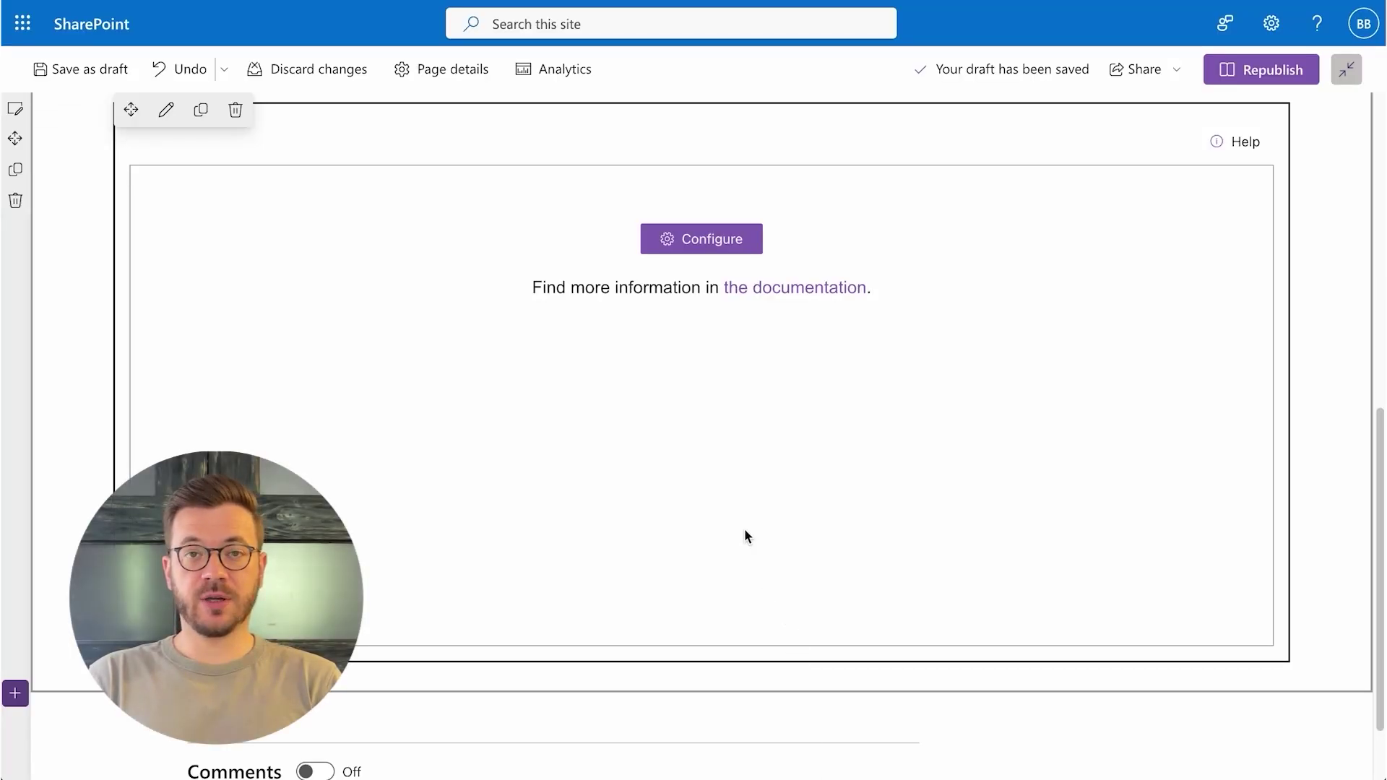
- Open Configure on the Org Chart web part in the SharePoint page editor
left_click(716, 238)
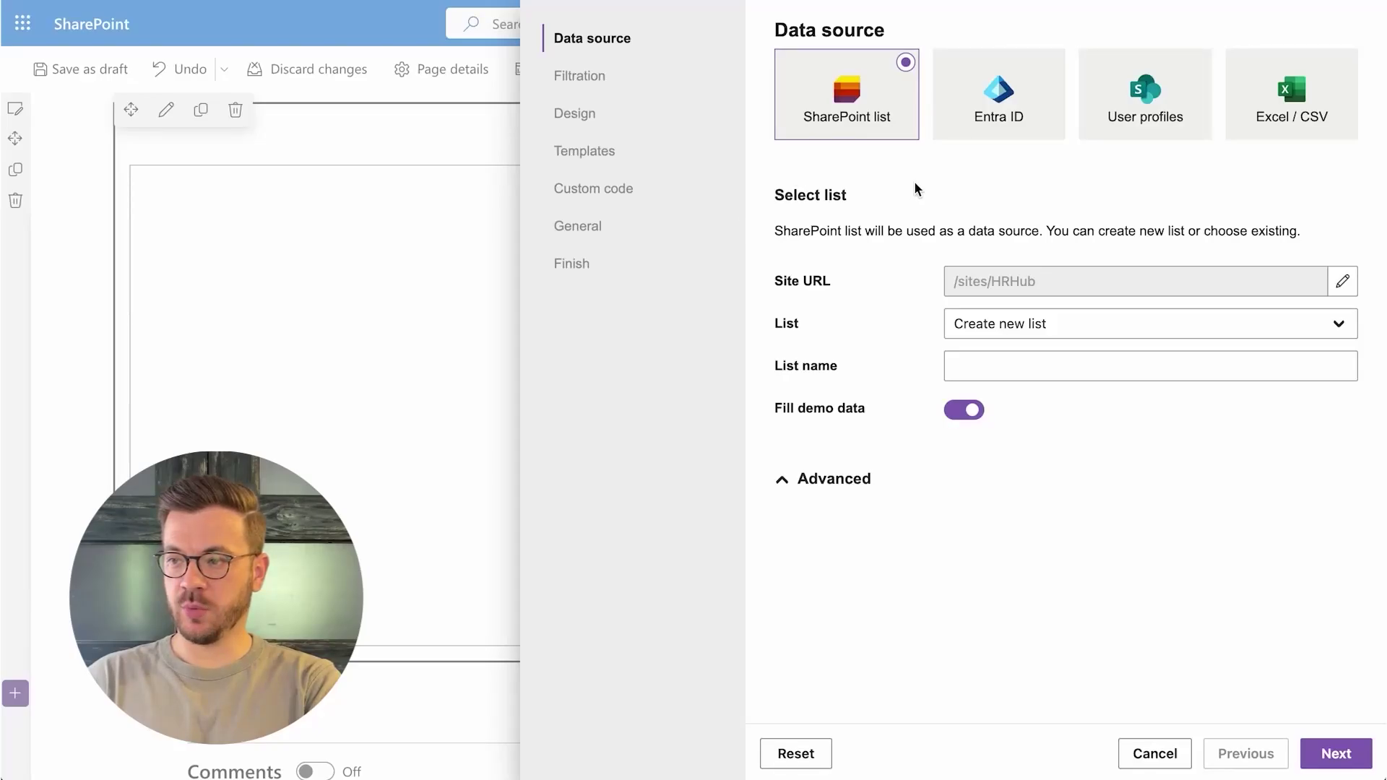
- Use the All Employees list as the source and map Dotted manager ID to Dotted-line Manager Email
left_click(1180, 322)
left_click(1093, 346)
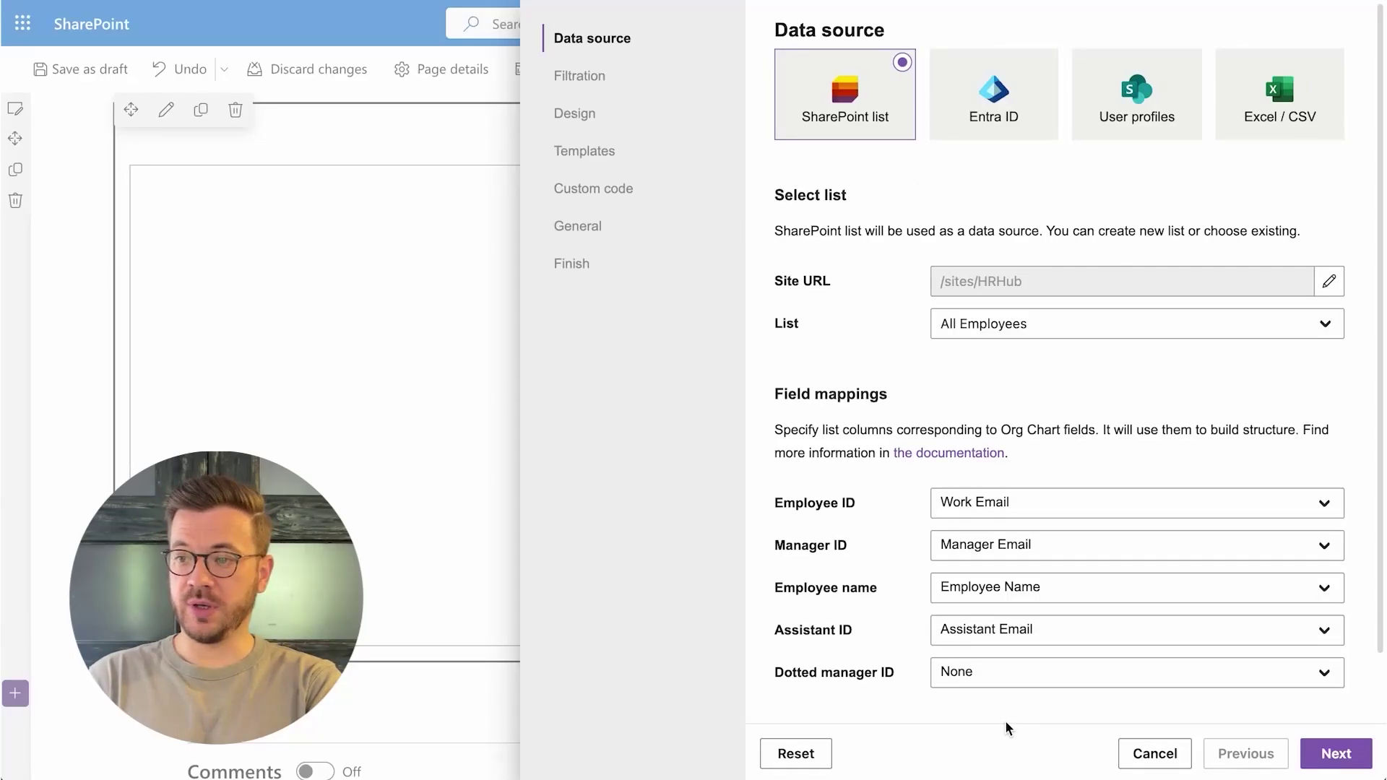
left_click(1003, 690)
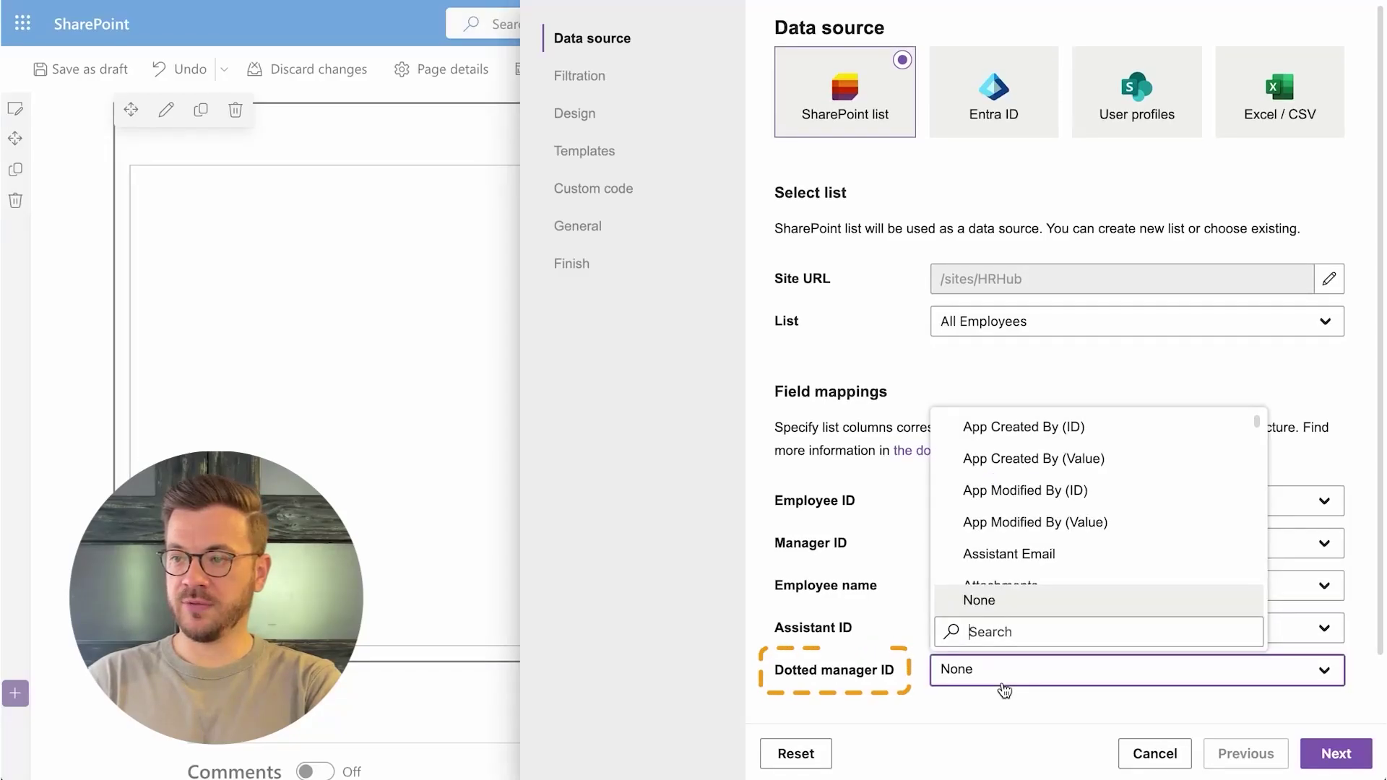
type("dotted-l")
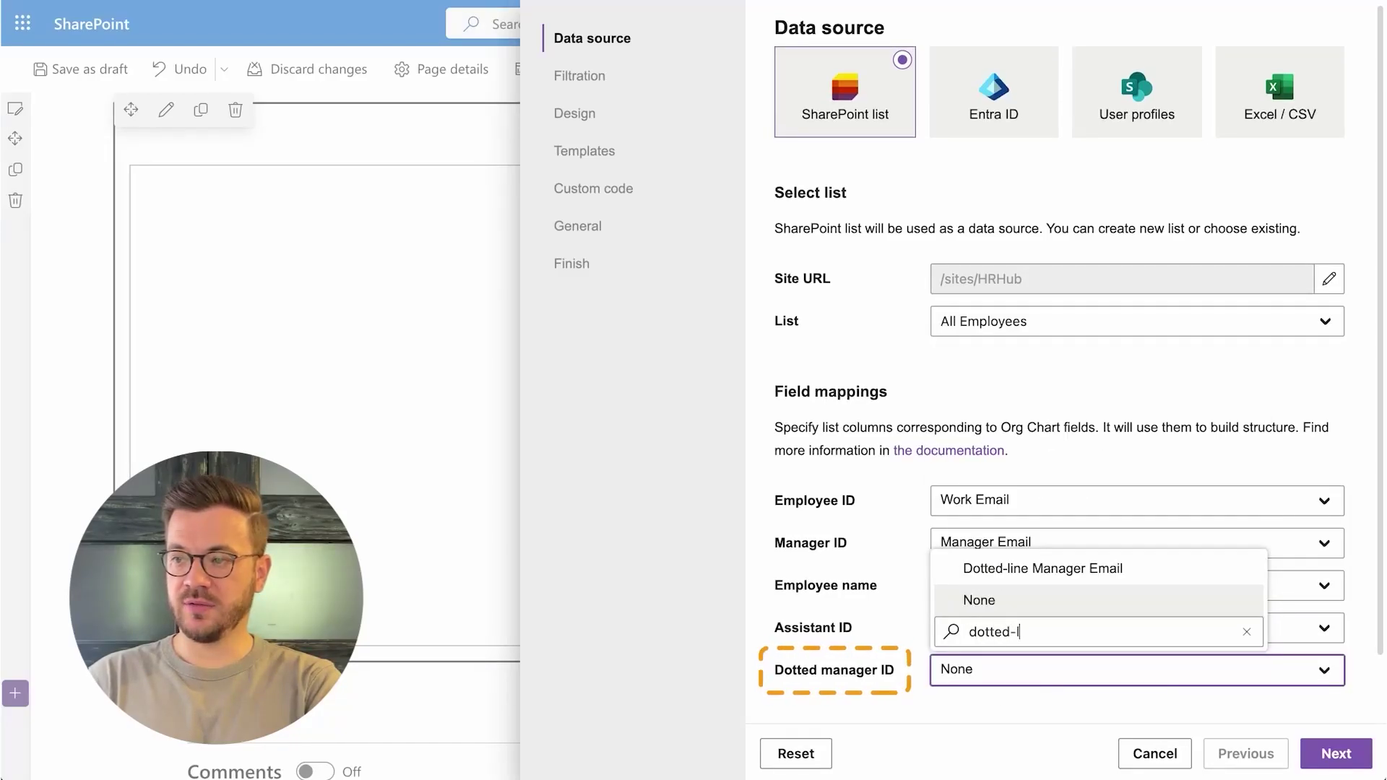
type("ine manager")
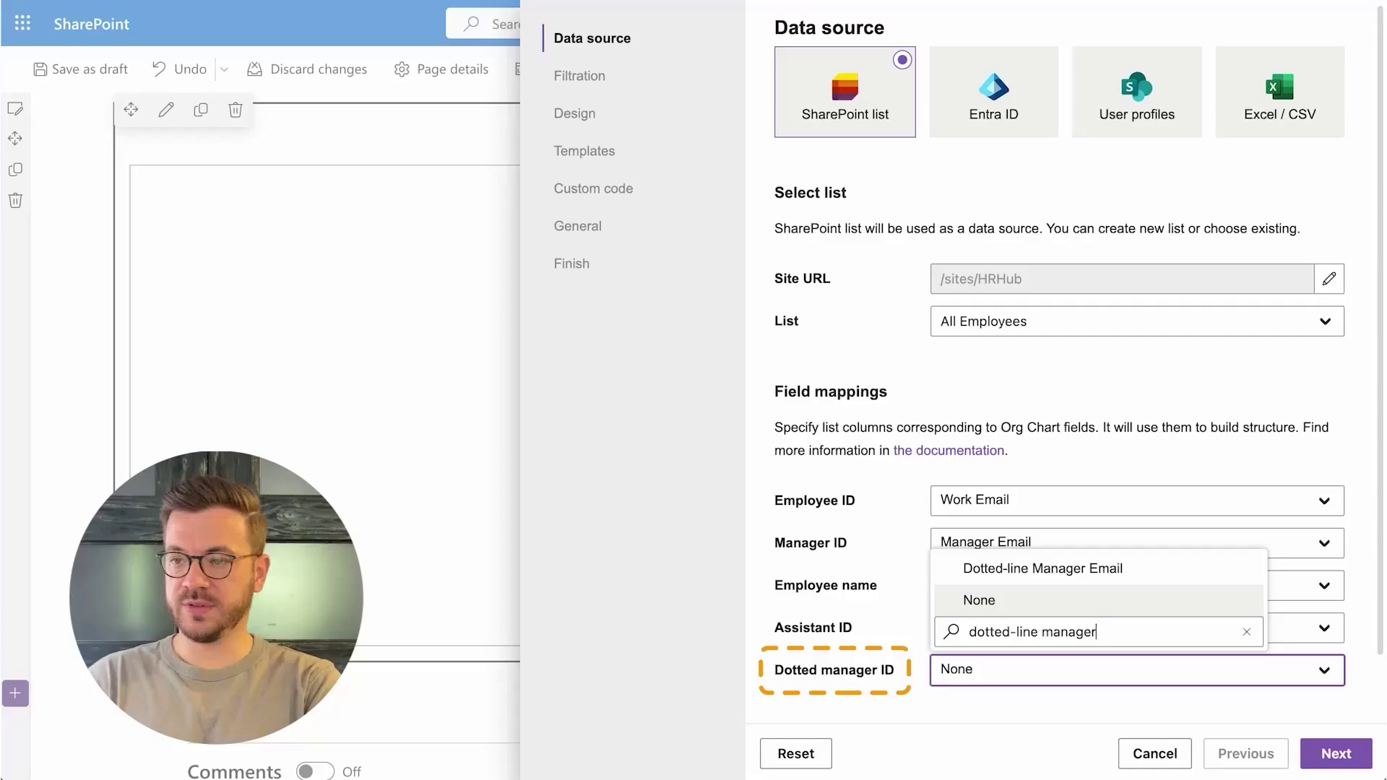
left_click(1023, 573)
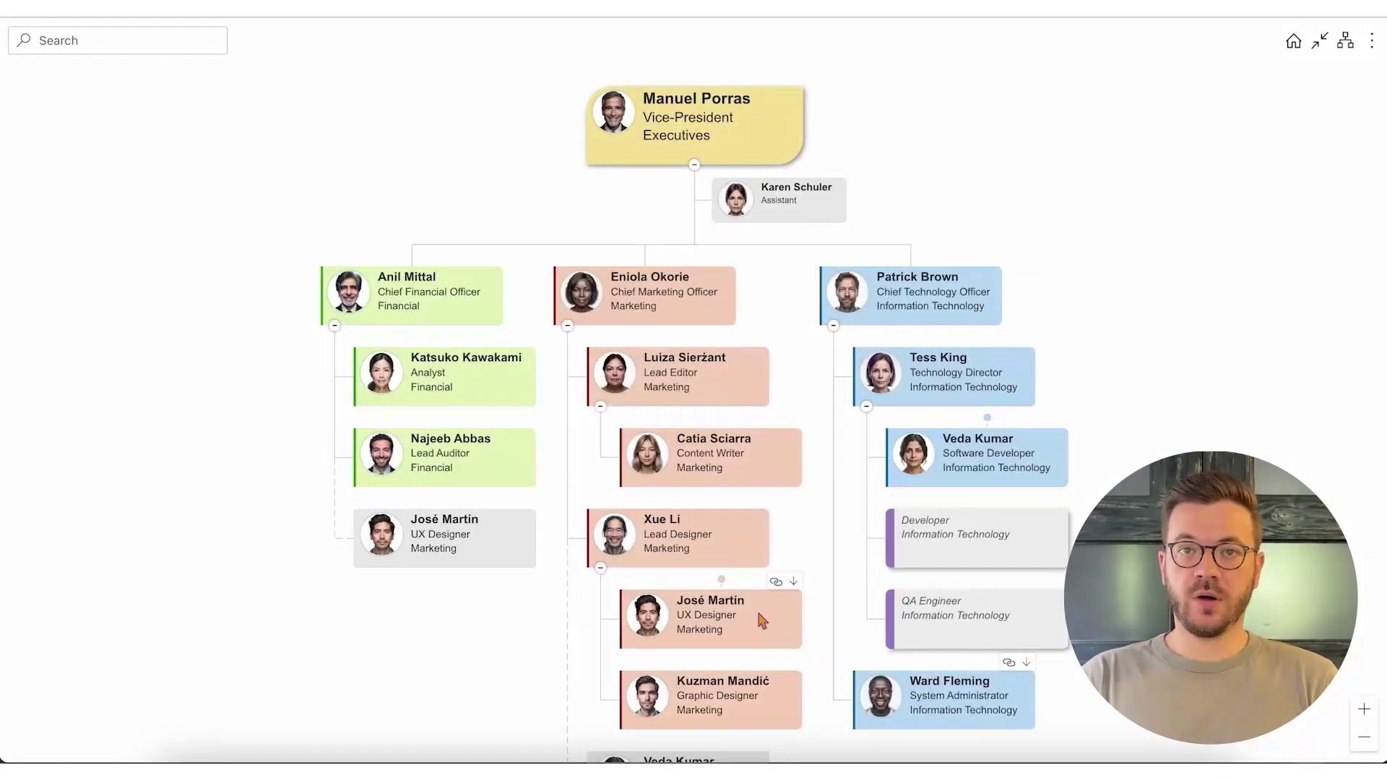
- Inspect the UX Designer's card, now also shown as a dotted-line report under a second manager
mouse_move(723, 583)
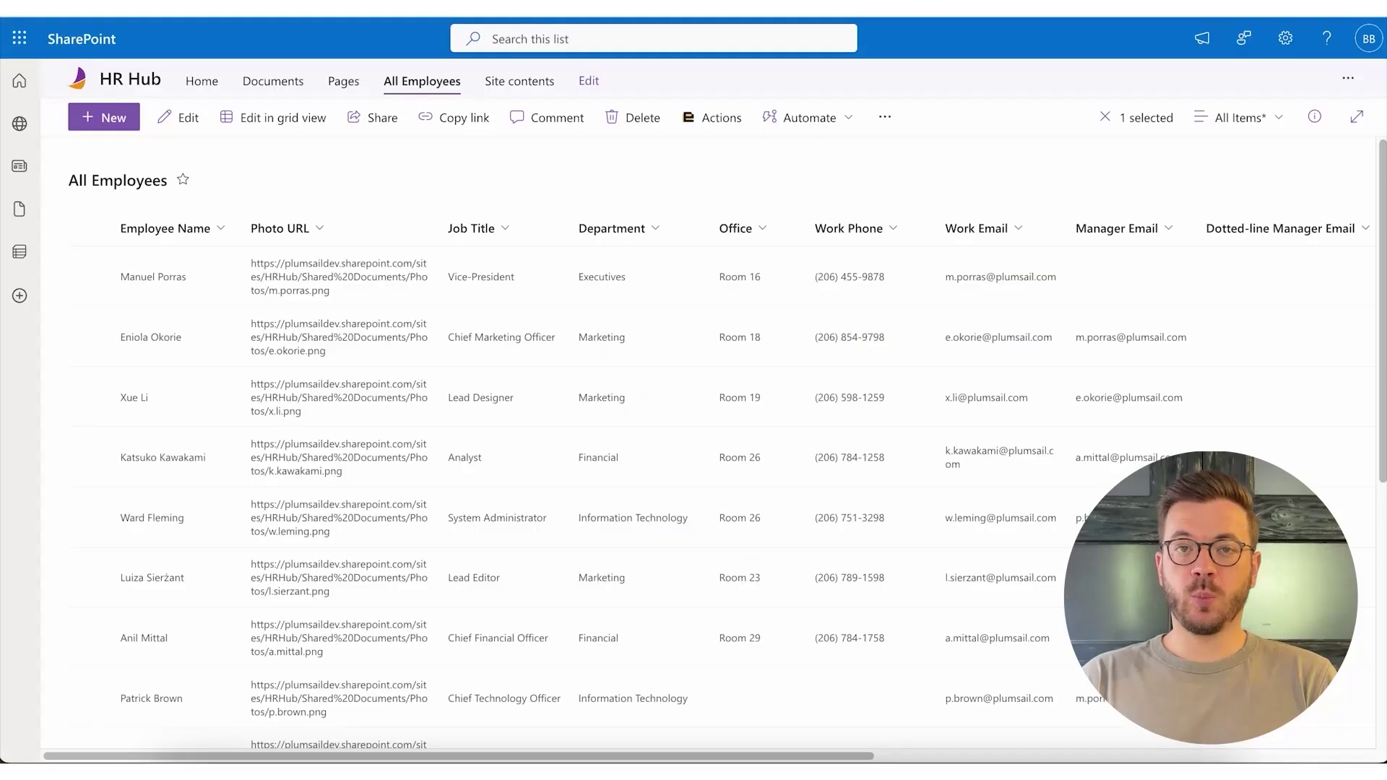
- Append a second manager's e-mail after a semicolon in the UX Designer's Dotted-line Manager Email and save
scroll(530, 479, "down", 5)
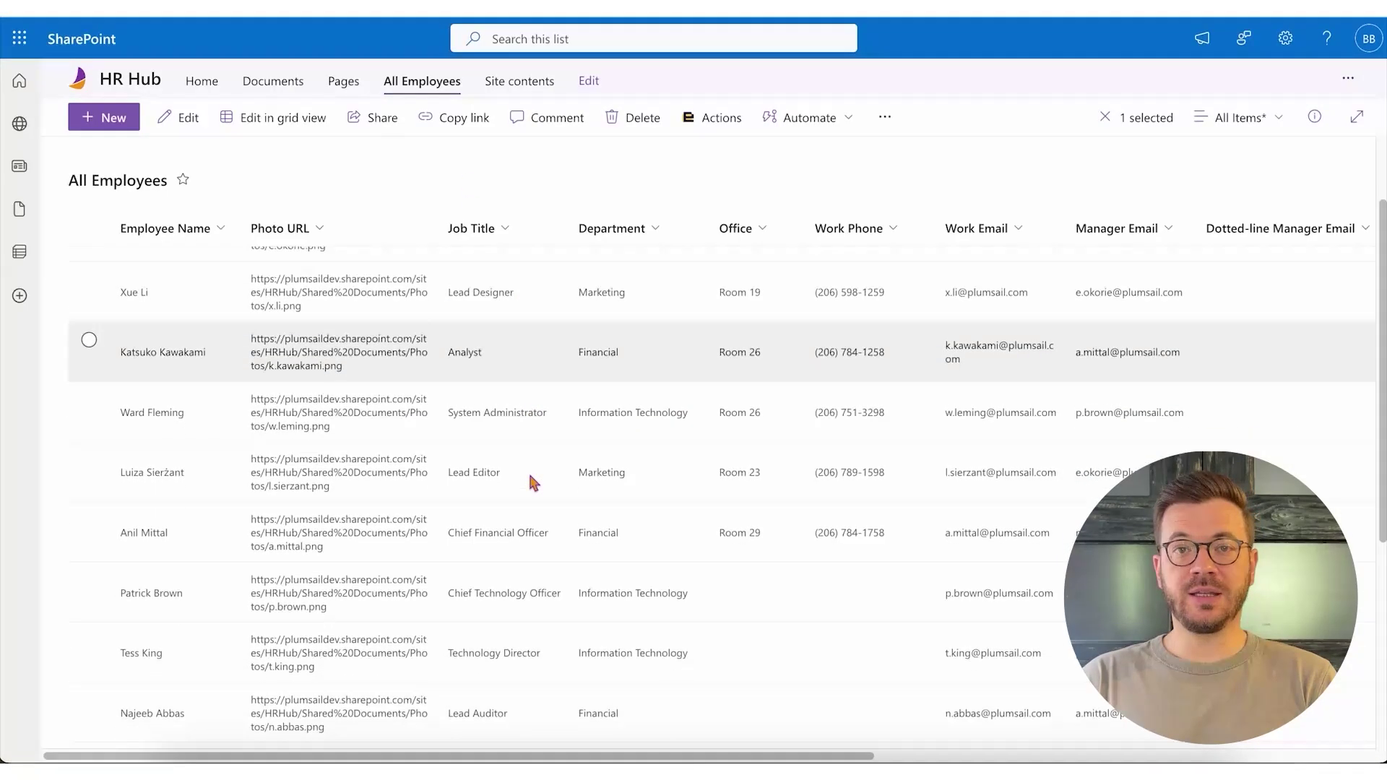
scroll(533, 483, "down", 1)
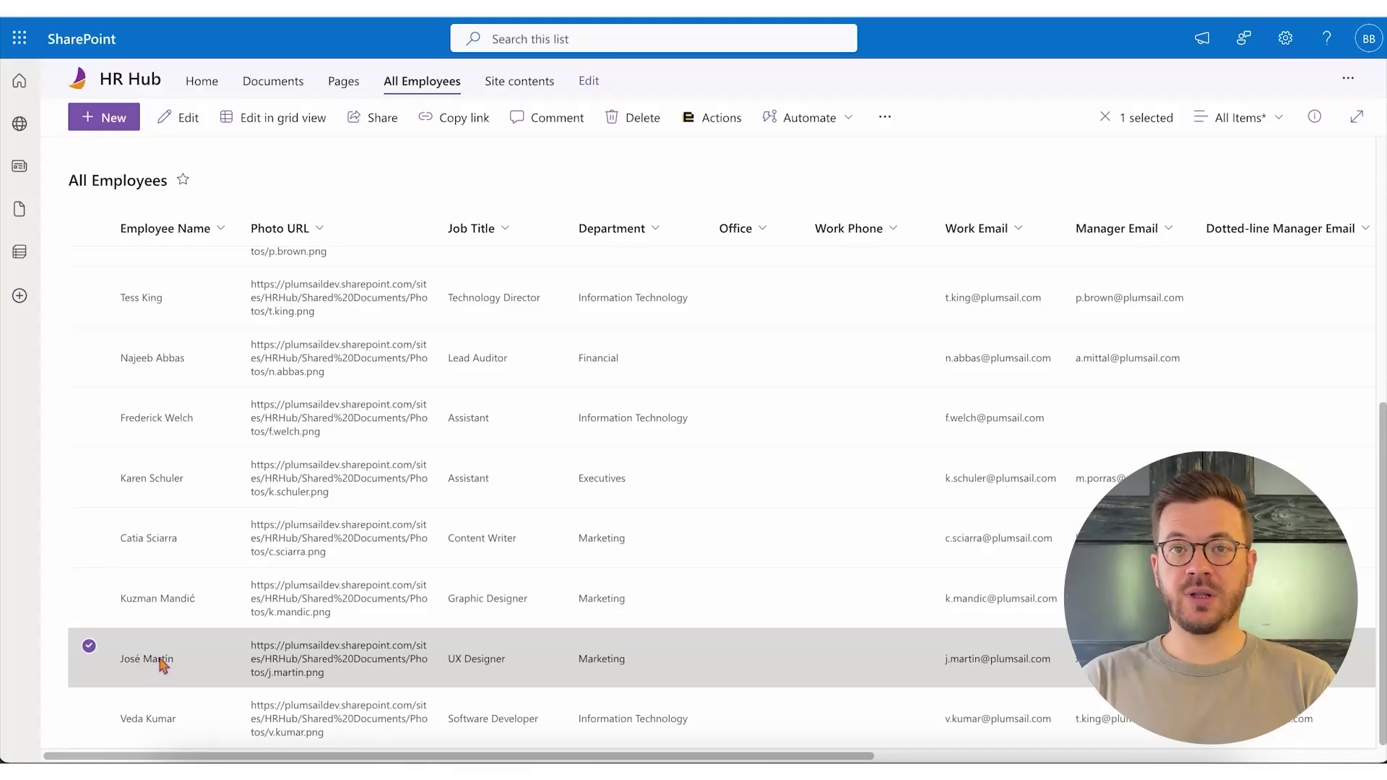
left_click(161, 659)
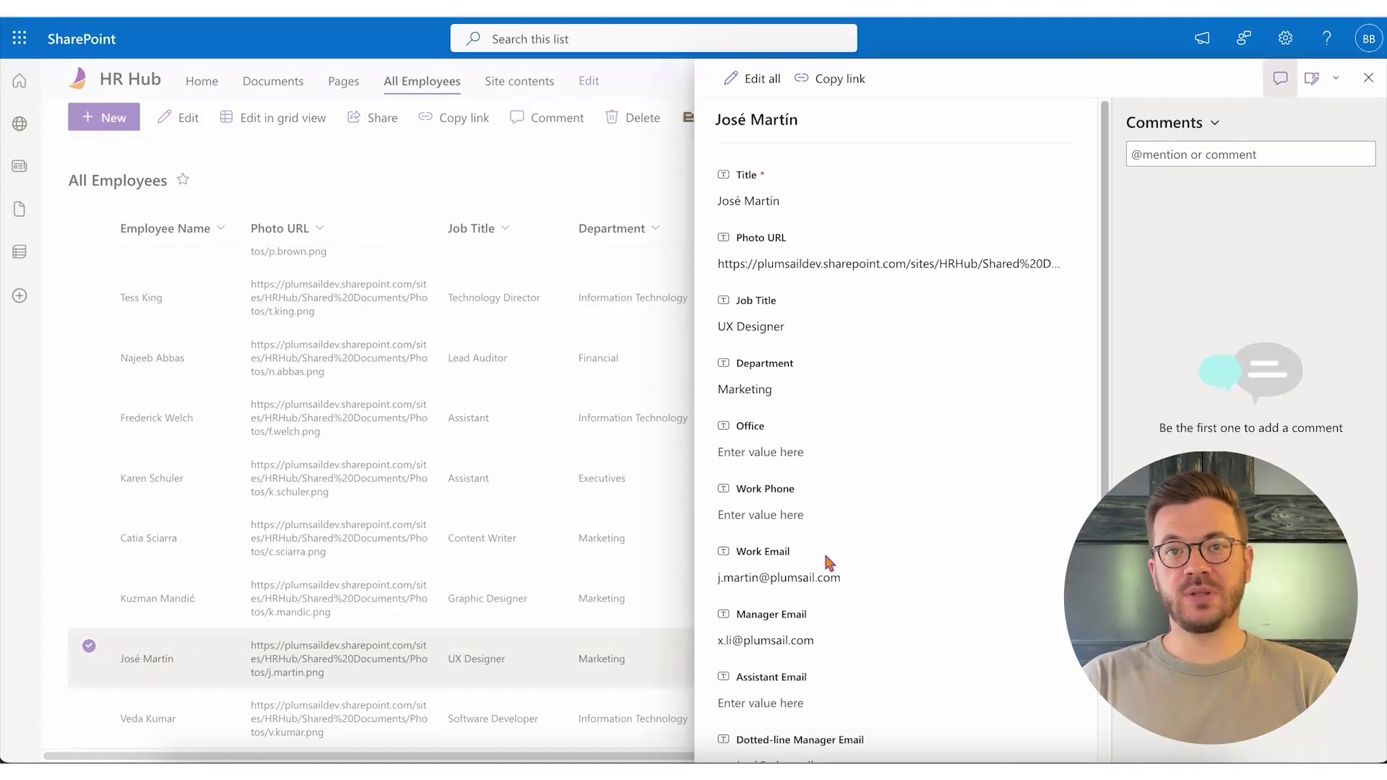
scroll(910, 552, "down", 3)
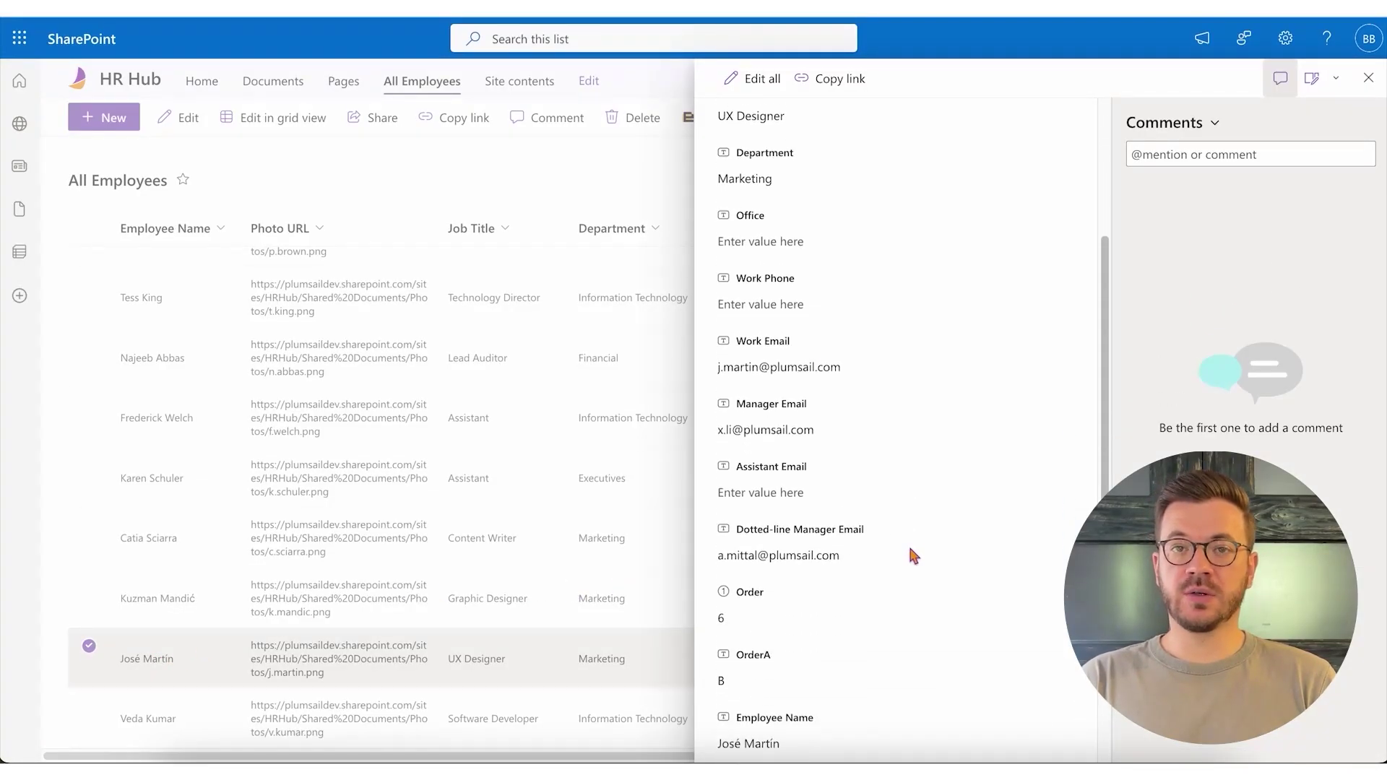
scroll(910, 555, "down", 1)
left_click(894, 523)
left_click(895, 529)
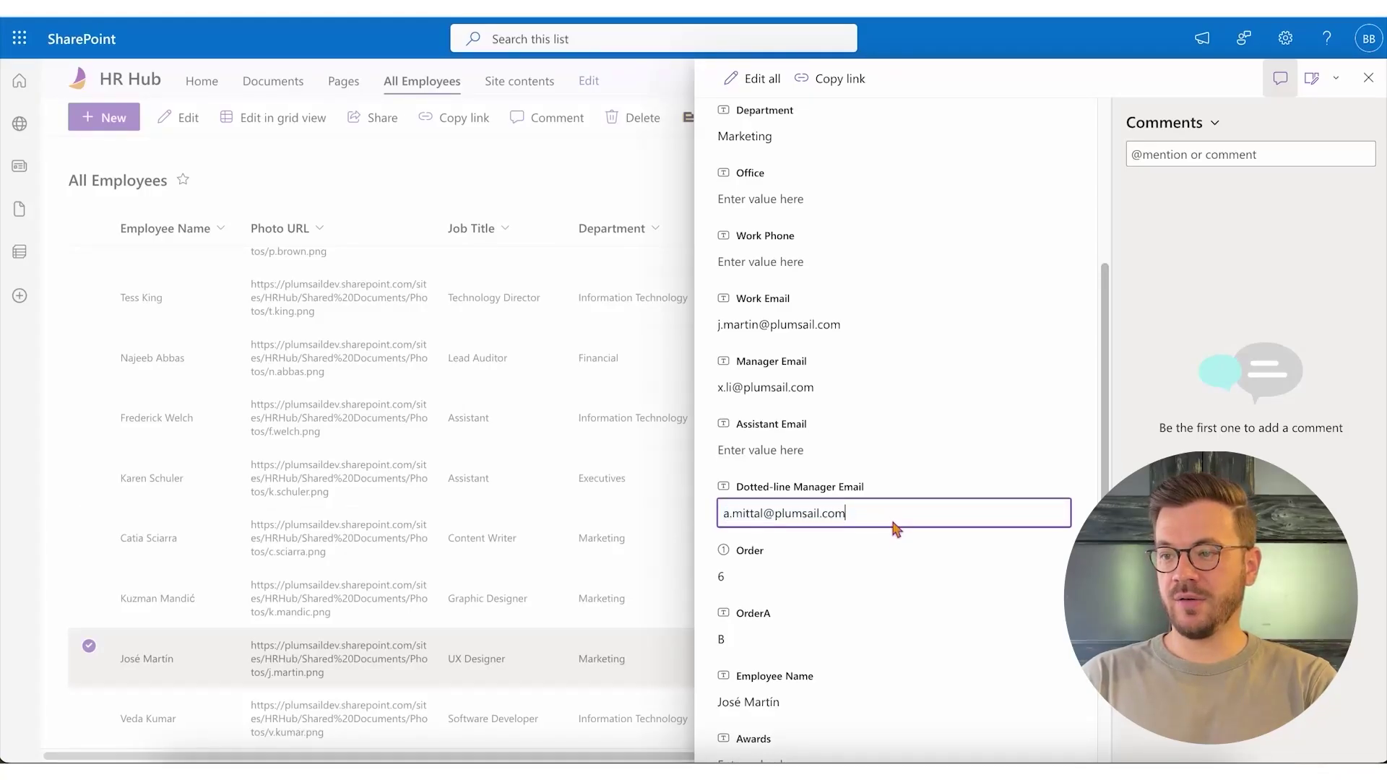
type(";")
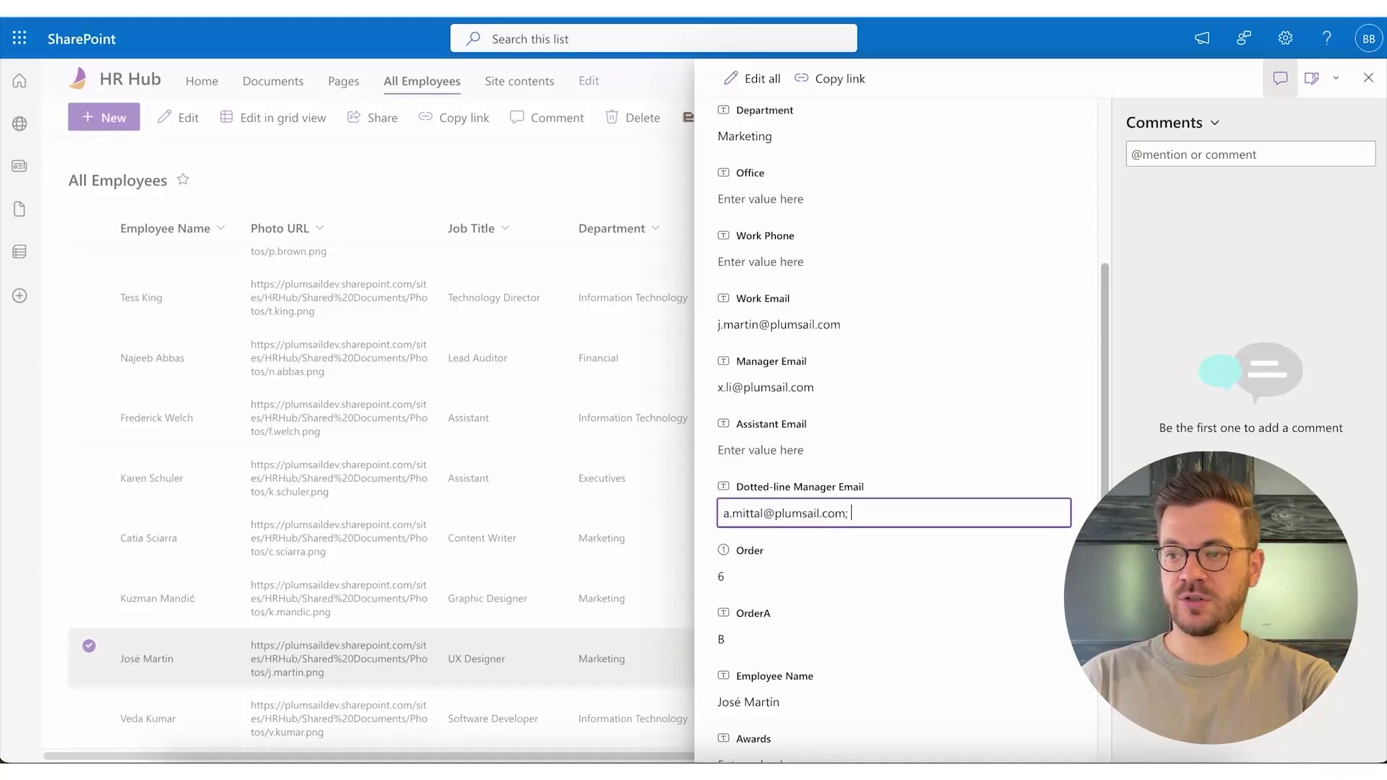
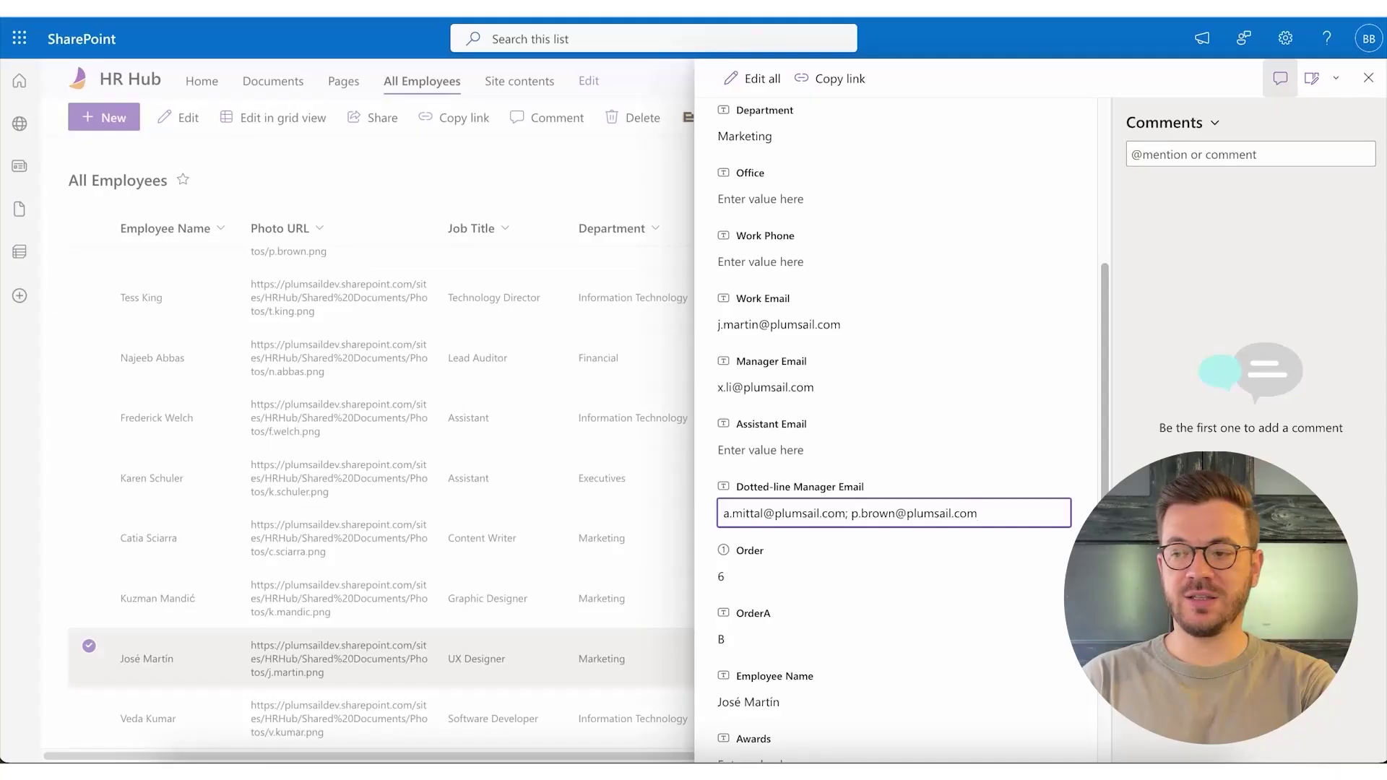
key("Return")
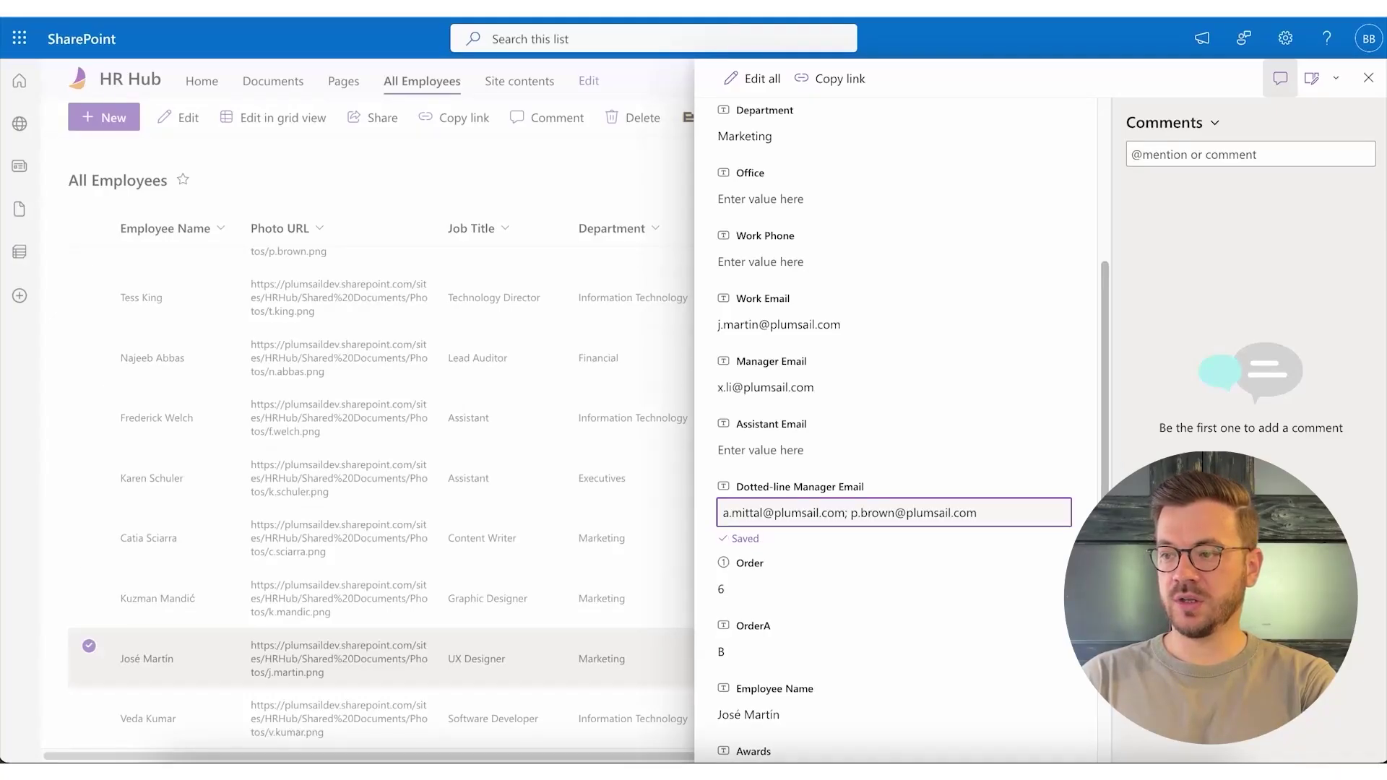
scroll(882, 473, "down", 2)
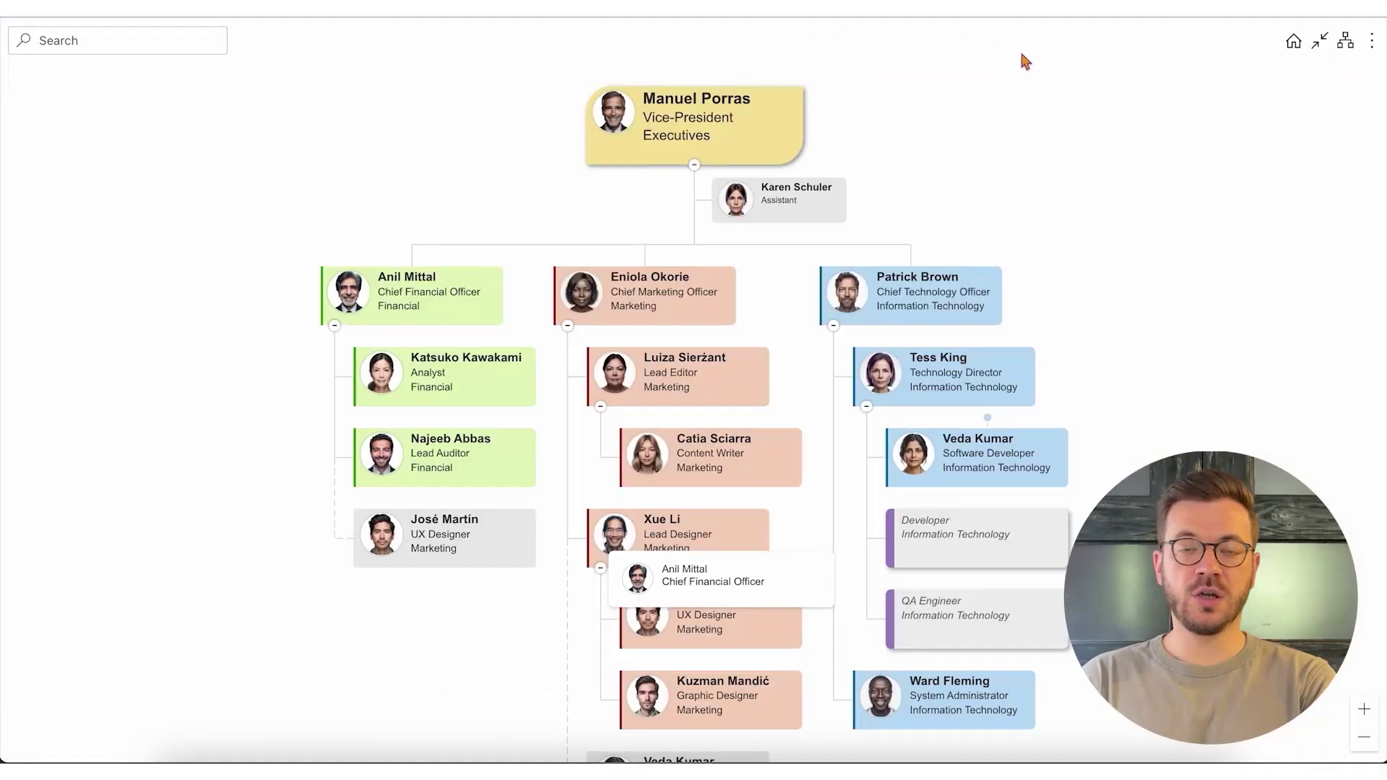
- Refresh the chart, jump to the Chief Financial Officer's branch, then return to the hierarchy's top
left_click(1371, 41)
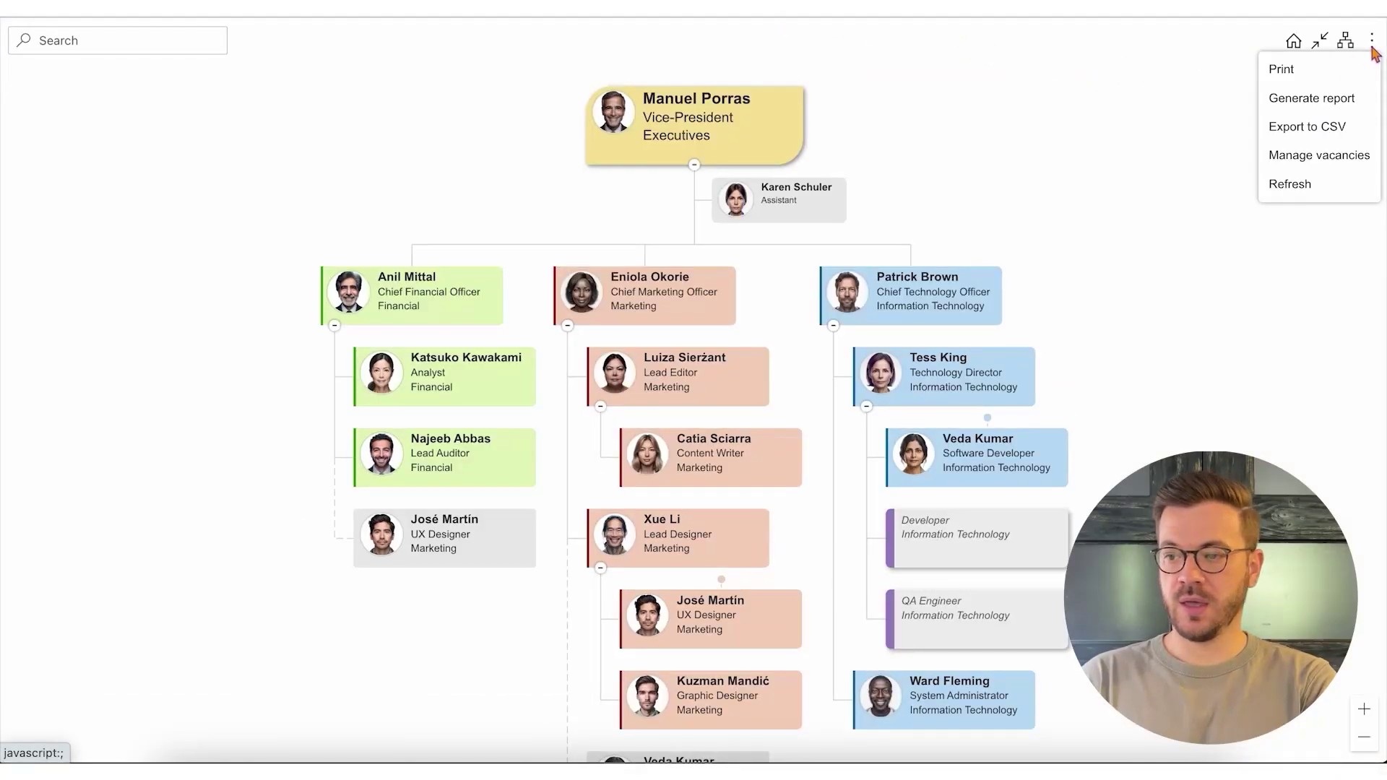
left_click(1326, 186)
mouse_move(722, 582)
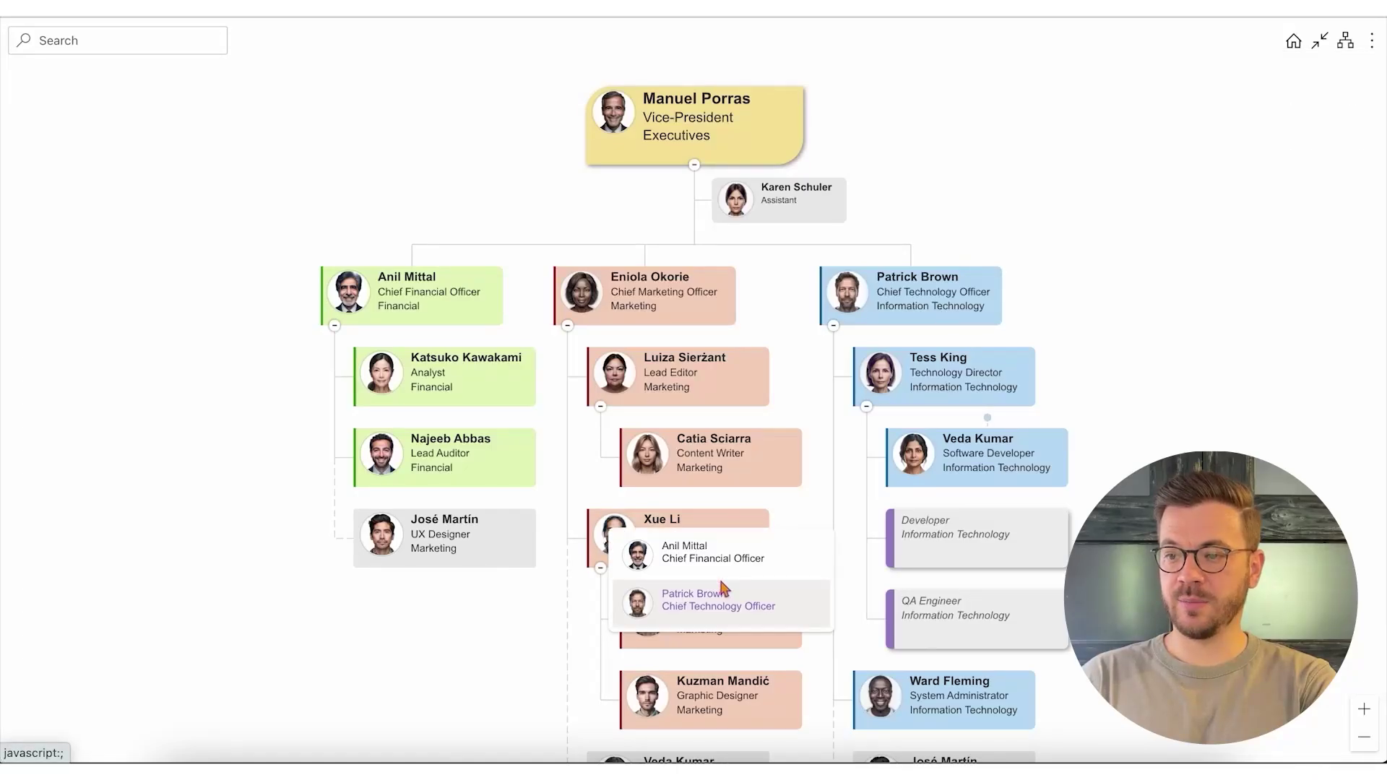
left_click(712, 554)
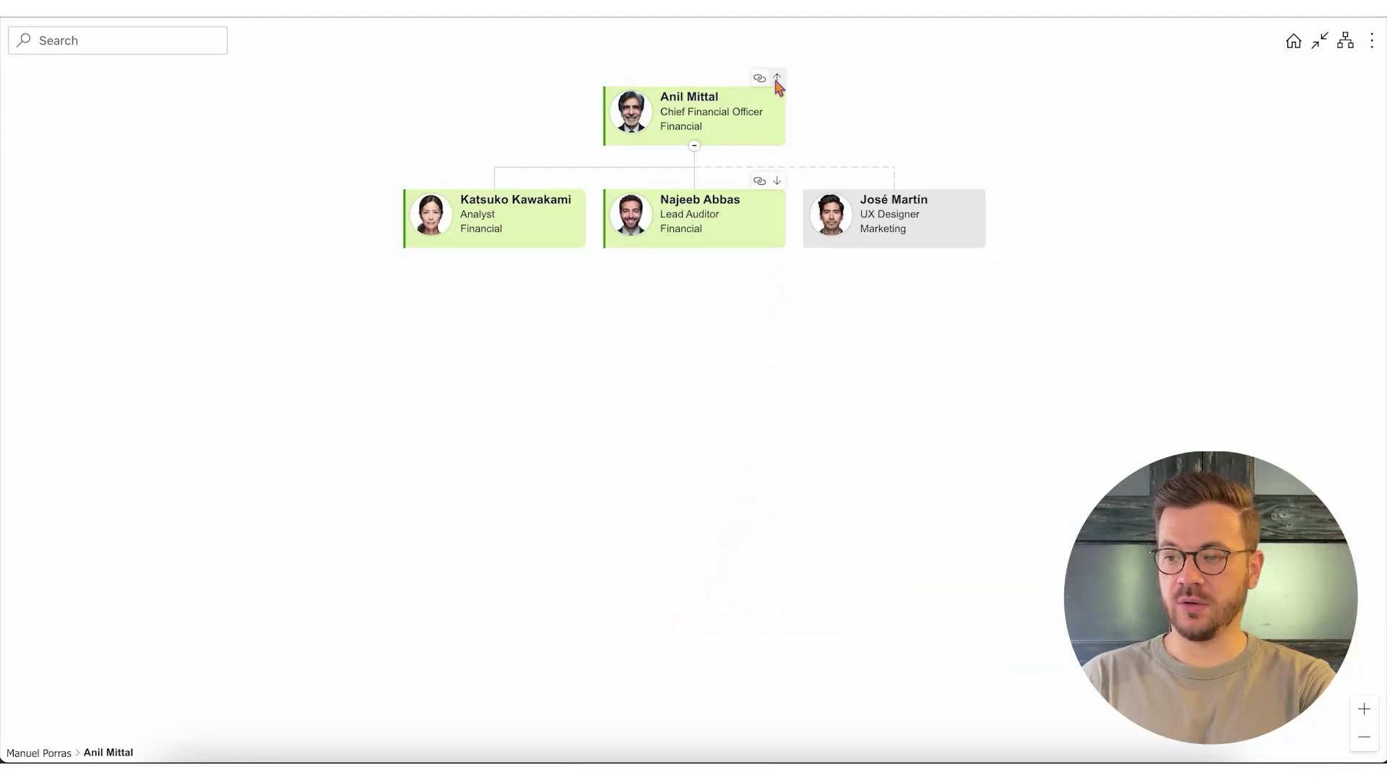
left_click(777, 80)
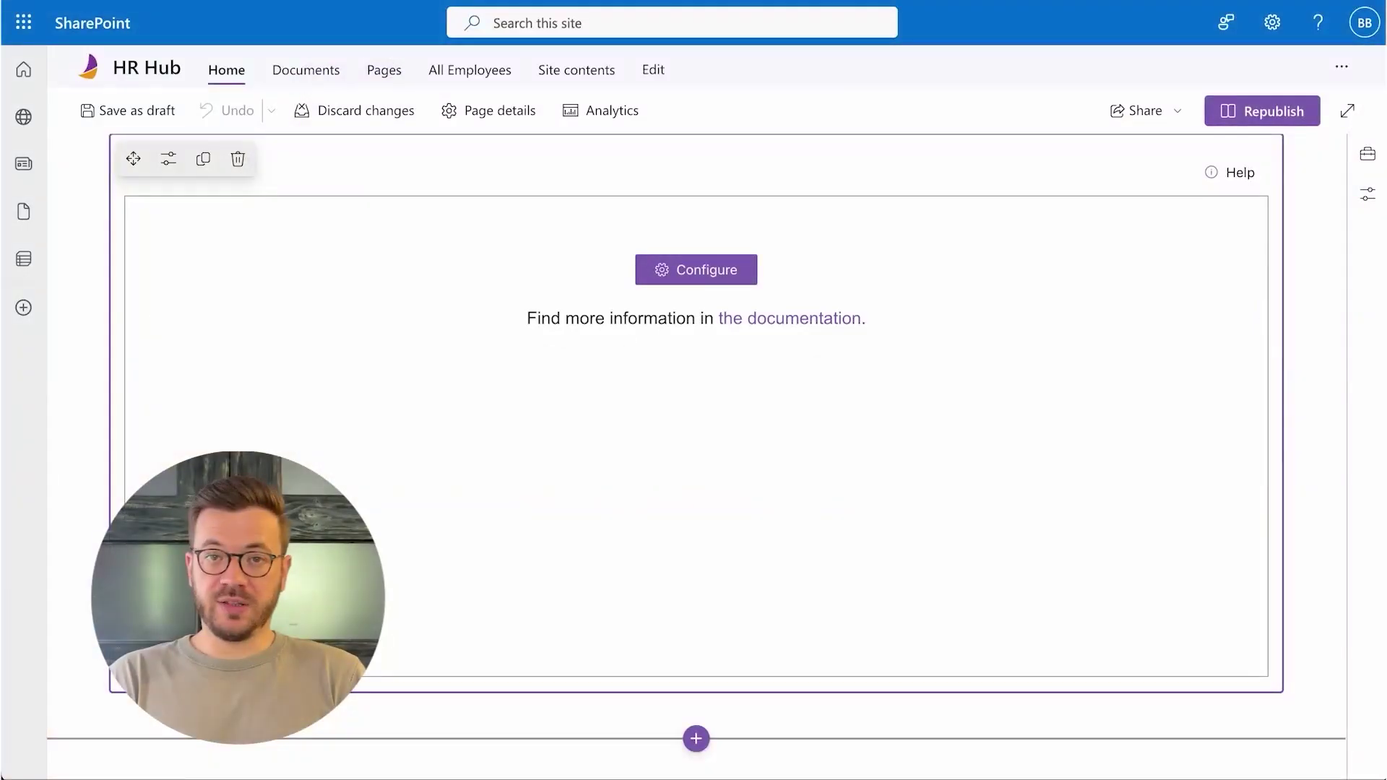
- Open the web part's configuration wizard and select the Entra ID data source tile
left_click(709, 270)
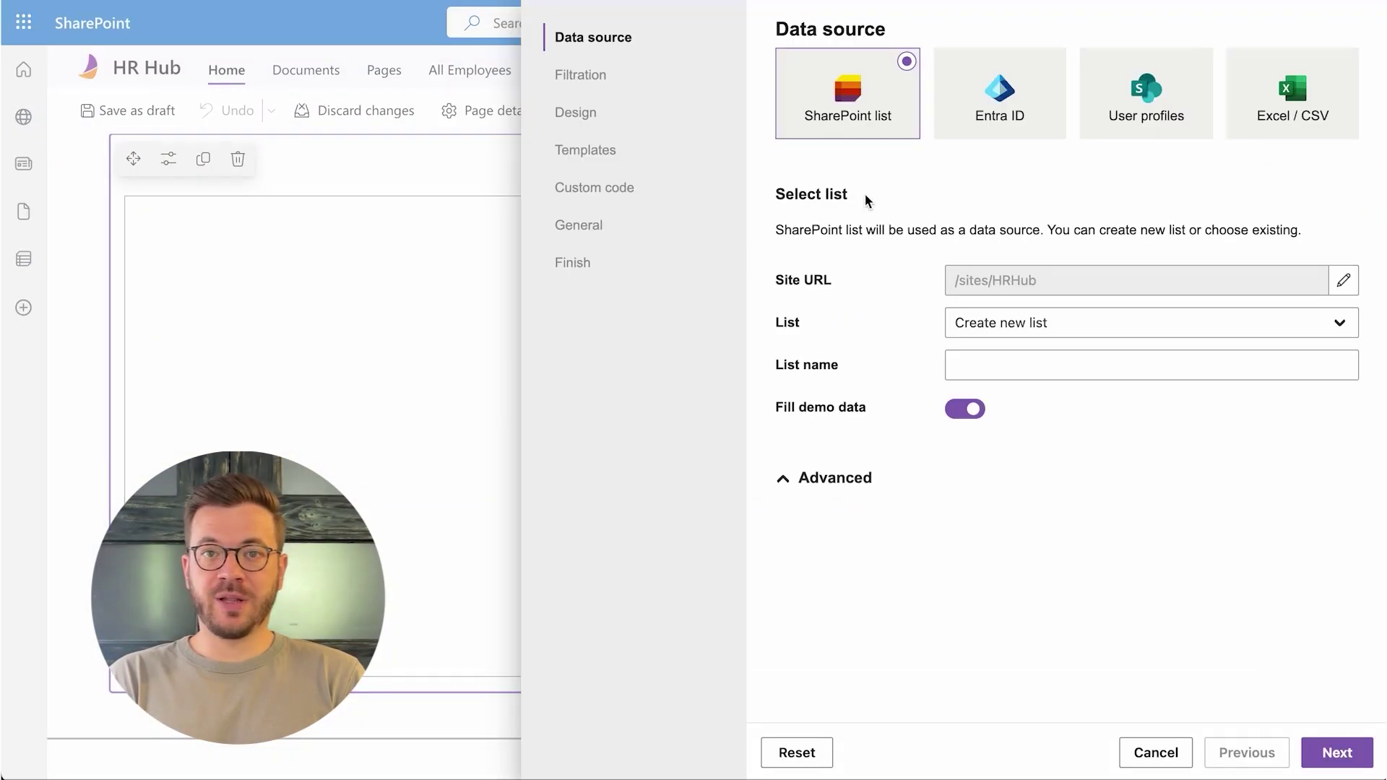
left_click(987, 132)
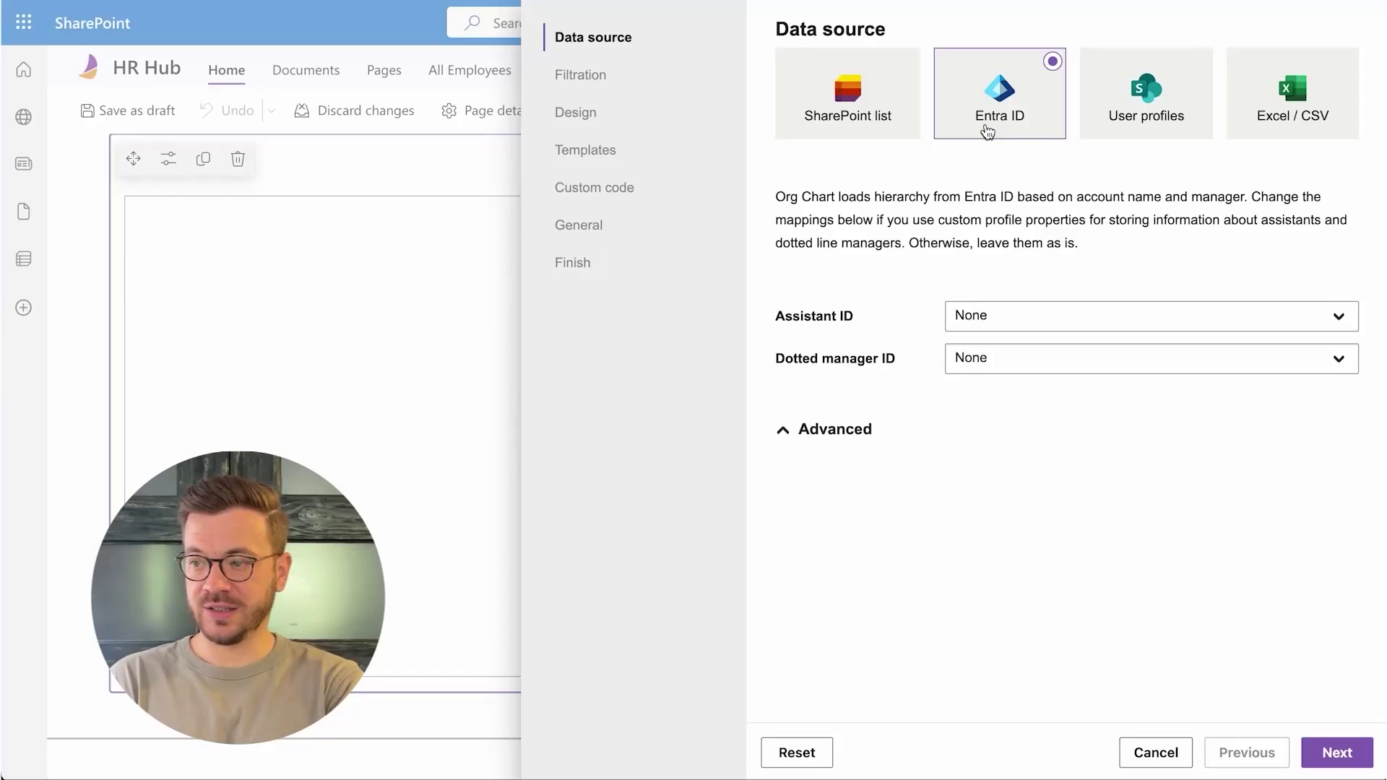
- Set the Dotted manager ID mapping to Extension Attribute 2
left_click(1022, 364)
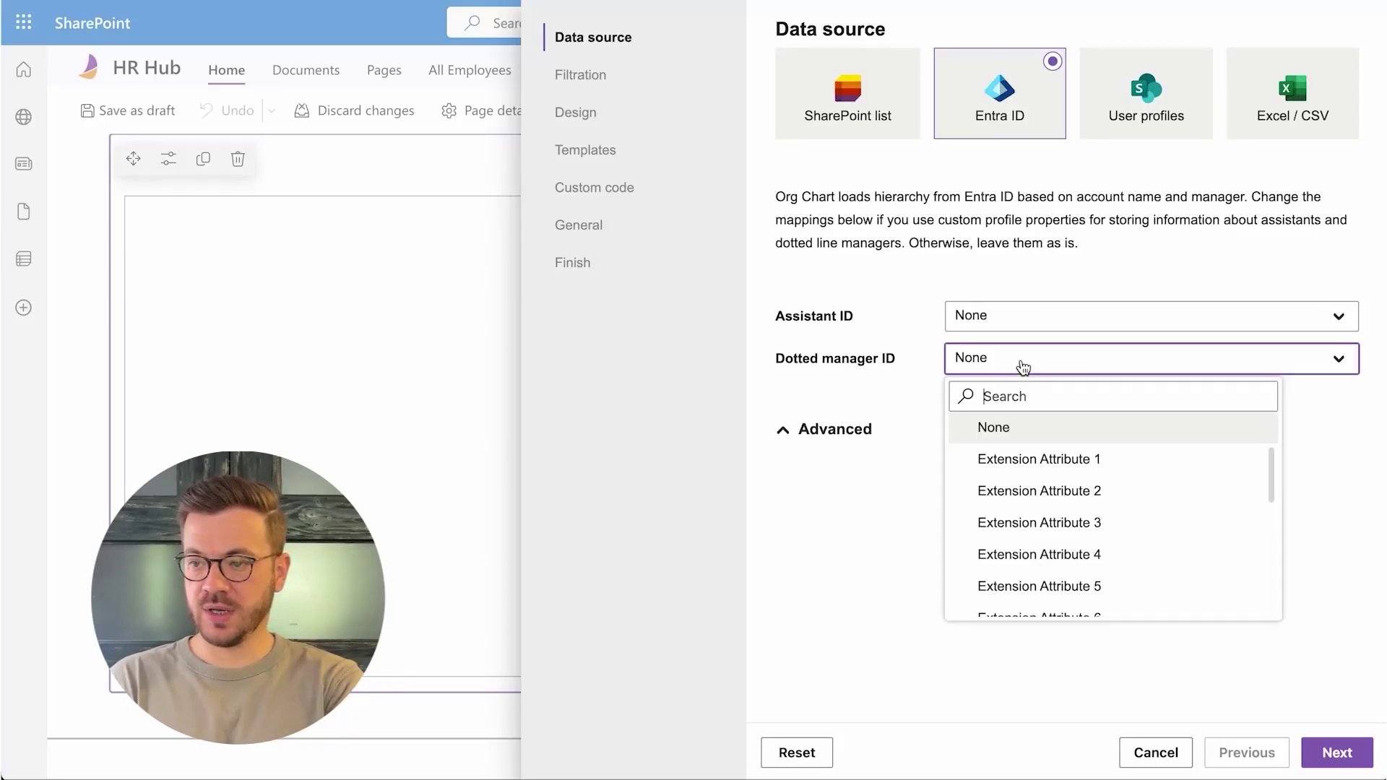
left_click(1060, 492)
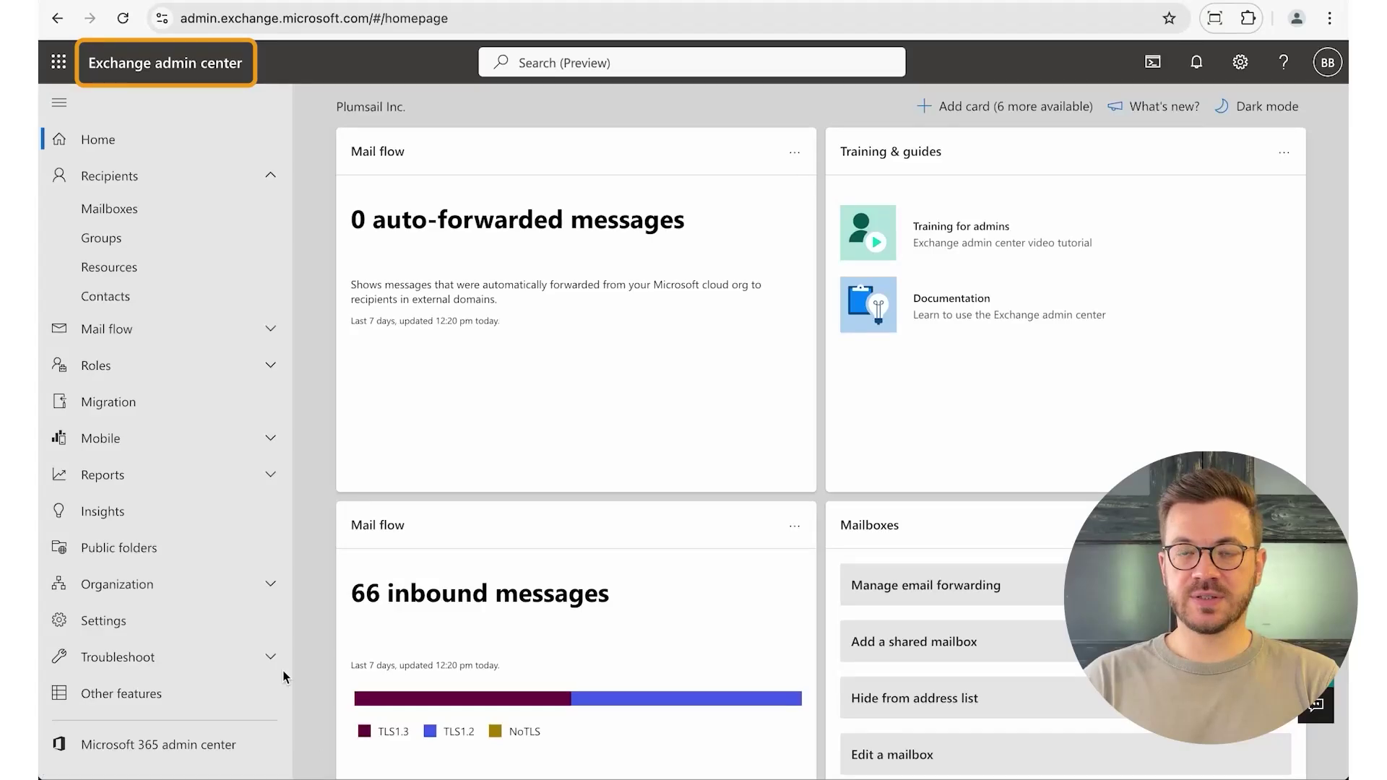
- From Recipients > Mailboxes, open the user's mailbox and bring up its Custom attributes under Others
left_click(132, 211)
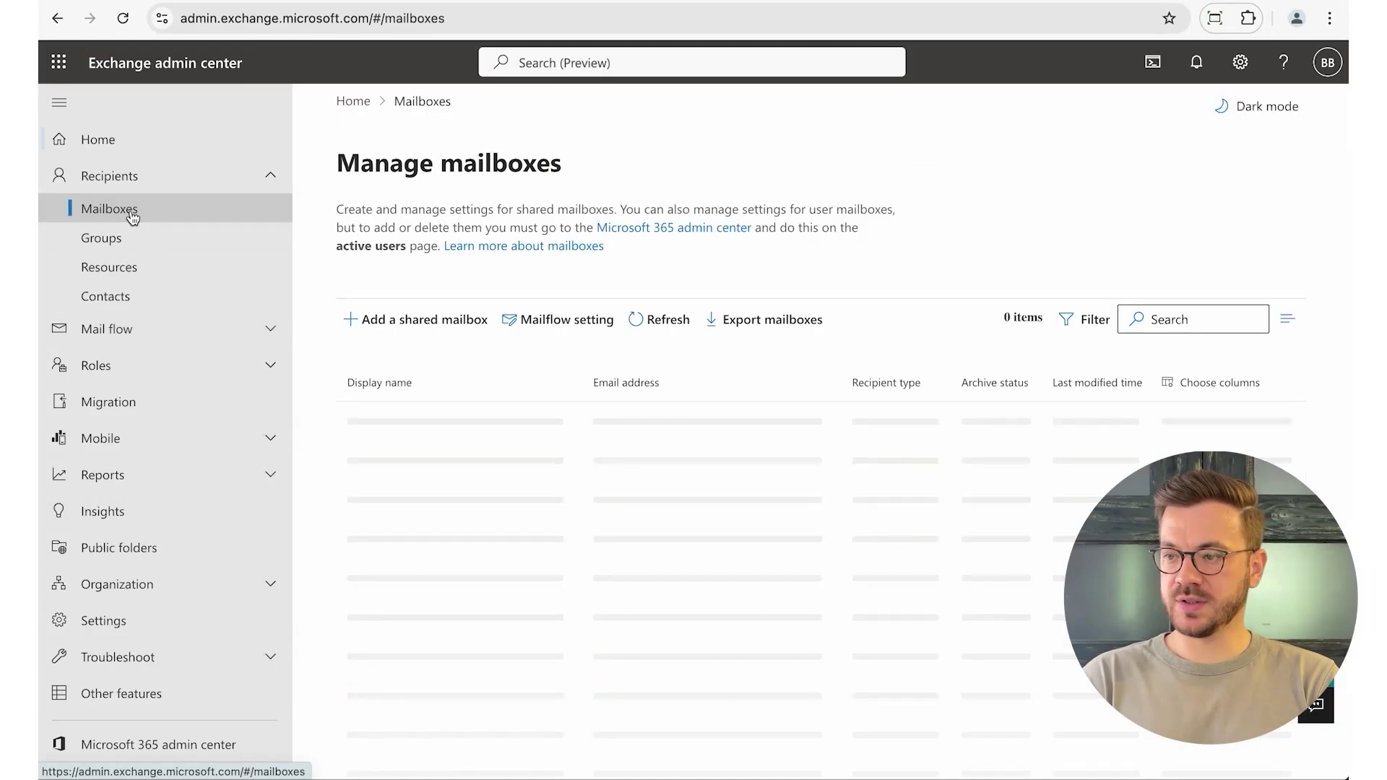
scroll(543, 435, "down", 2)
scroll(542, 436, "down", 3)
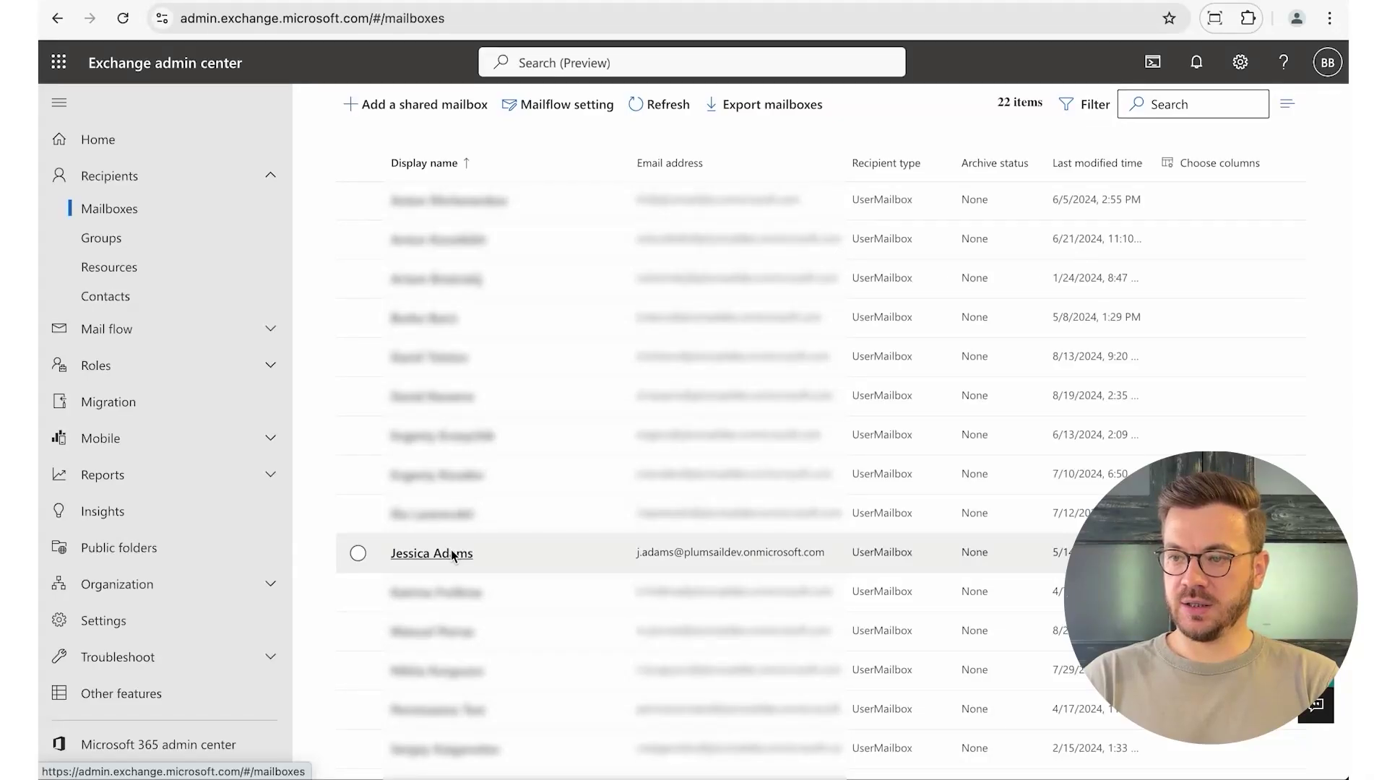
left_click(452, 554)
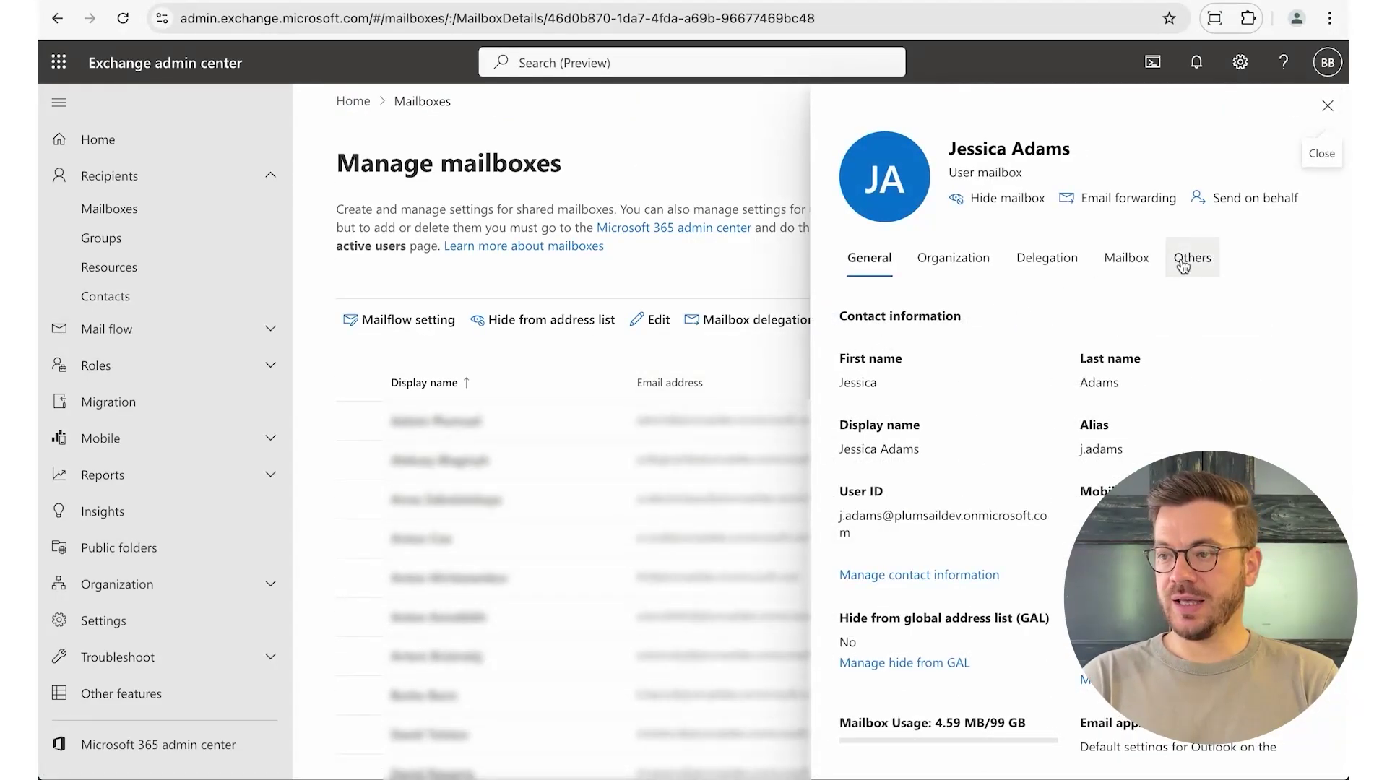
left_click(1184, 263)
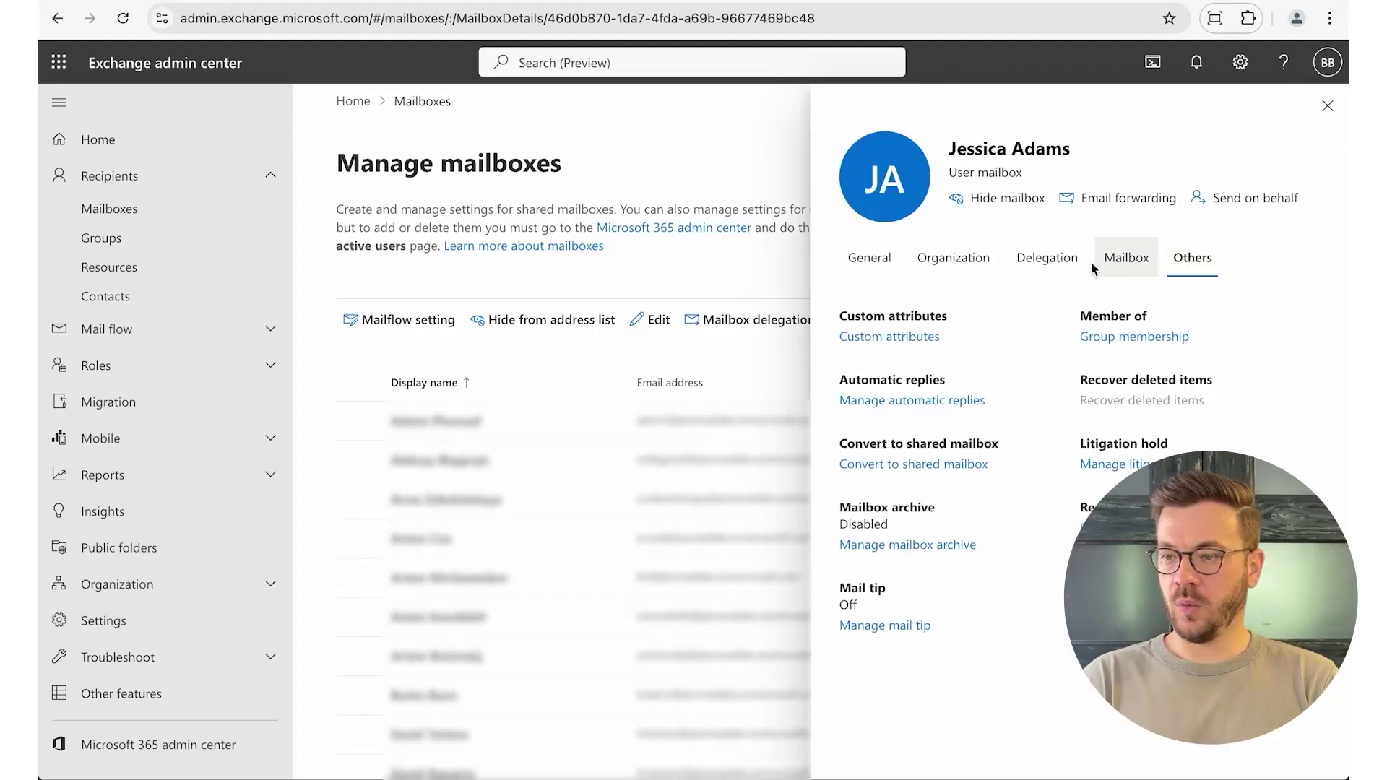
left_click(888, 342)
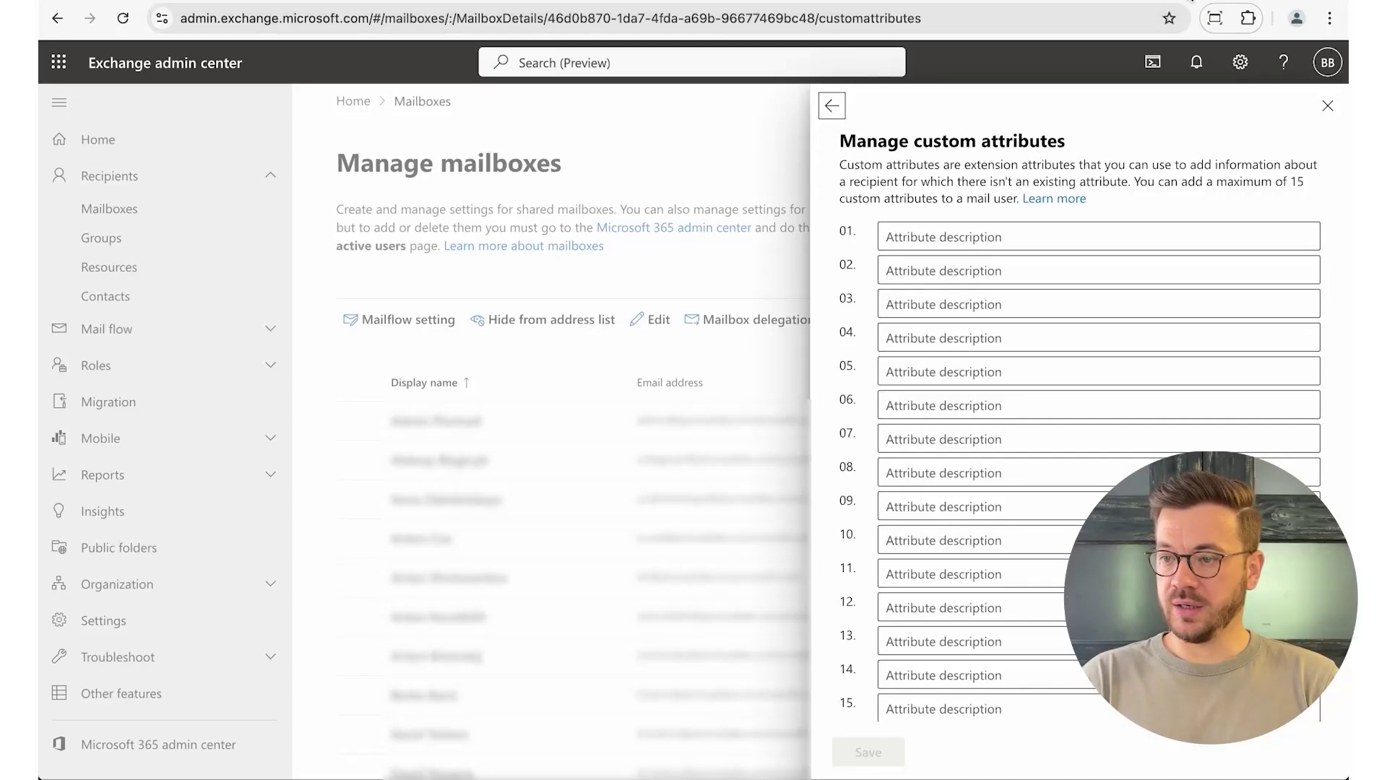
- Paste the manager's user principal name from Entra into custom attribute 02 and save
left_click(1190, 2)
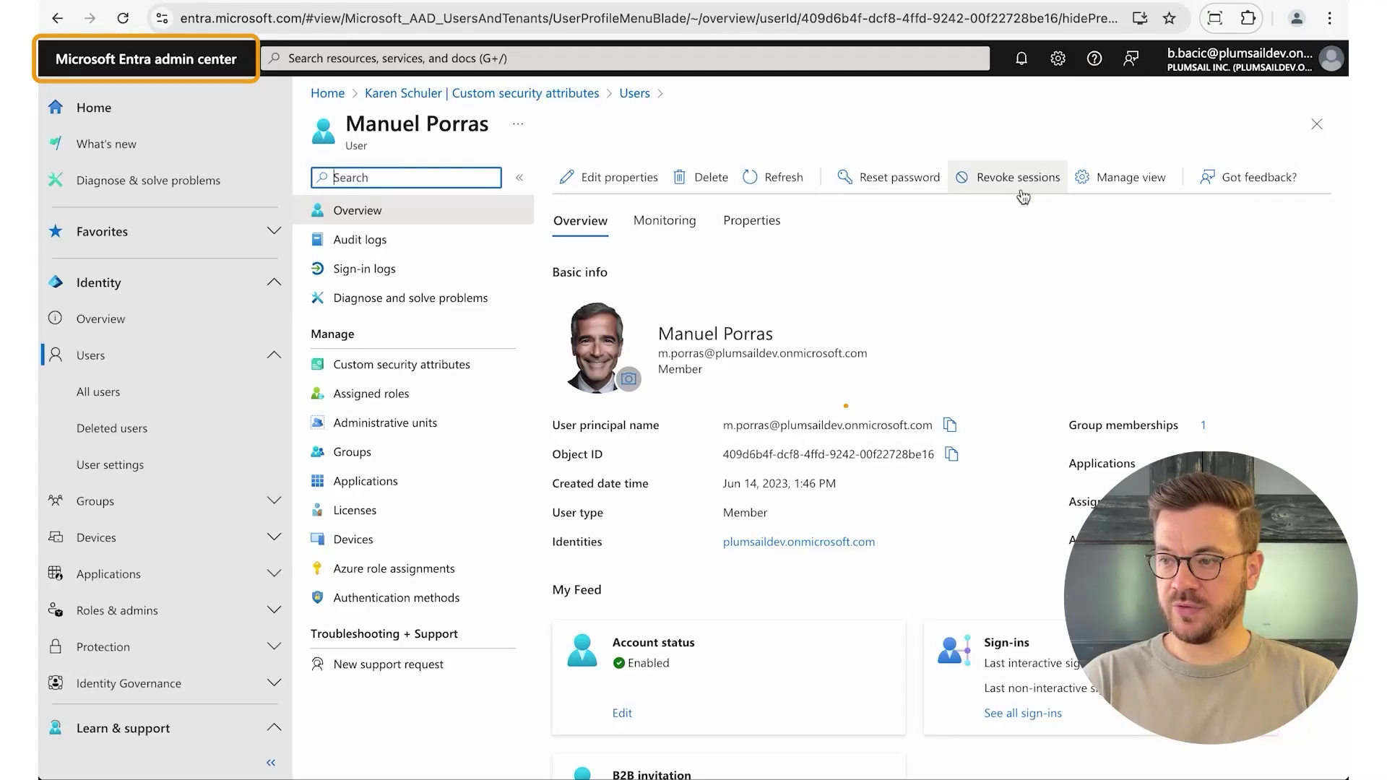
left_click(950, 426)
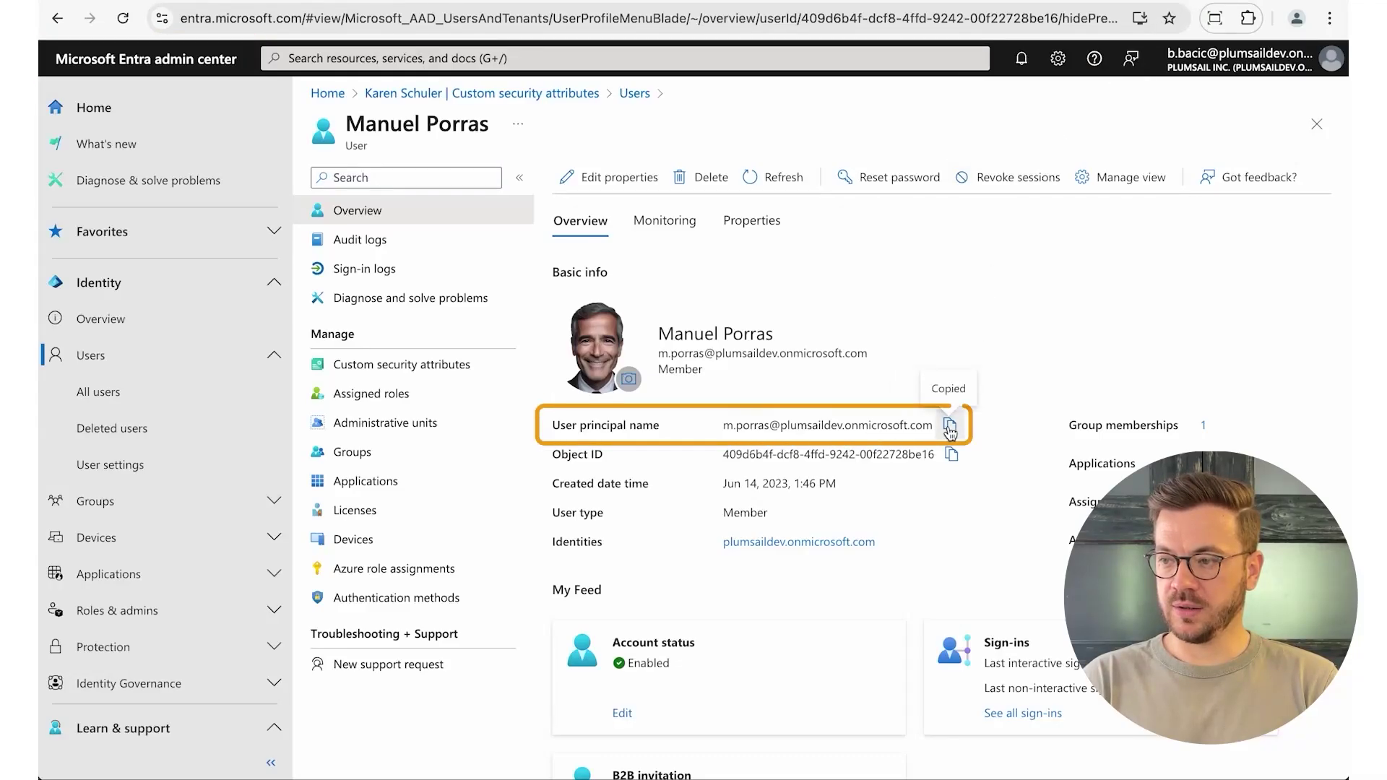
left_click(1156, 2)
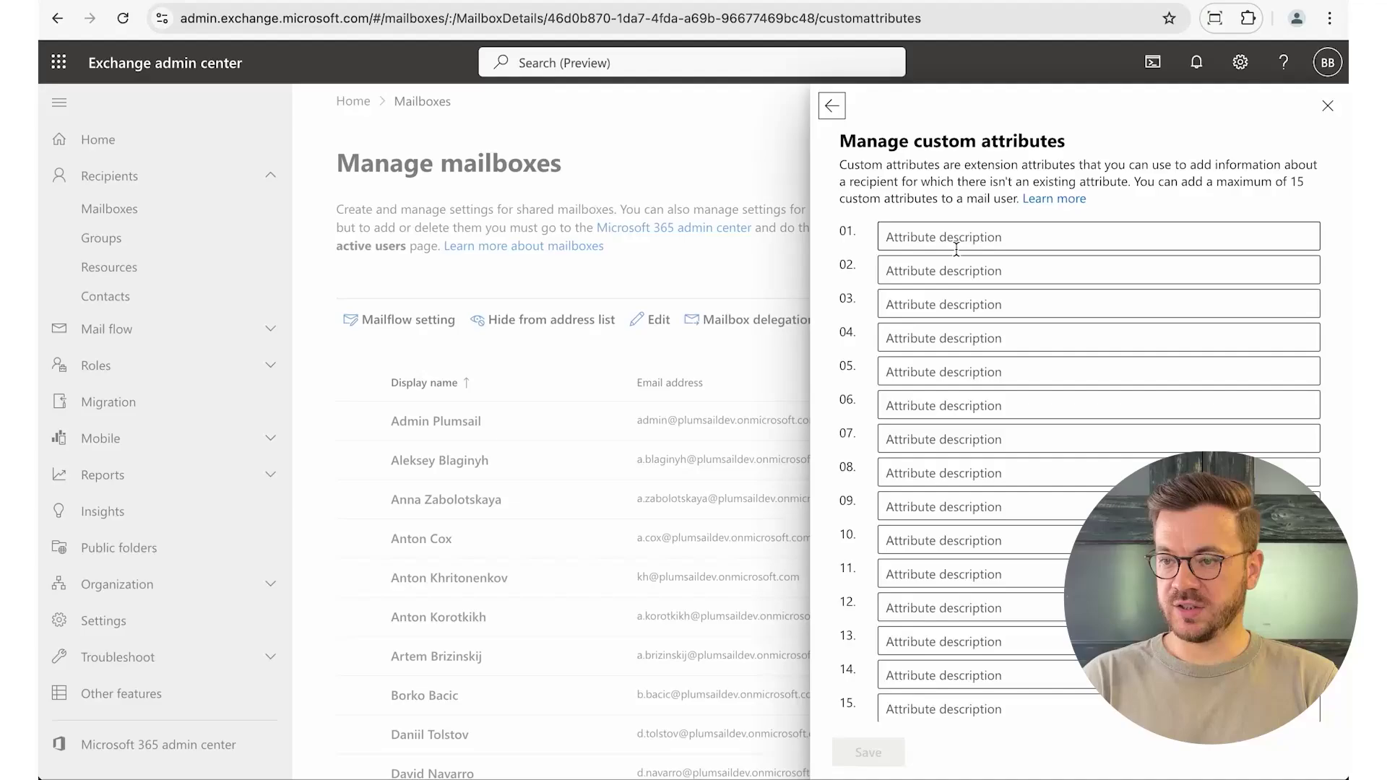
left_click(945, 269)
key("ctrl+v")
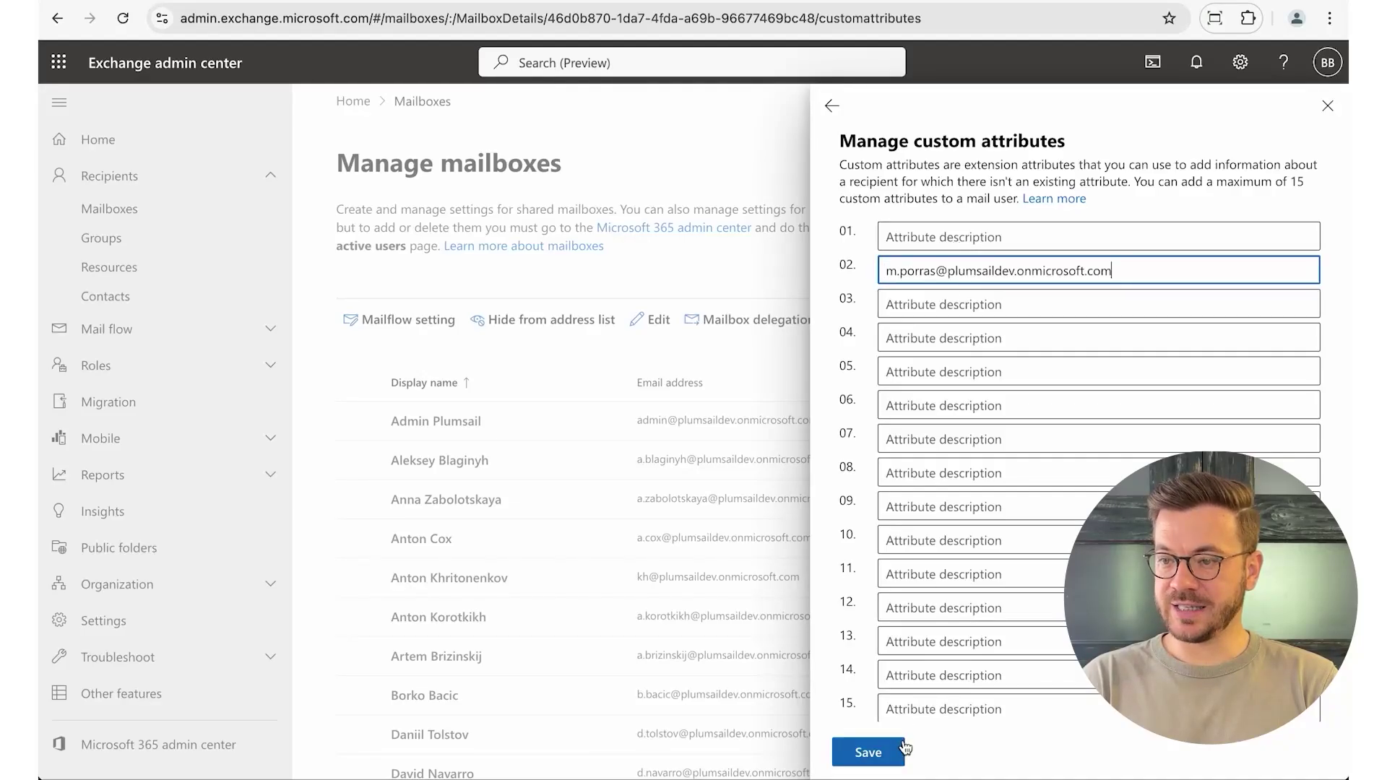
left_click(882, 754)
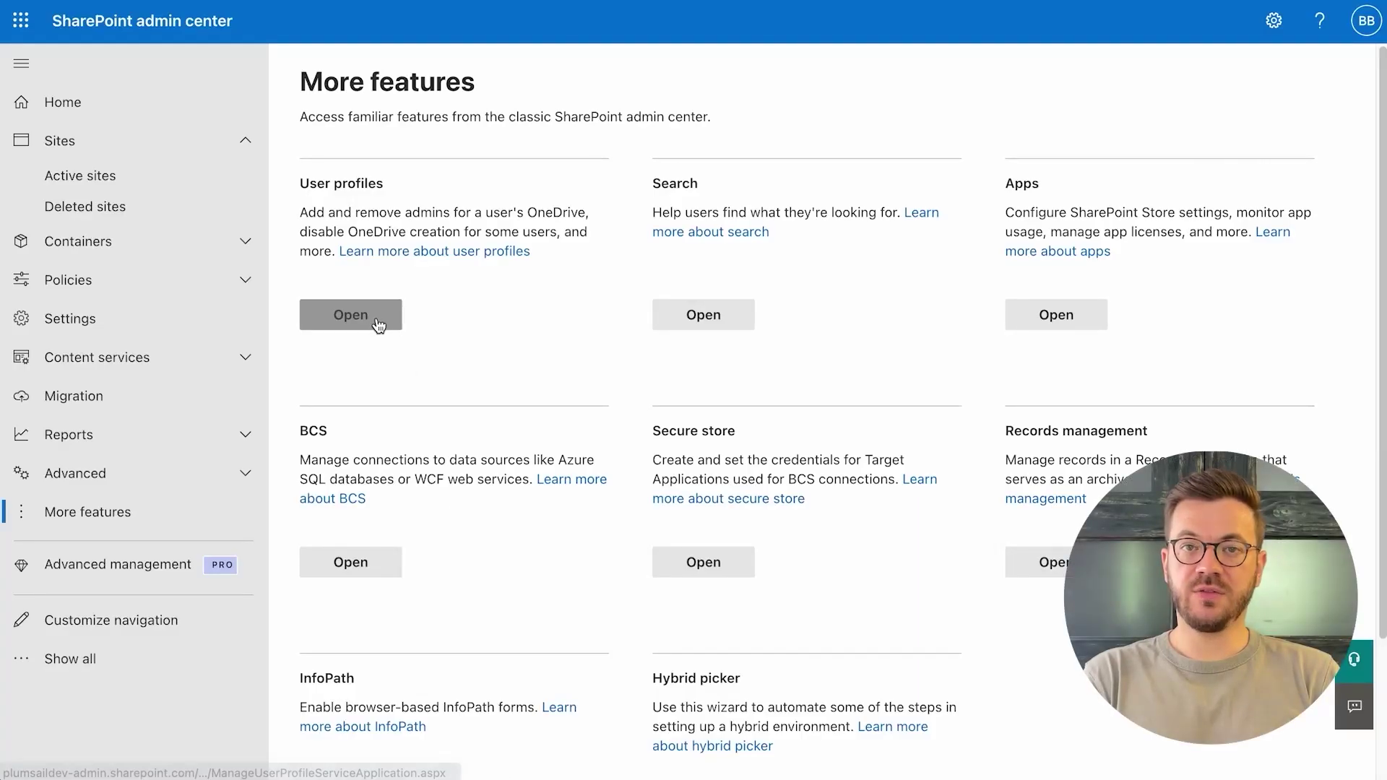
- Find the employee under Manage User Profiles and edit their profile down to Dotted-line Manager
left_click(376, 318)
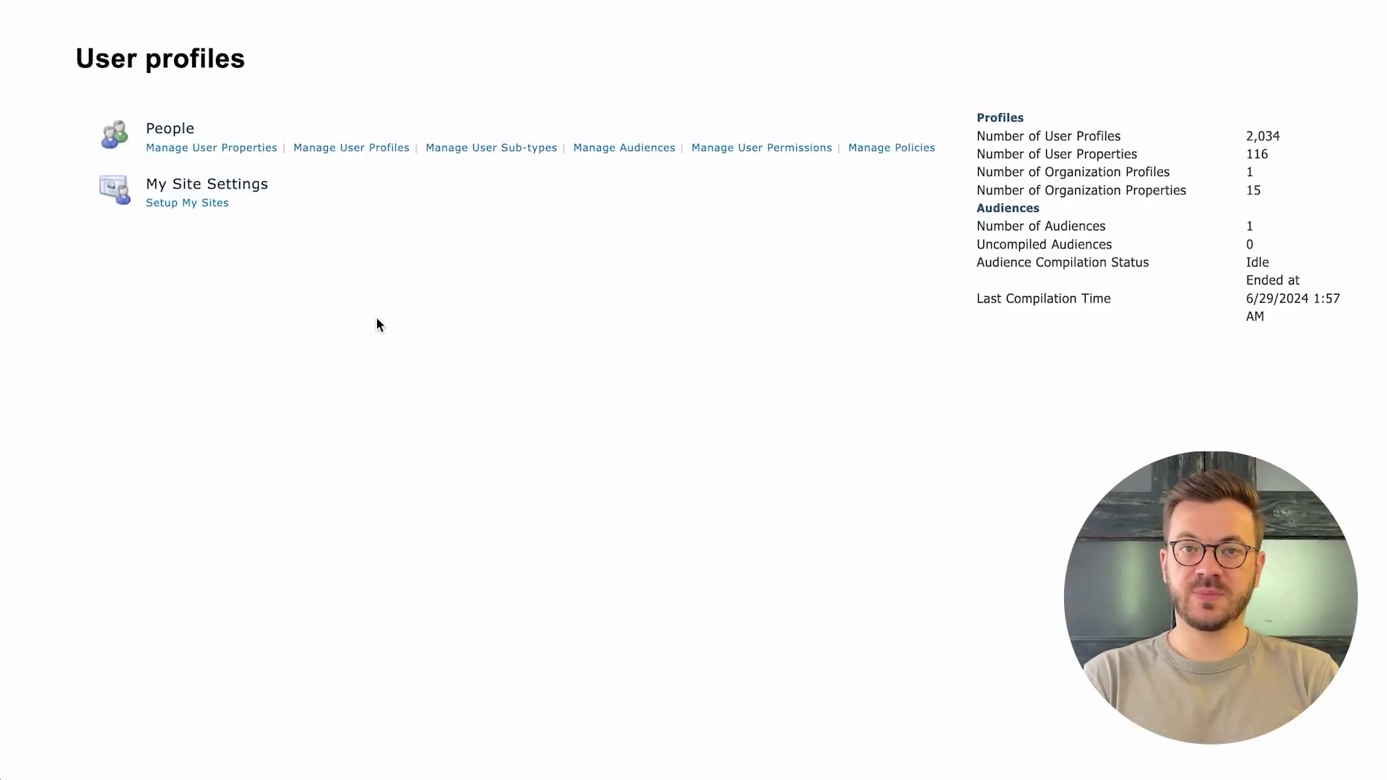
left_click(351, 153)
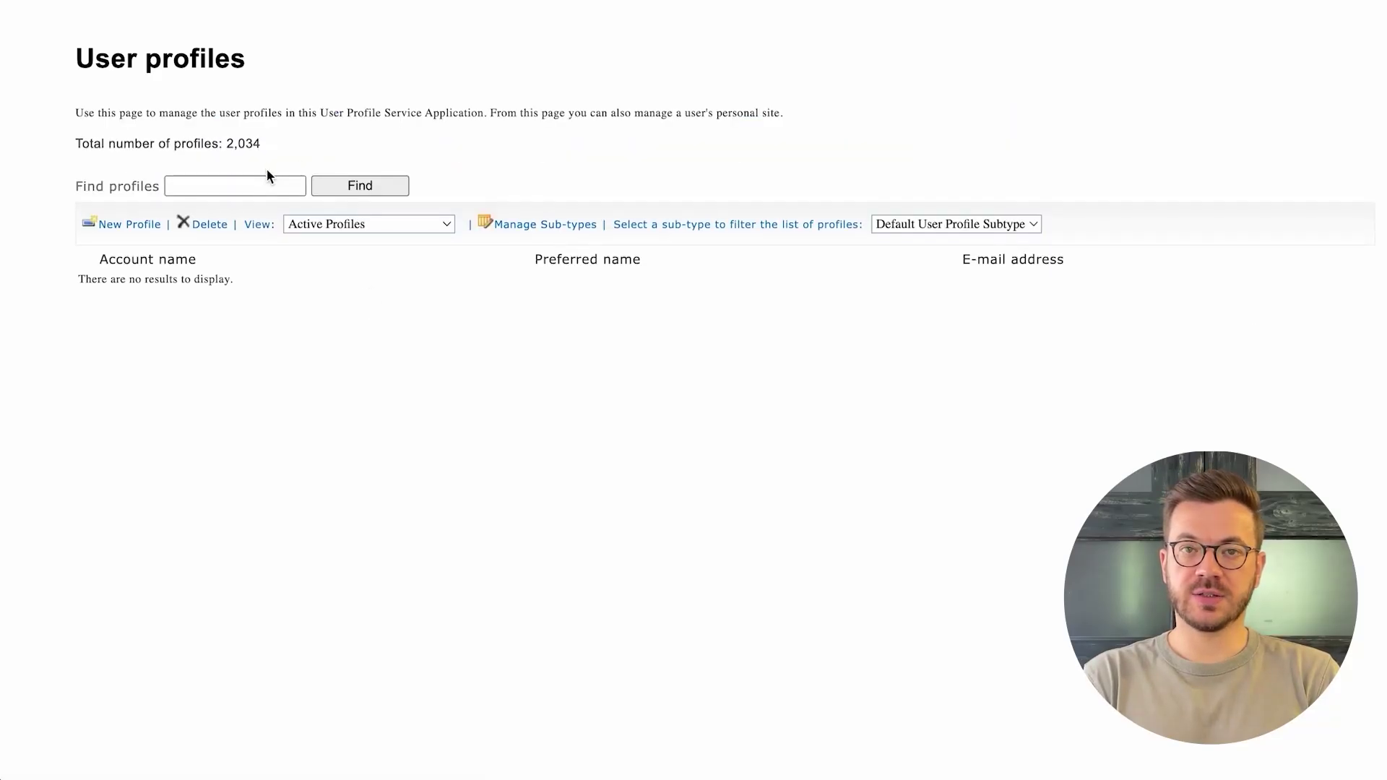
left_click(262, 185)
type("josé")
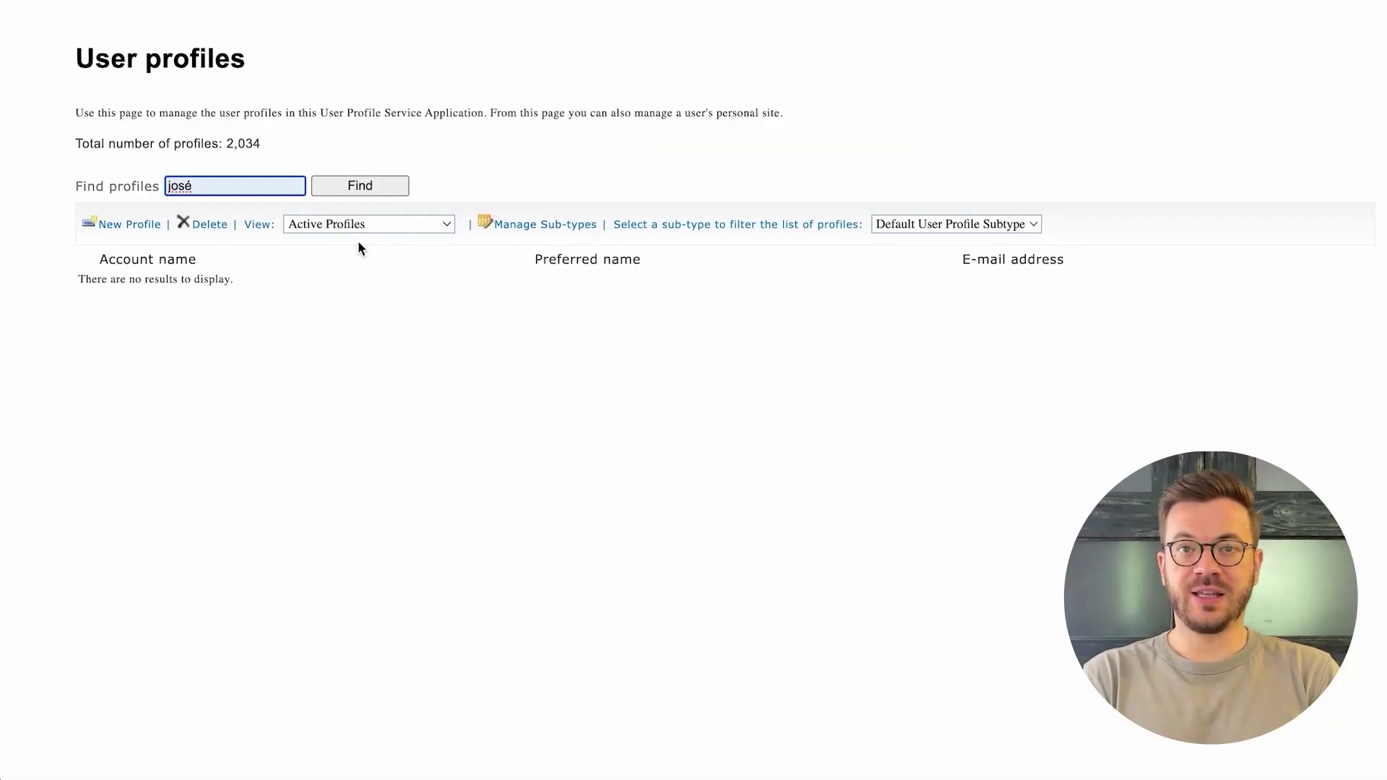
left_click(361, 185)
left_click(529, 284)
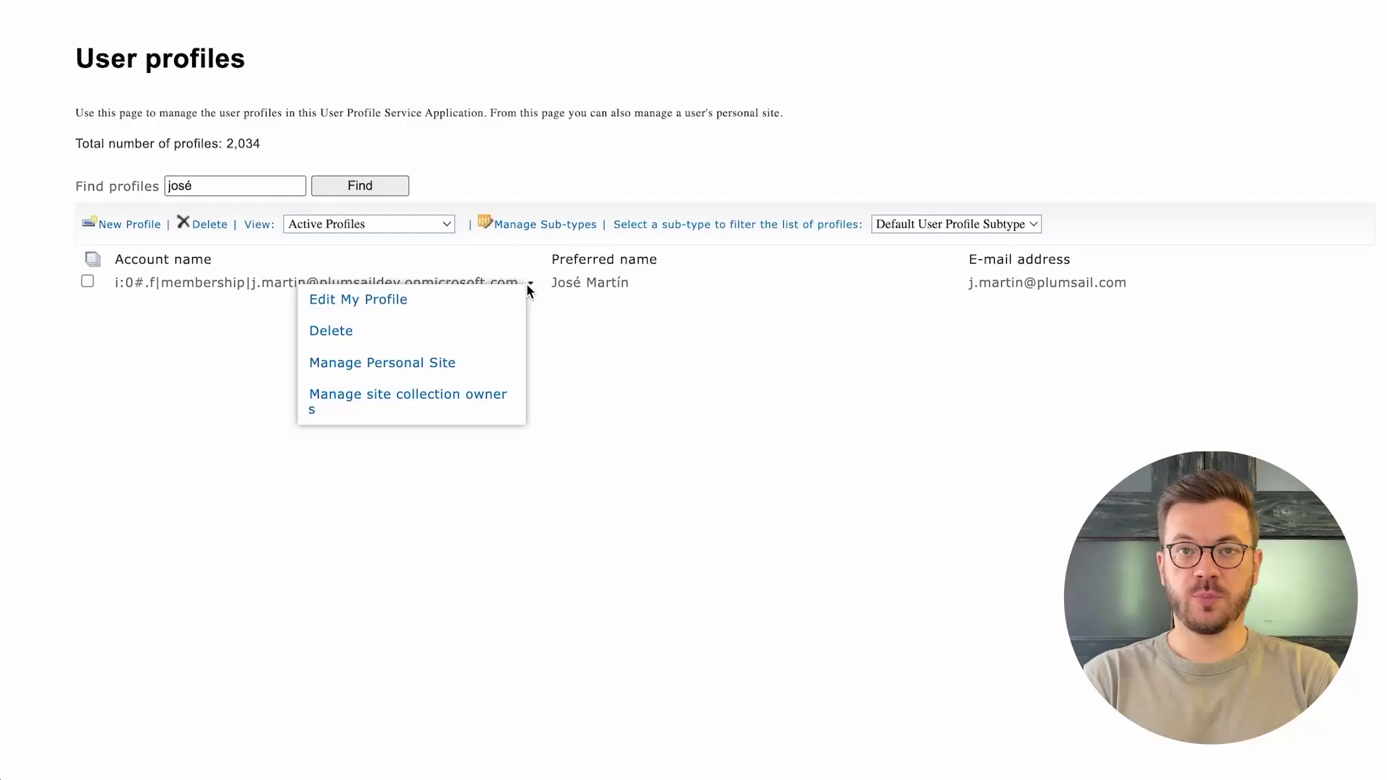
left_click(514, 296)
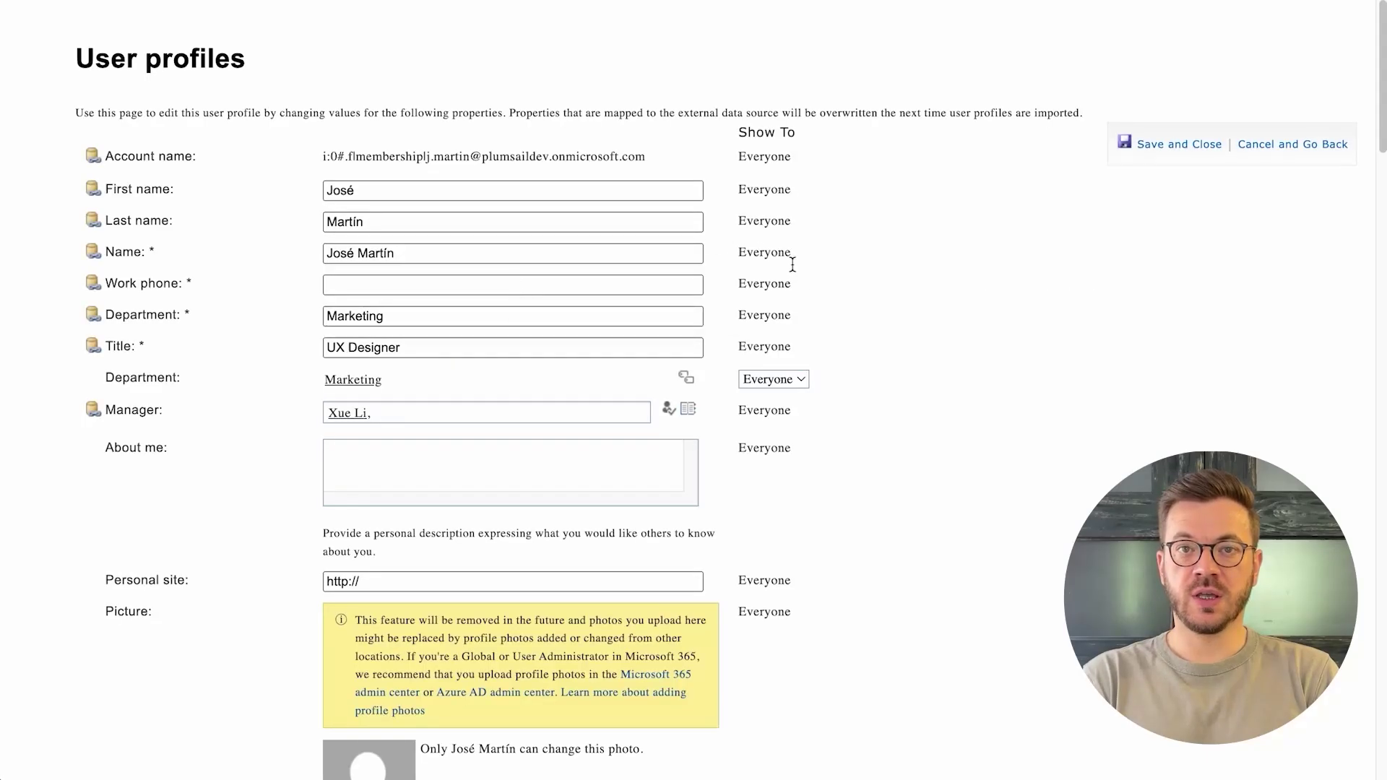
scroll(845, 419, "down", 5)
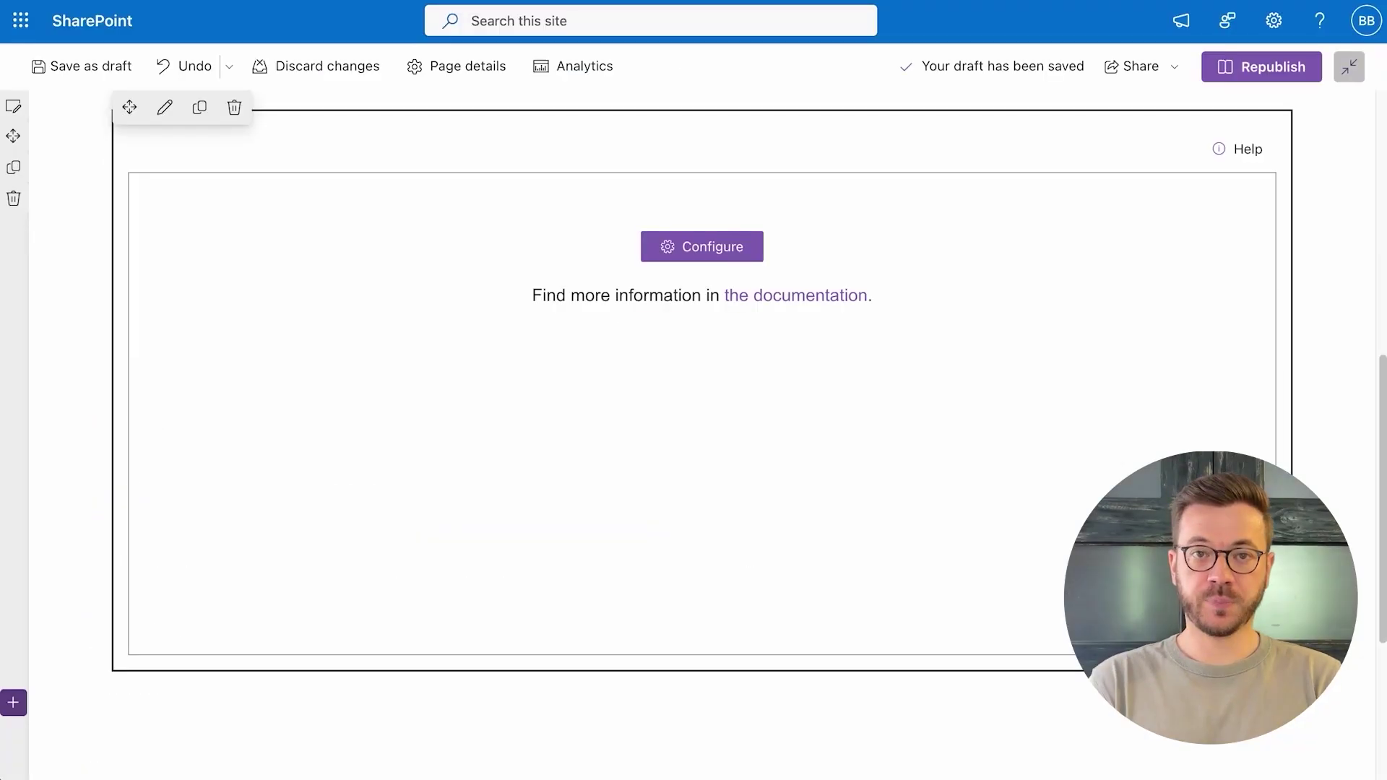
- Set the data source to User profiles and map Dotted manager ID to Dotted-line Manager
left_click(700, 253)
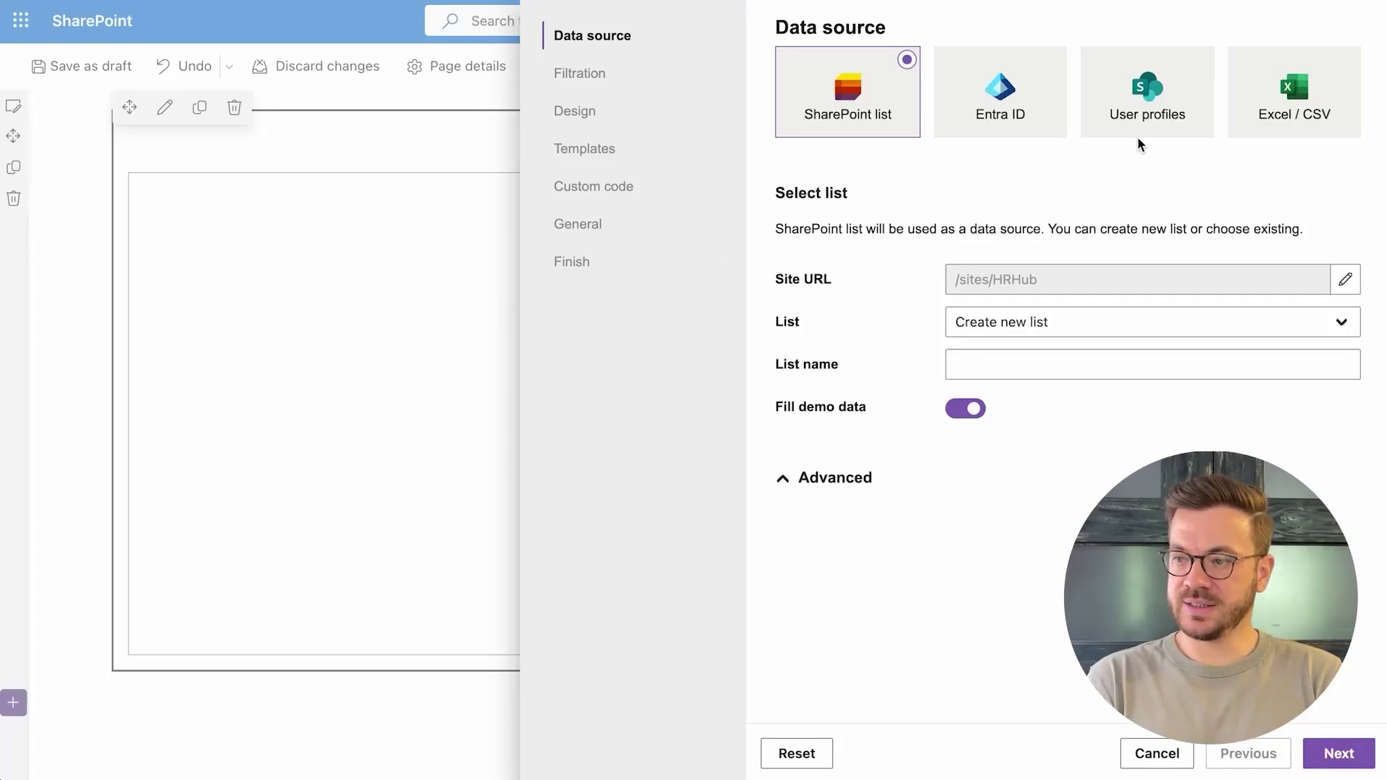
left_click(1137, 124)
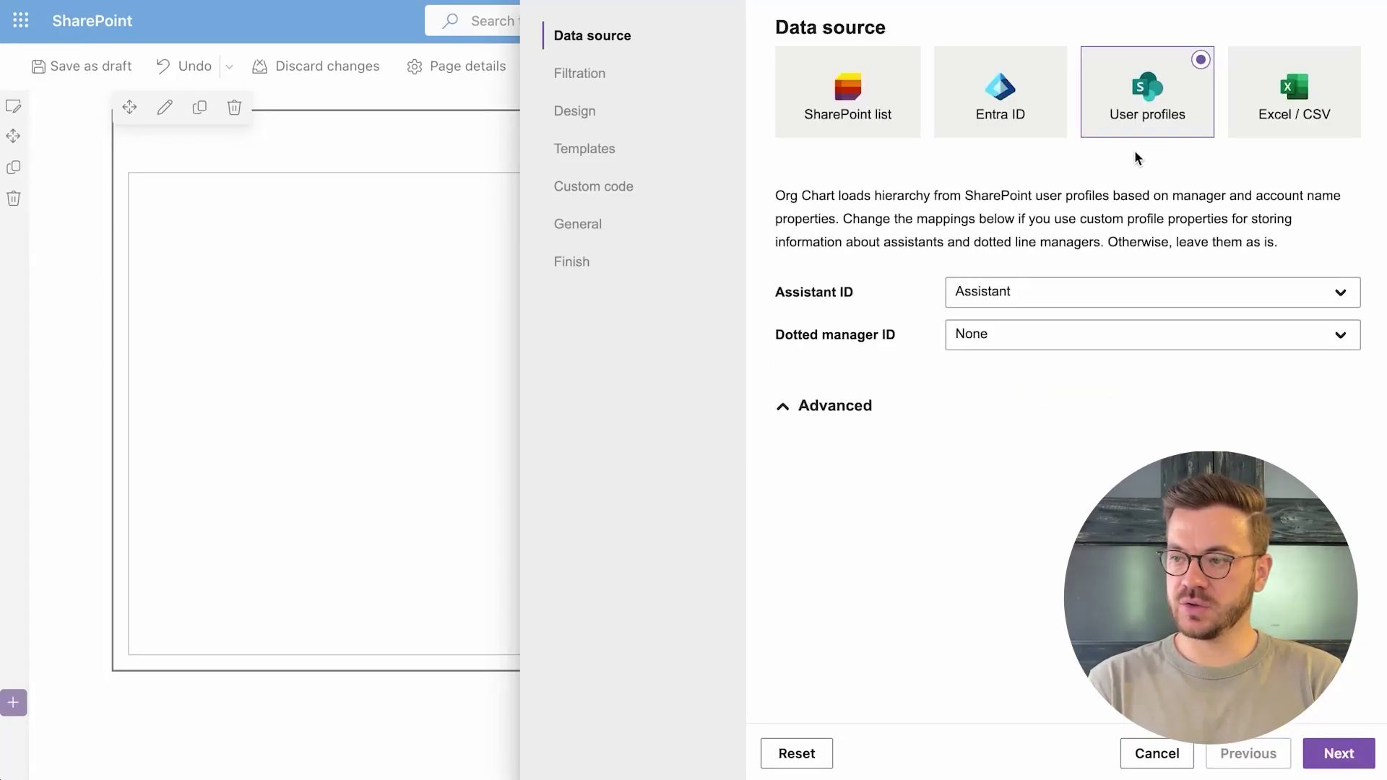
left_click(1146, 340)
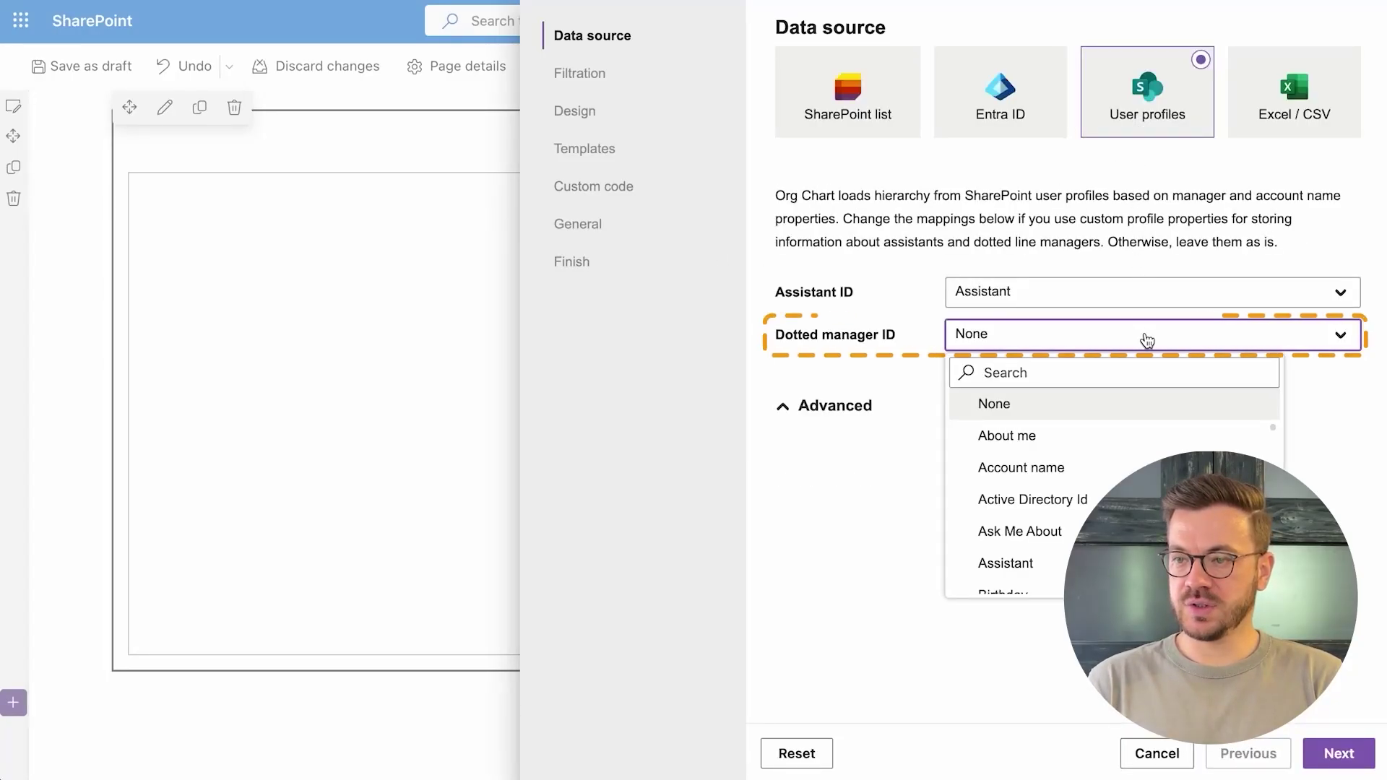
type("dotted")
left_click(1126, 434)
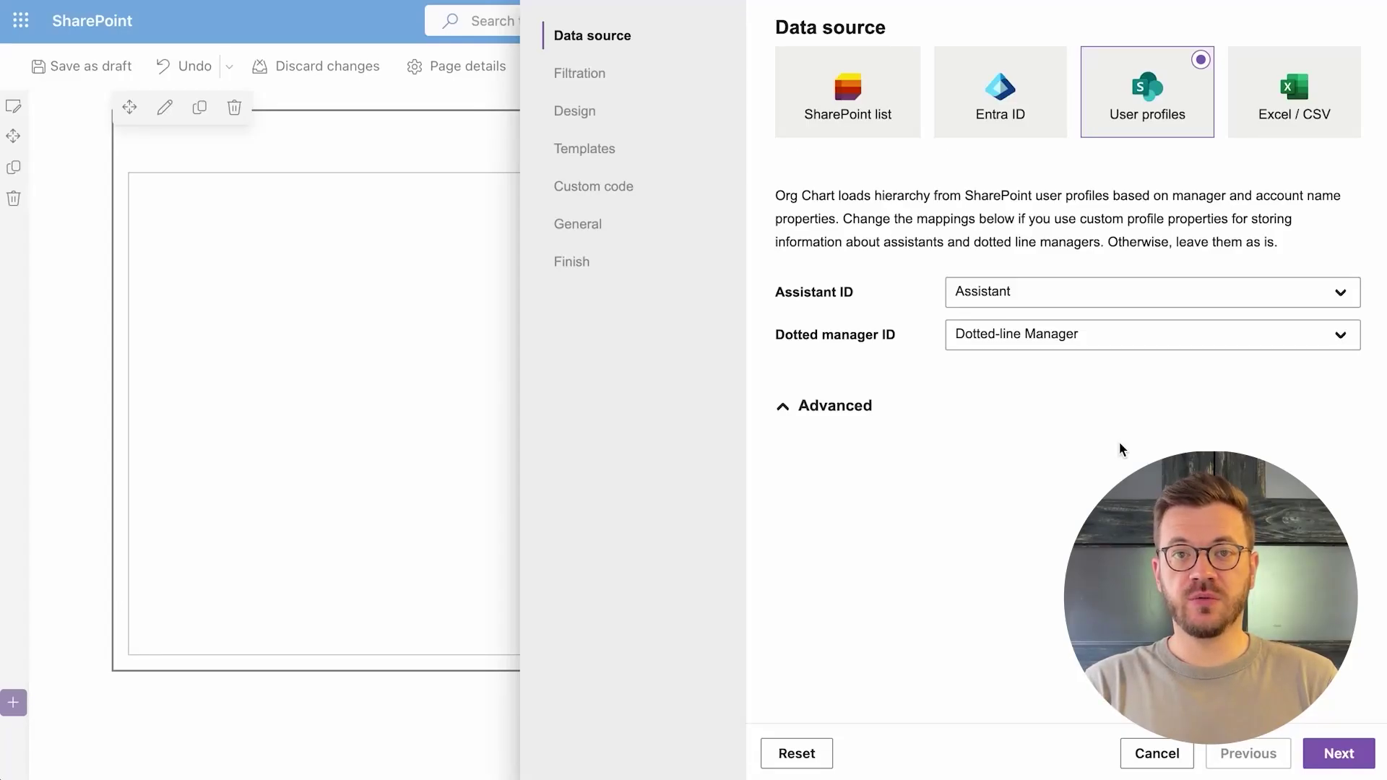
- Change the Dotted manager ID mapping back to None
left_click(1121, 348)
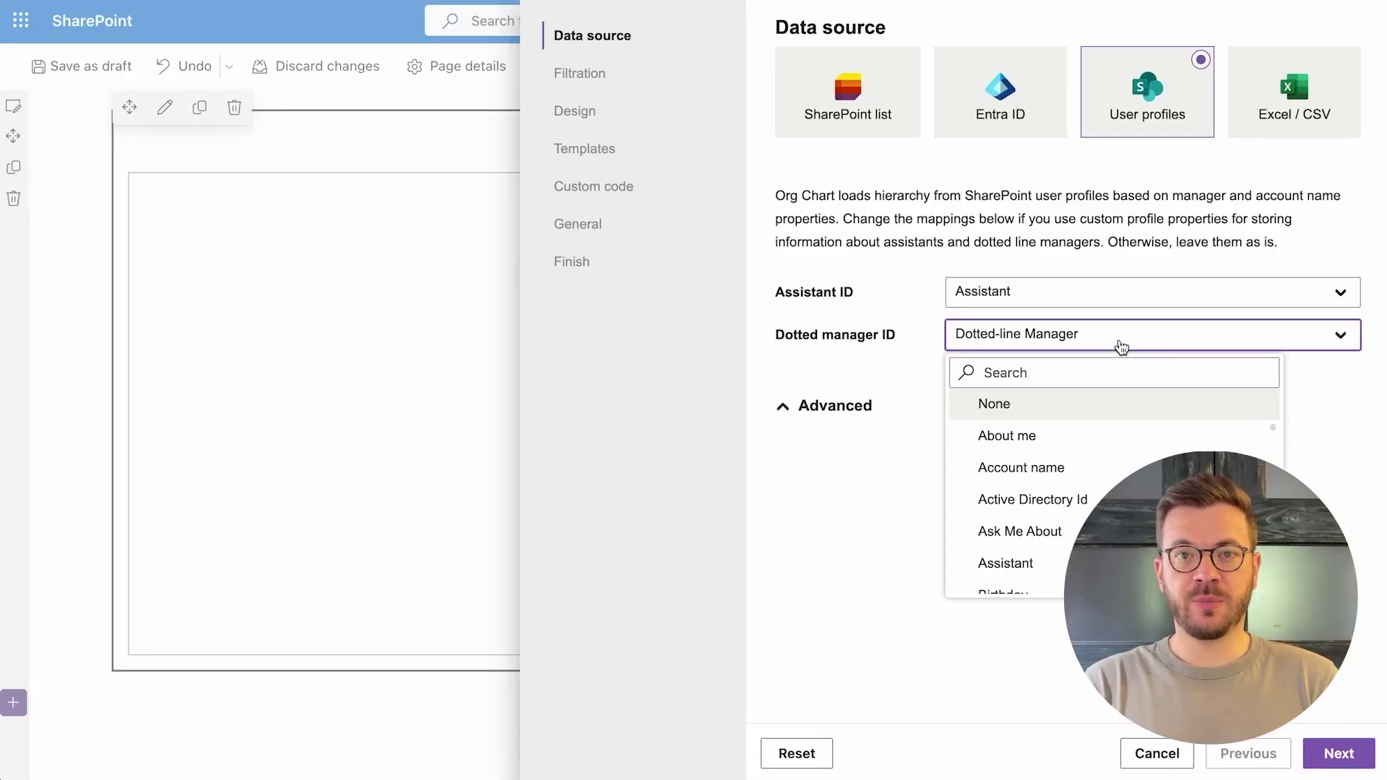
left_click(1103, 407)
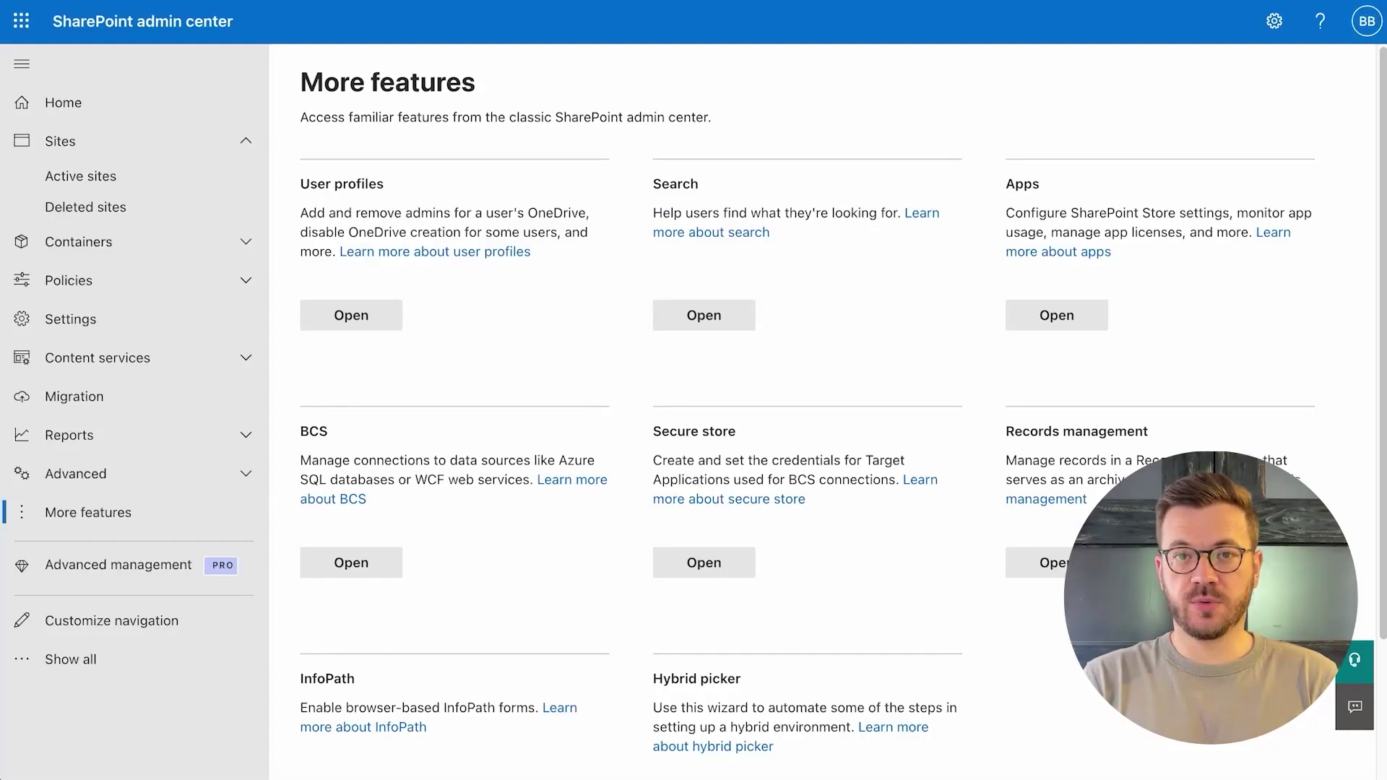
- Start a new profile property named Multiple-Dotted-Line-Managers, display name Multiple Dotted-line Managers
left_click(356, 323)
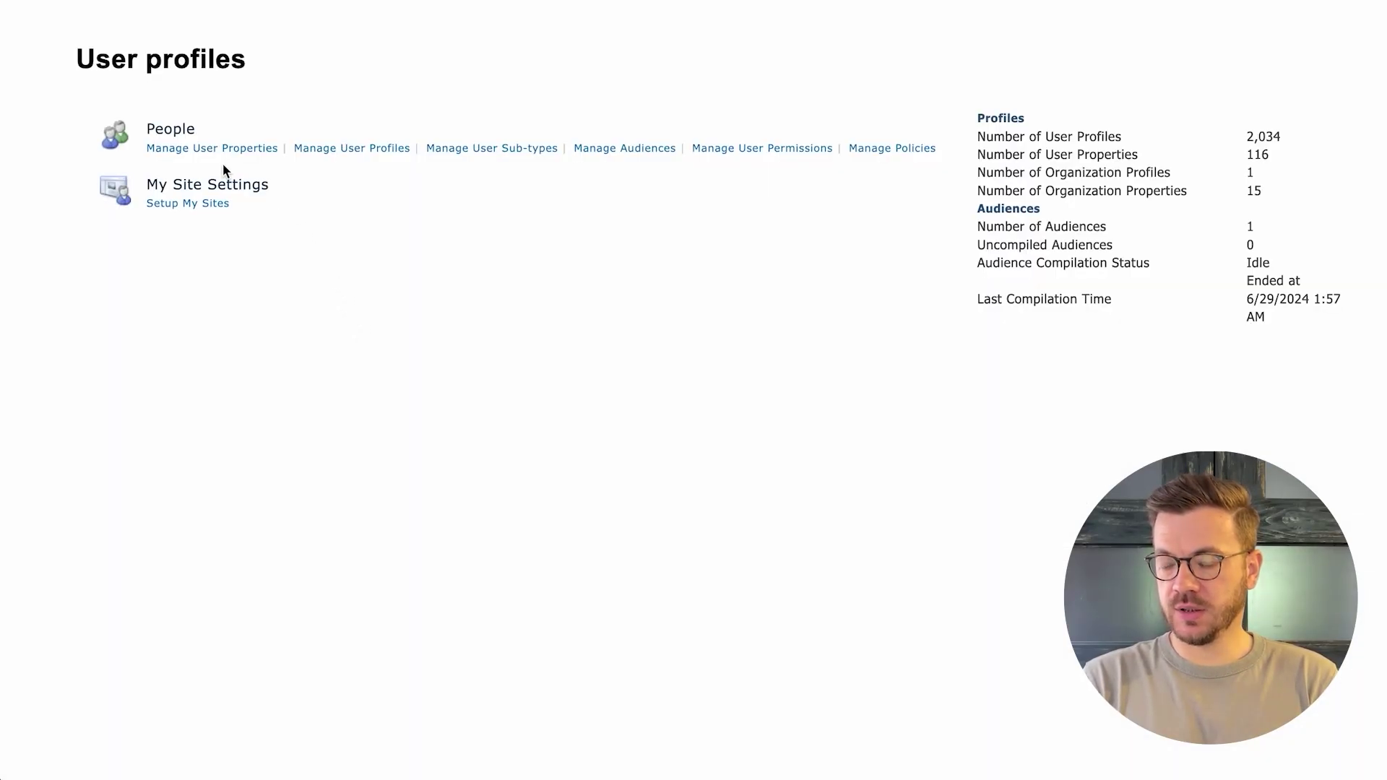
left_click(226, 160)
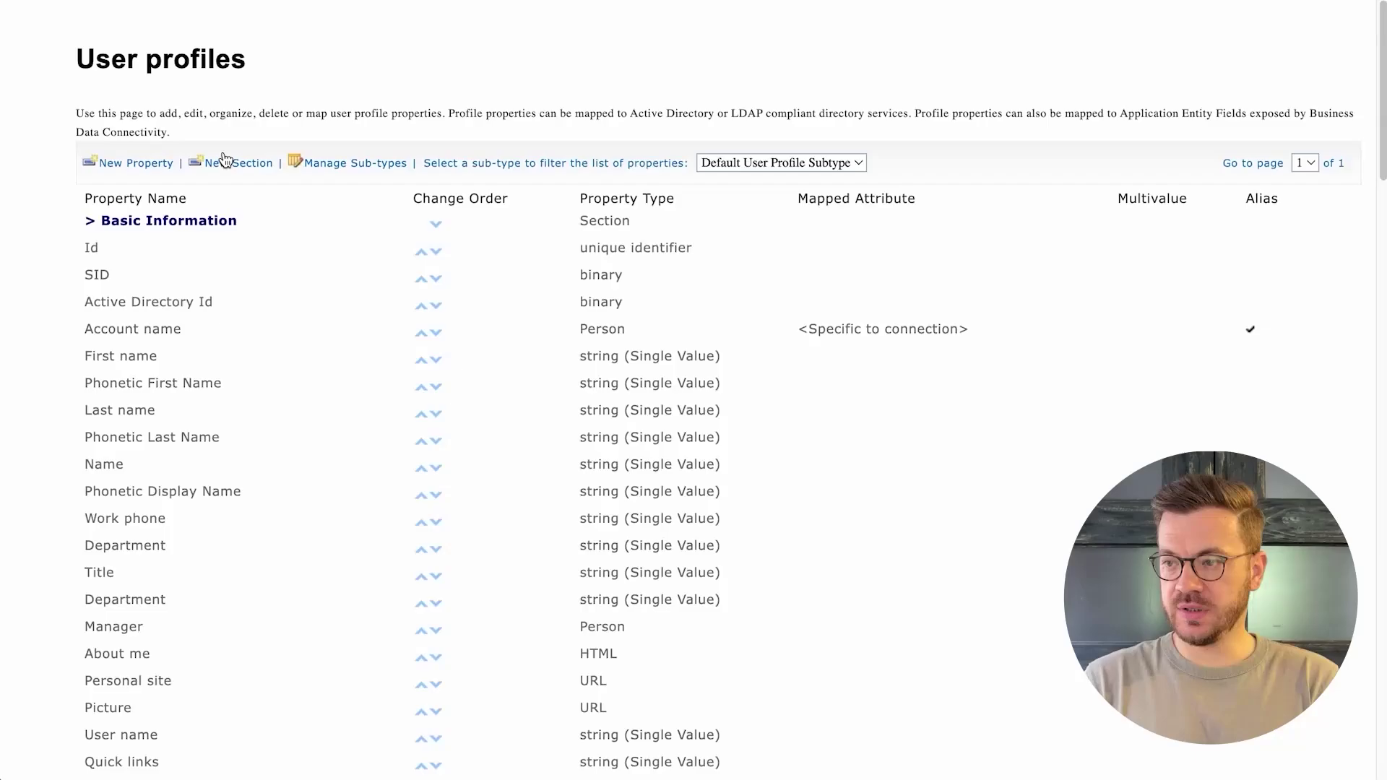
left_click(162, 170)
left_click(480, 223)
type("Multiple-Dotted")
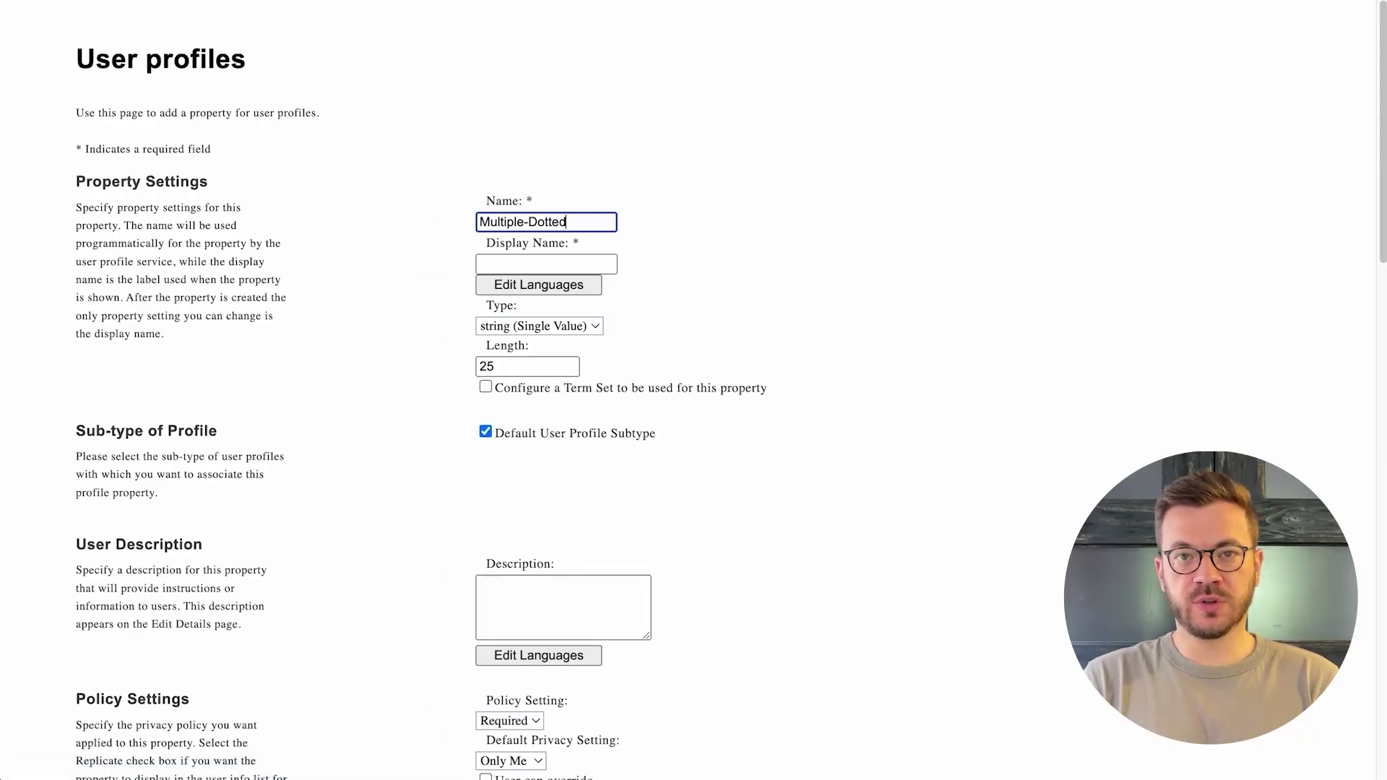
type("-Line-Managers")
key("Tab")
type("Multiple ")
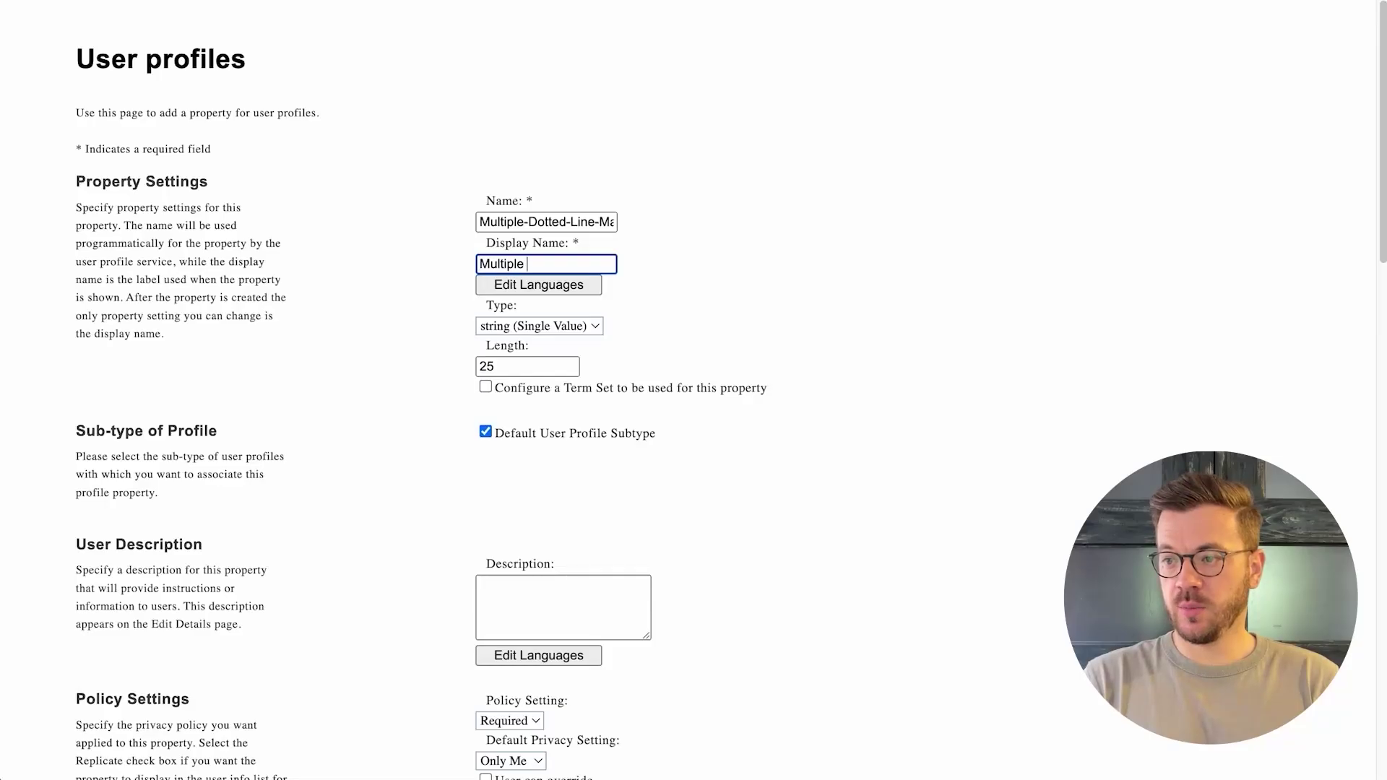
type("Dotted-line Managers")
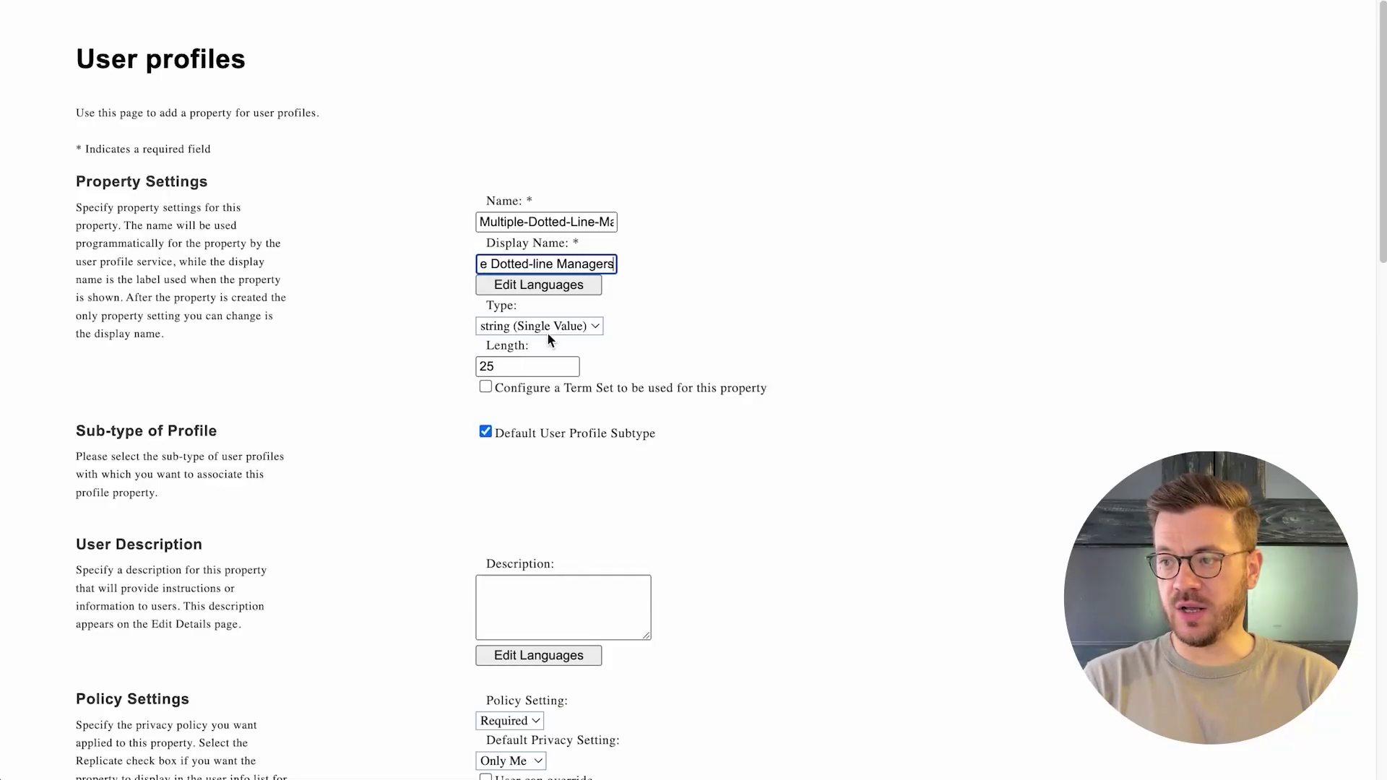
- Give the property length 250, policy Optional and privacy Everyone, then save it
left_click(542, 367)
left_click(539, 408)
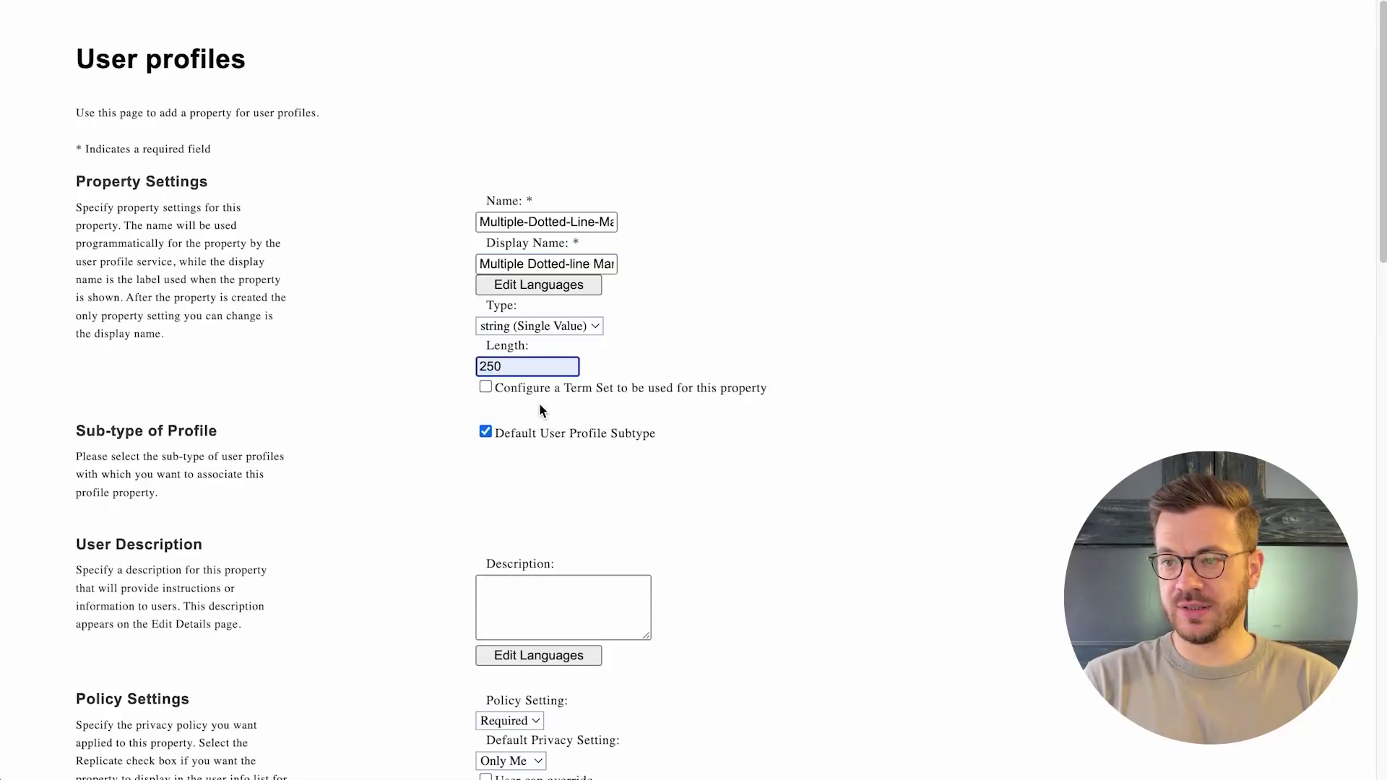
scroll(562, 410, "down", 3)
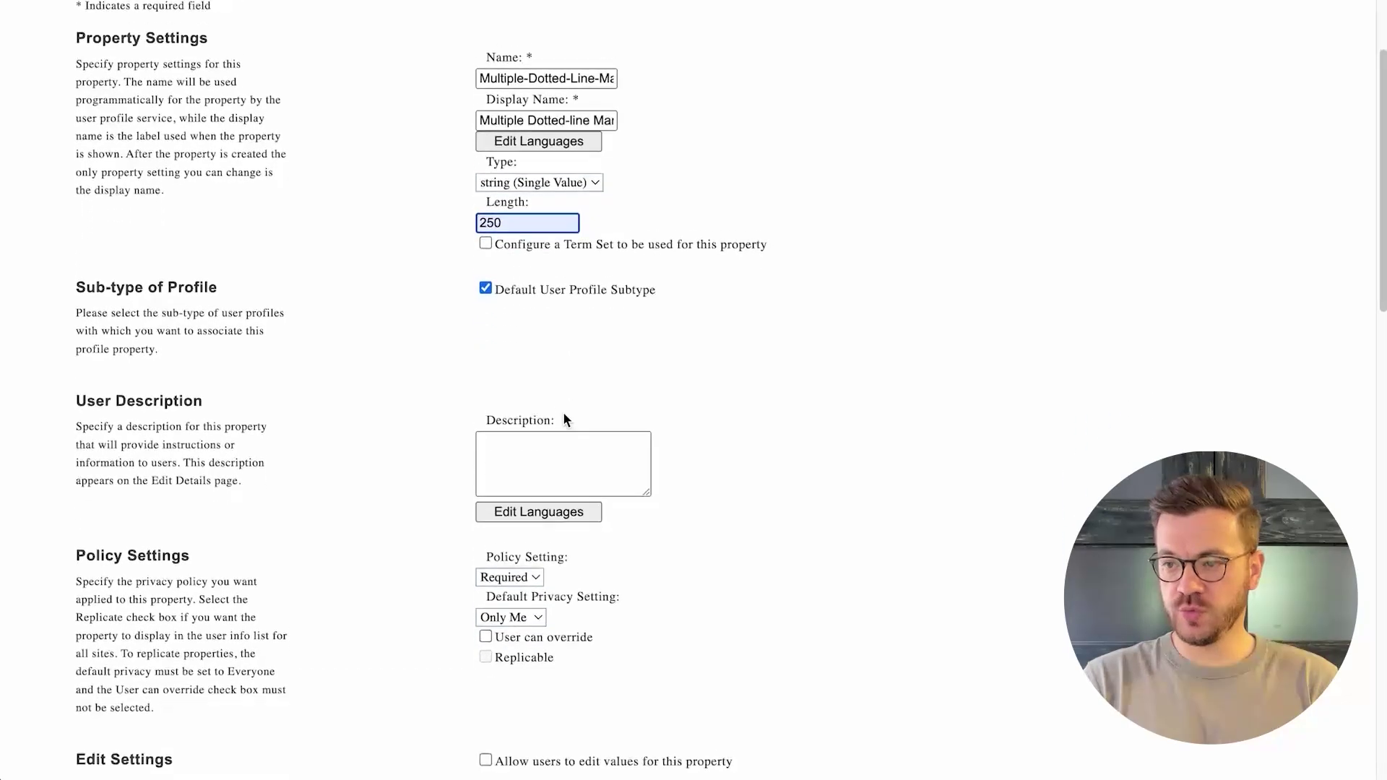
scroll(563, 417, "down", 2)
left_click(536, 459)
left_click(536, 480)
left_click(528, 498)
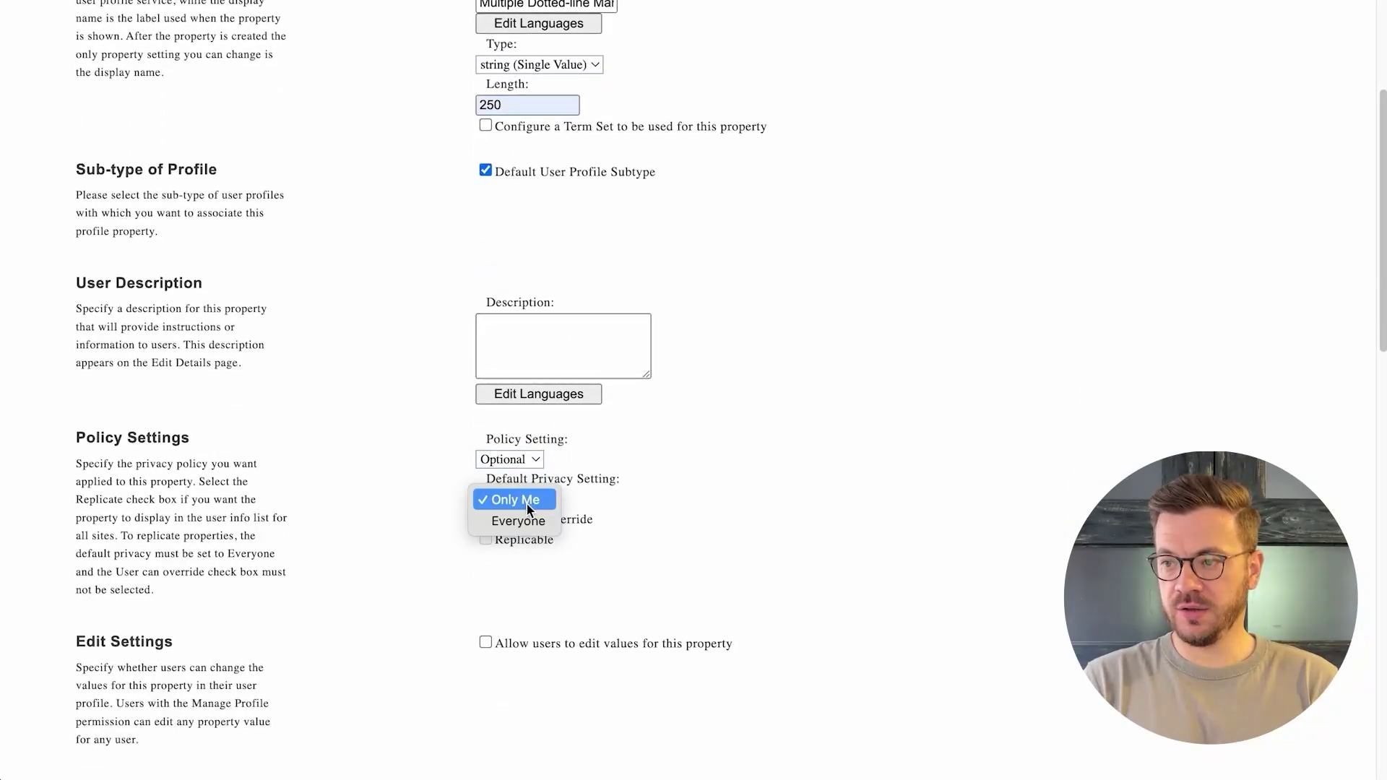
left_click(522, 517)
scroll(1017, 635, "up", 4)
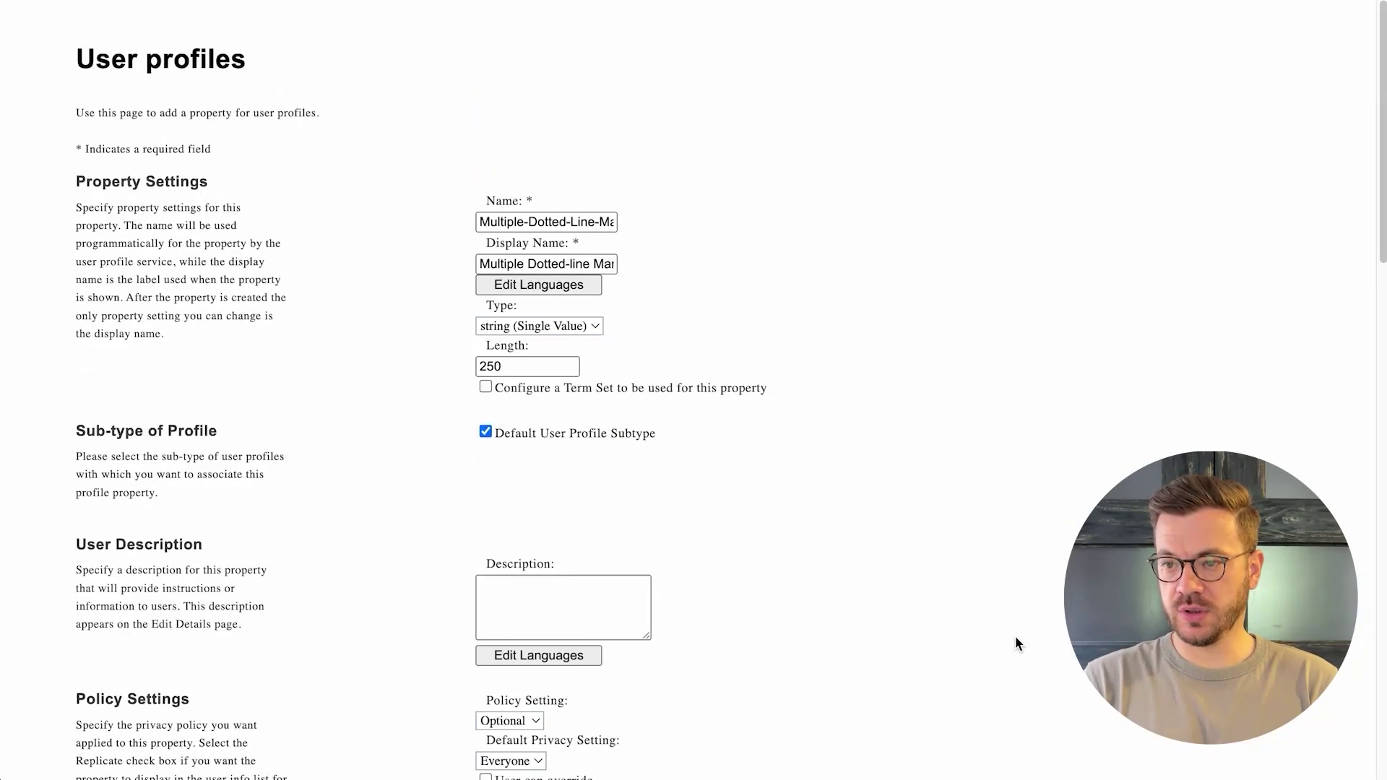
scroll(1018, 641, "down", 20)
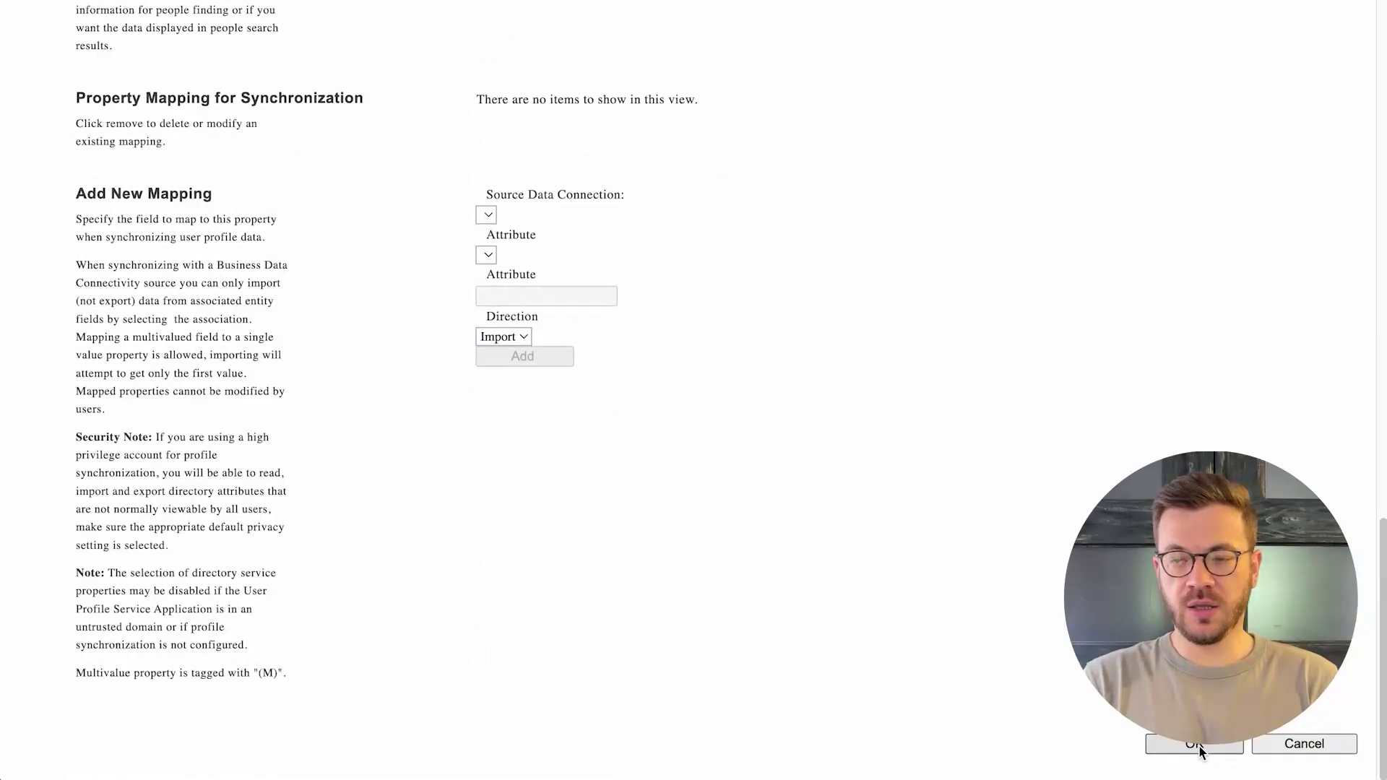
left_click(1194, 744)
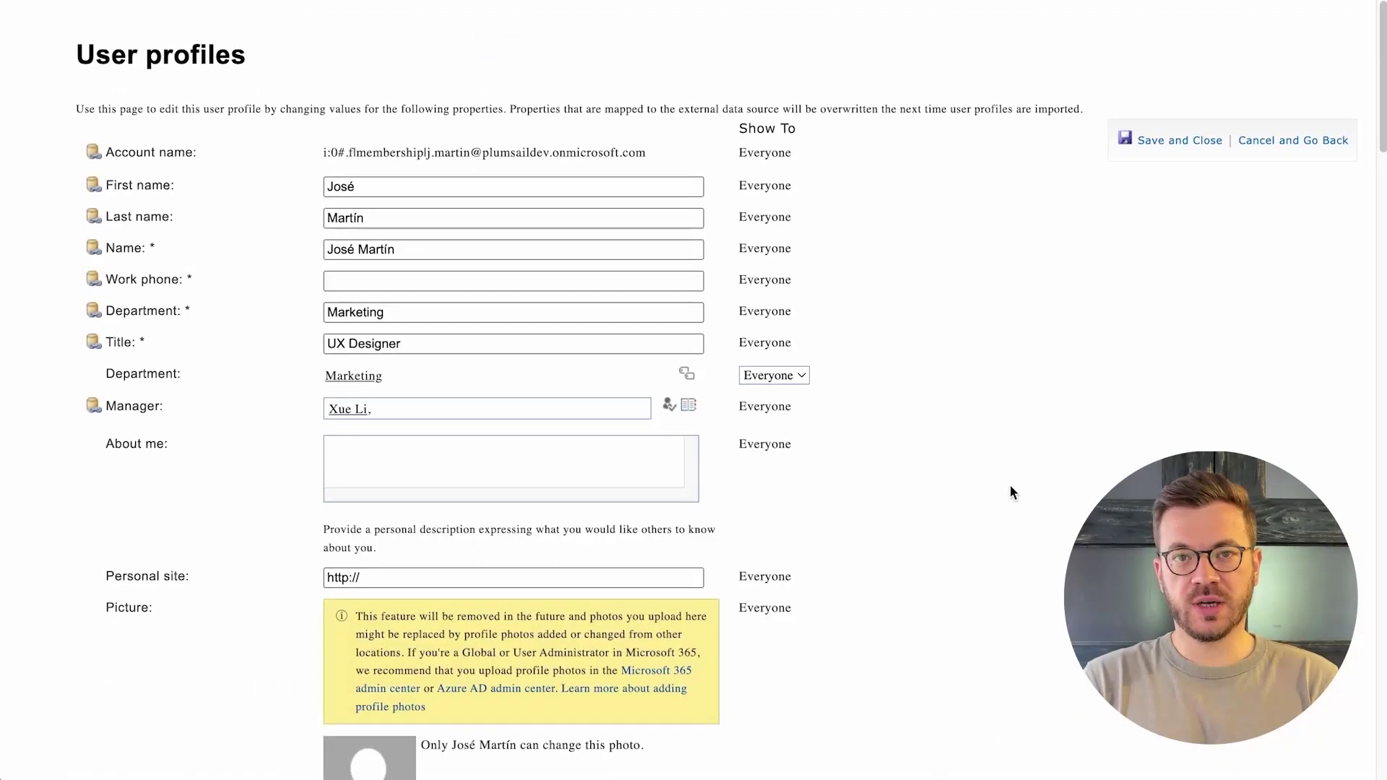
- Paste two managers' e-mail addresses, separated by a semicolon, into Multiple Dotted-line Managers
scroll(1010, 492, "down", 17)
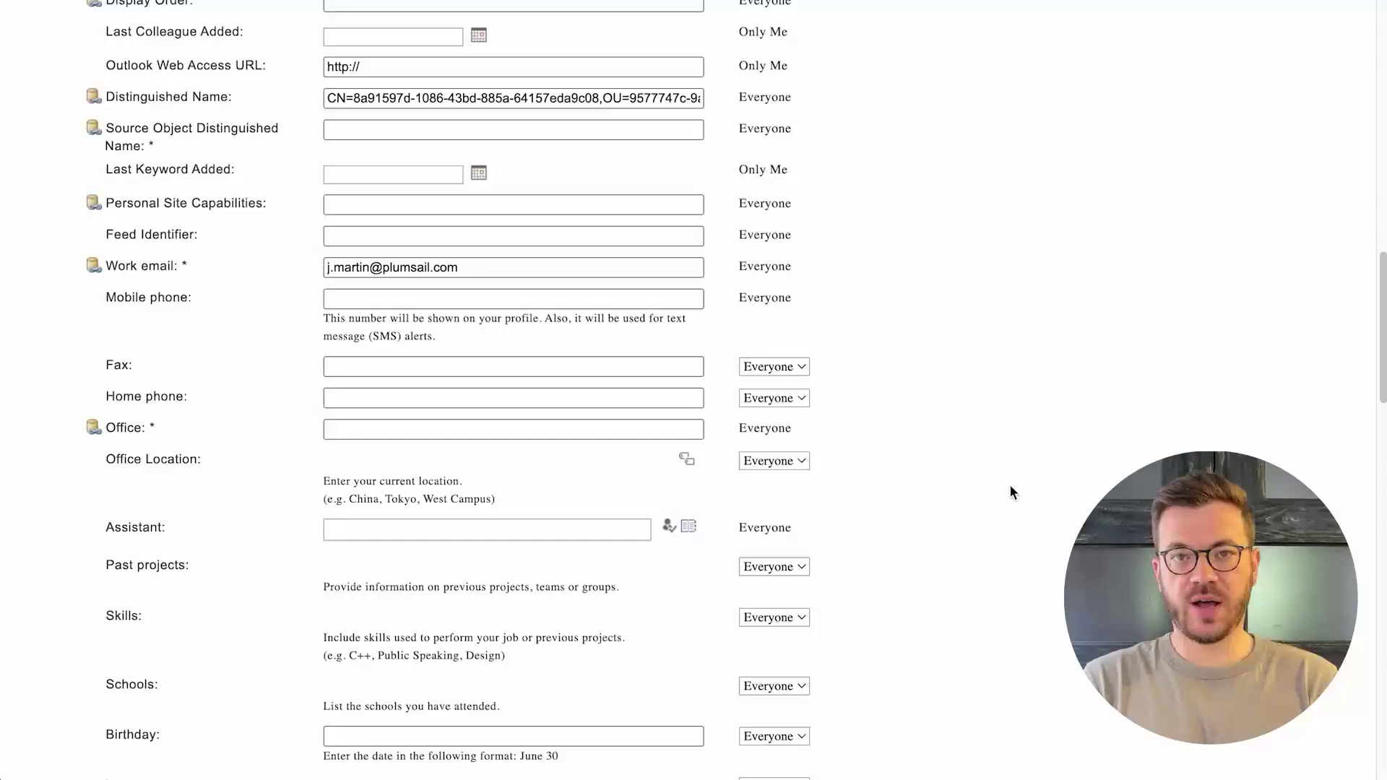
scroll(1009, 486, "down", 20)
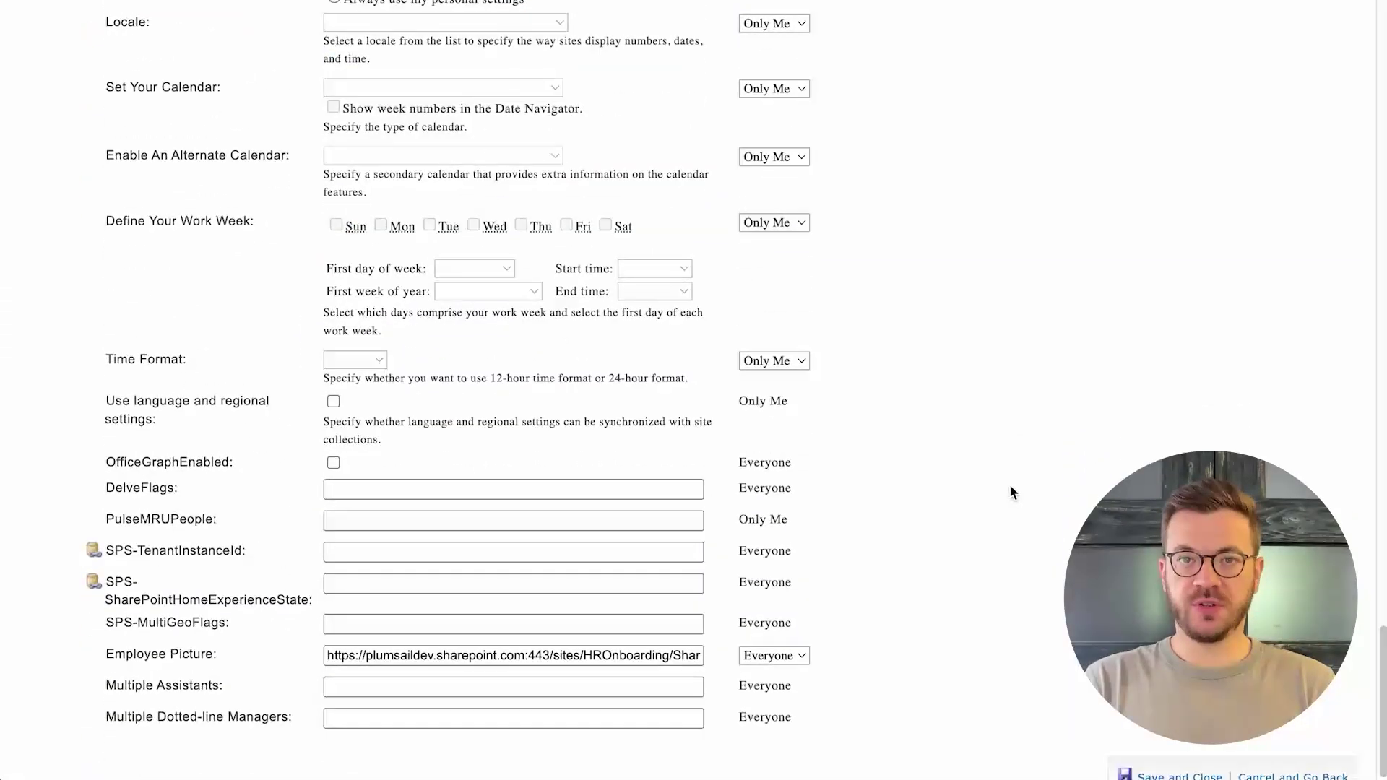
scroll(1010, 491, "down", 1)
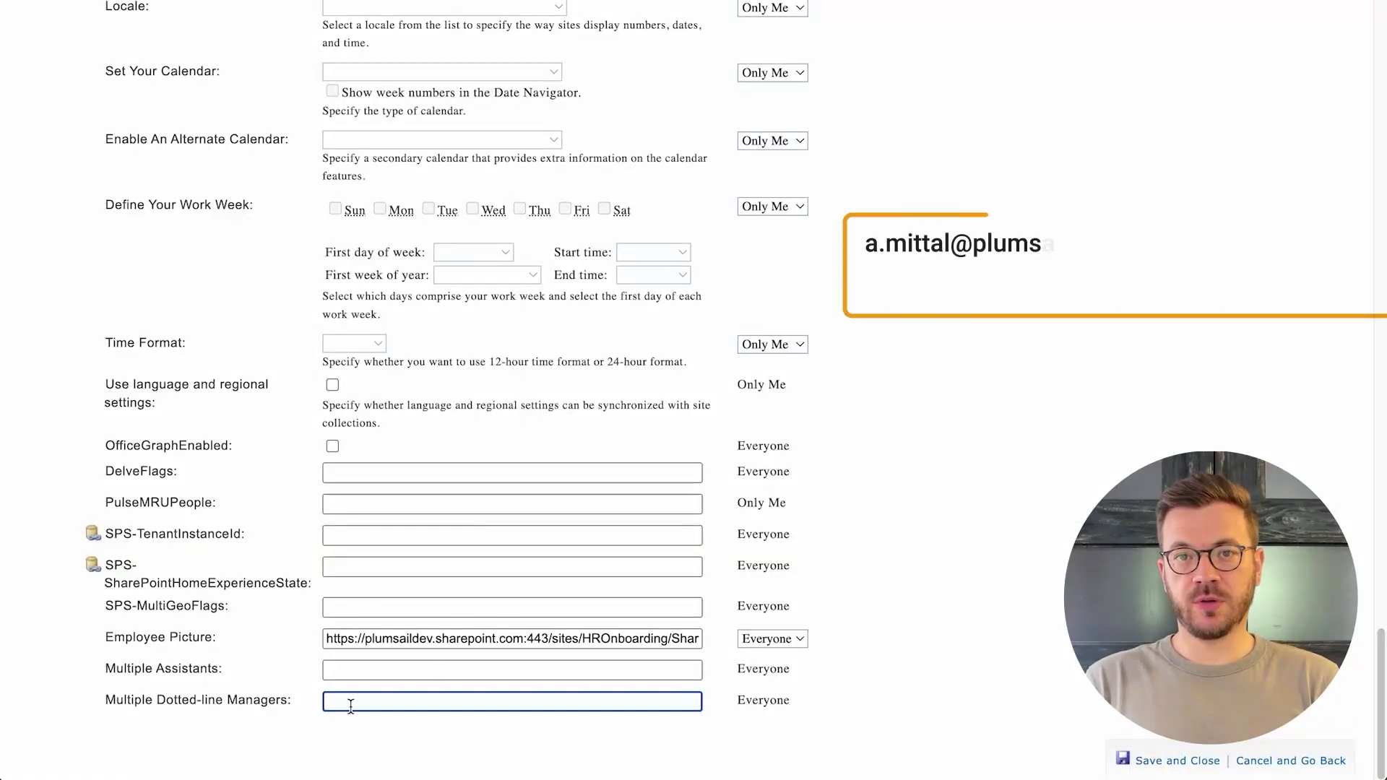
key("ctrl+v")
key("Home")
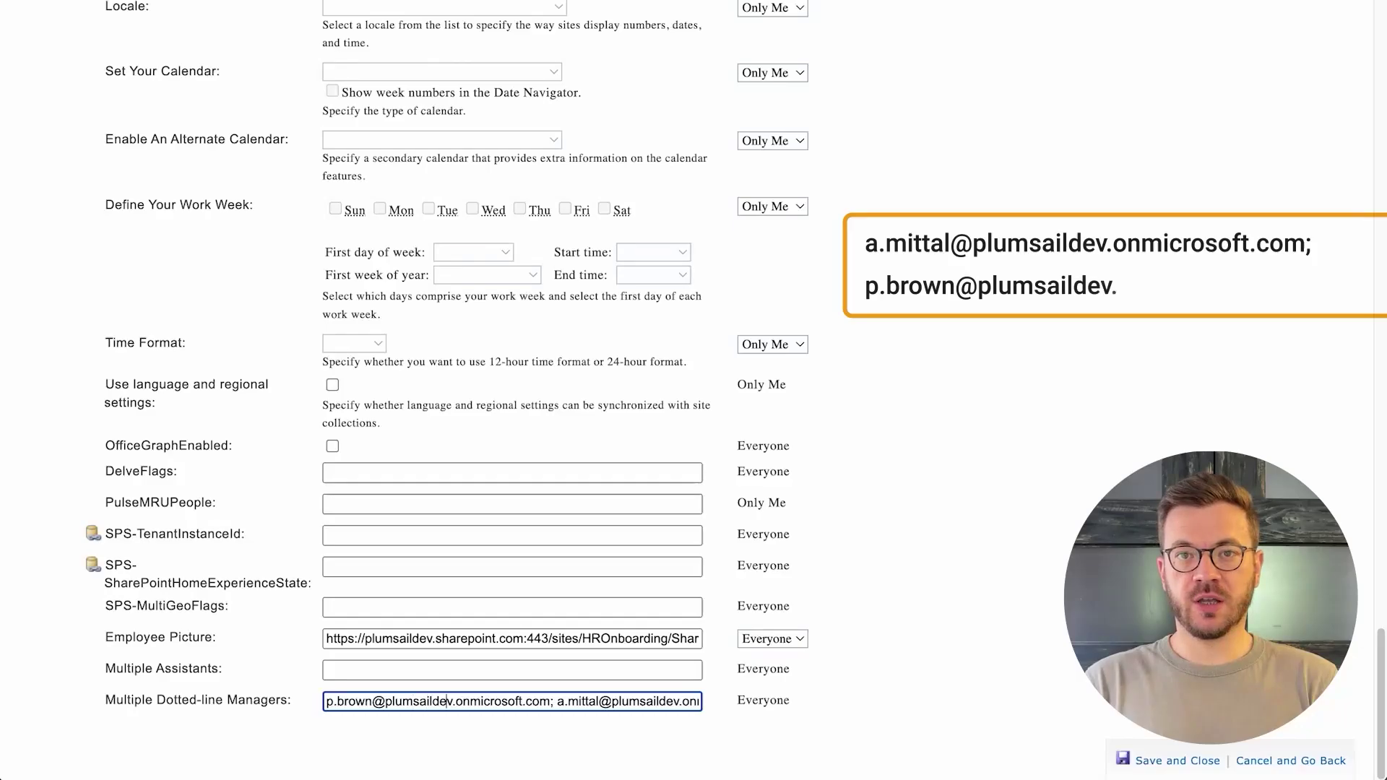
left_click(553, 701)
key("Right")
key("Right")
key("Right")
key("Right")
key("Right")
key("Right")
key("Right")
key("Right")
key("Right")
key("Right")
key("Right")
key("Right")
key("Right")
key("Right")
key("Right")
key("Right")
key("Right")
key("Right")
key("Right")
key("Right")
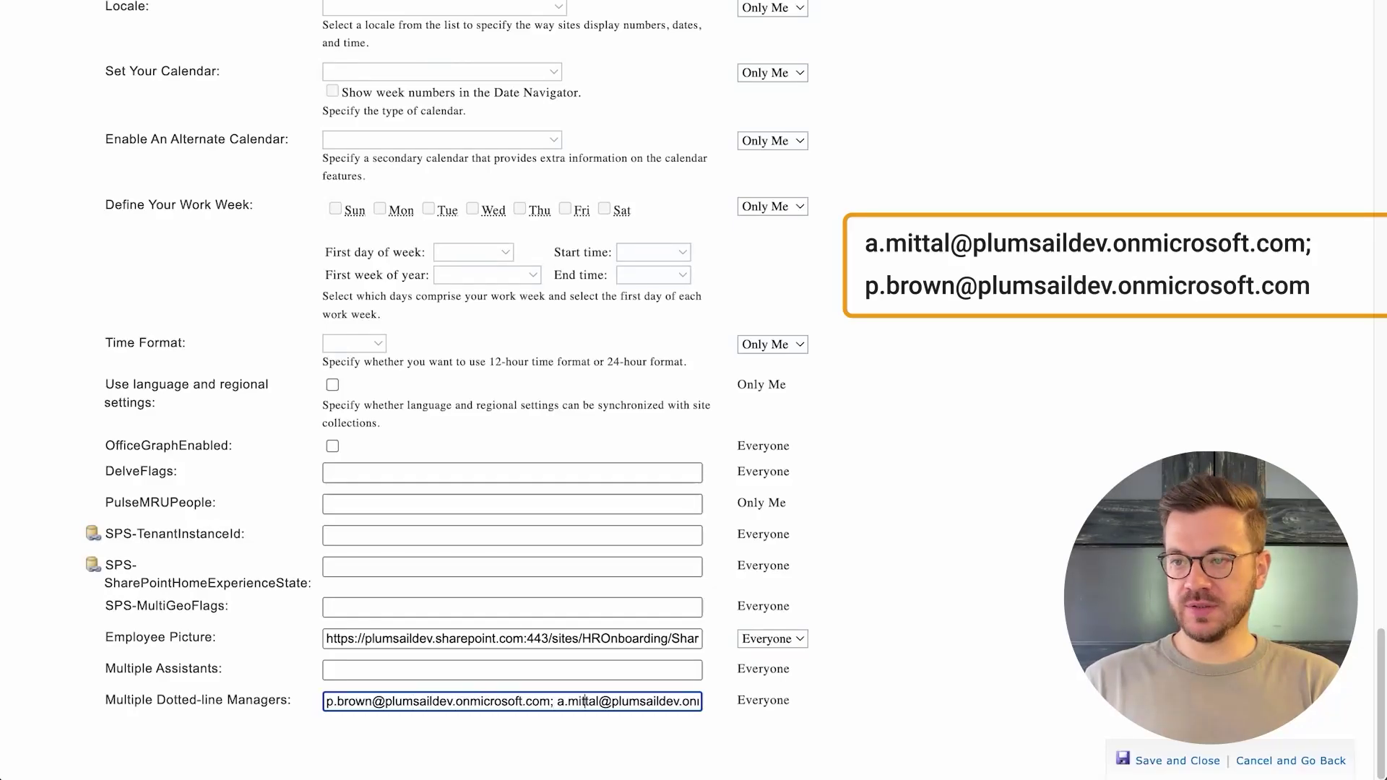
key("Right")
key("Right")
key("Right")
key("Right")
key("Right")
key("Right")
key("Right")
key("Right")
key("Right")
key("Right")
key("Right")
key("Right")
key("Right")
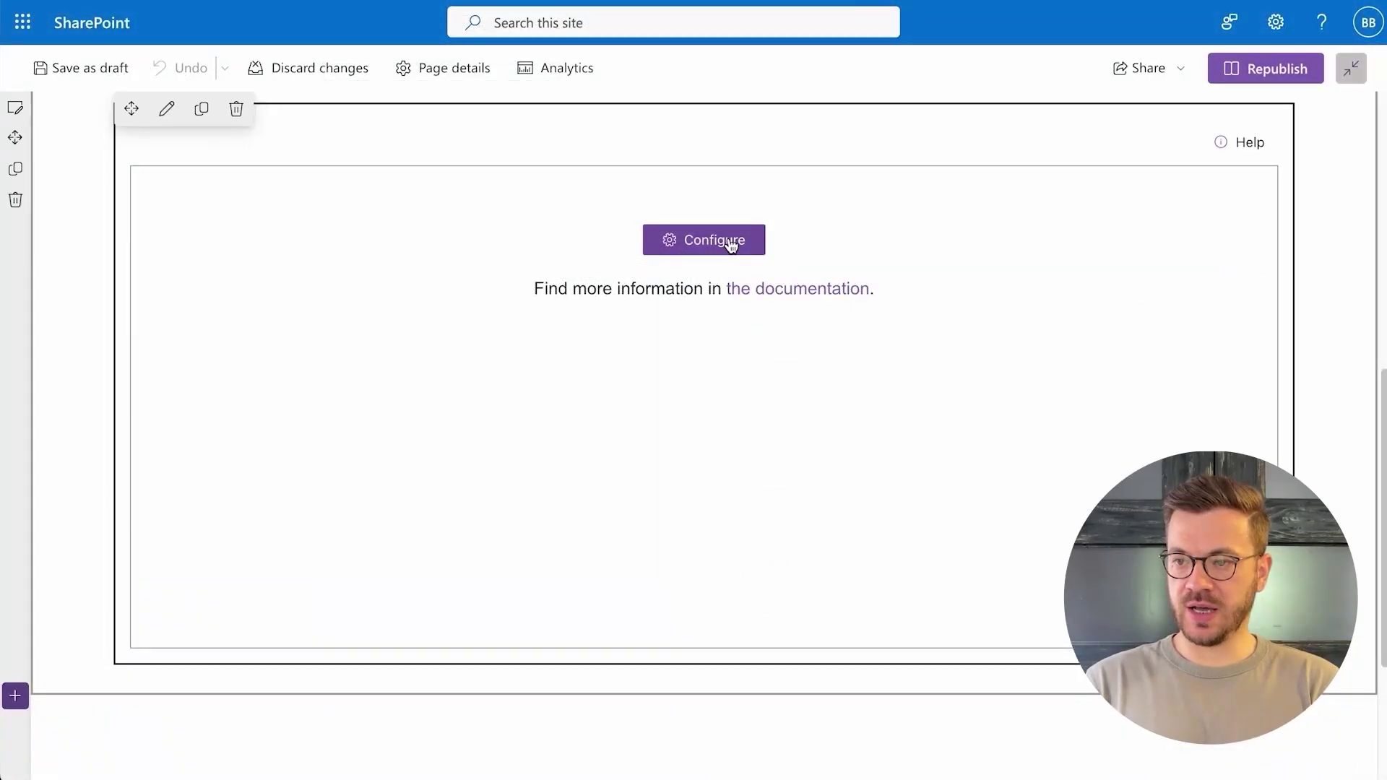
- Use User profiles as data source with Dotted manager ID mapped to Multiple-Dotted-Line-Managers
left_click(731, 244)
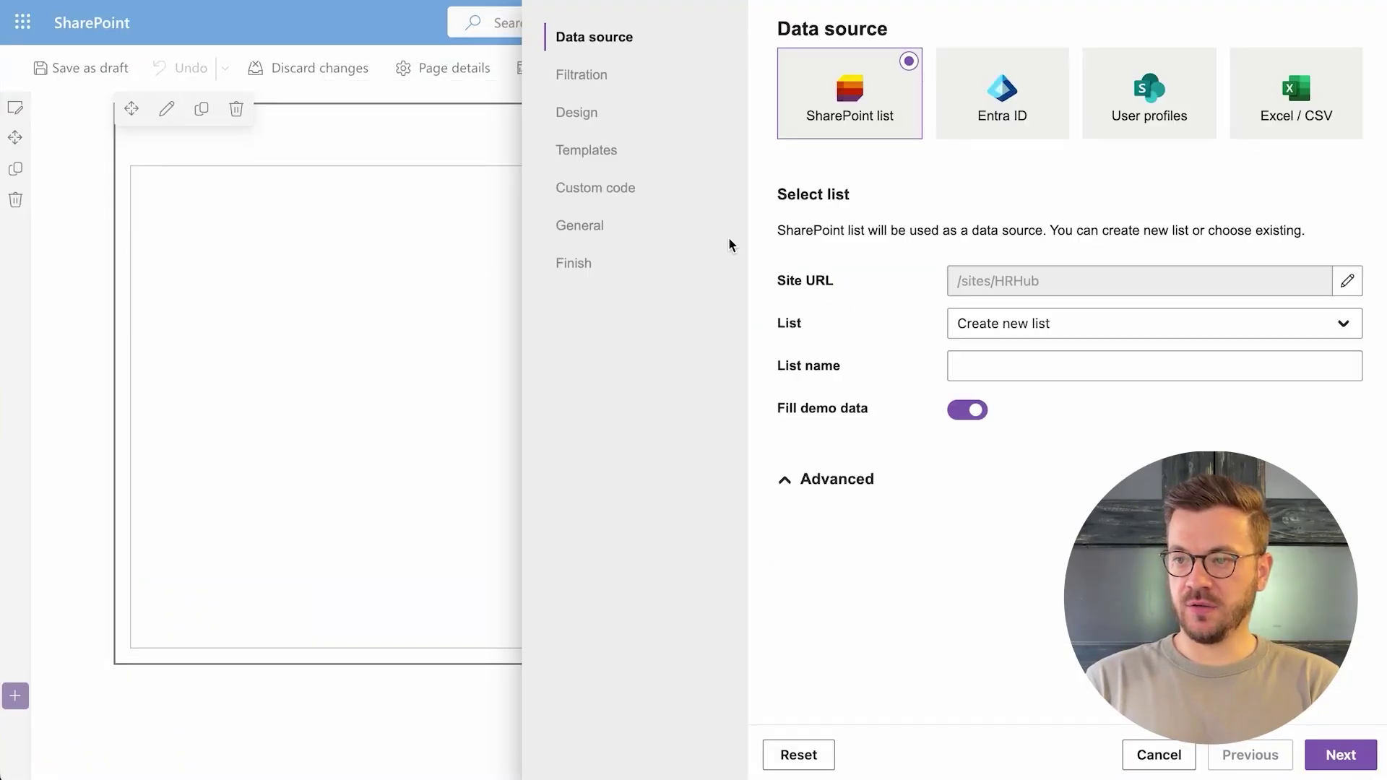
left_click(1132, 132)
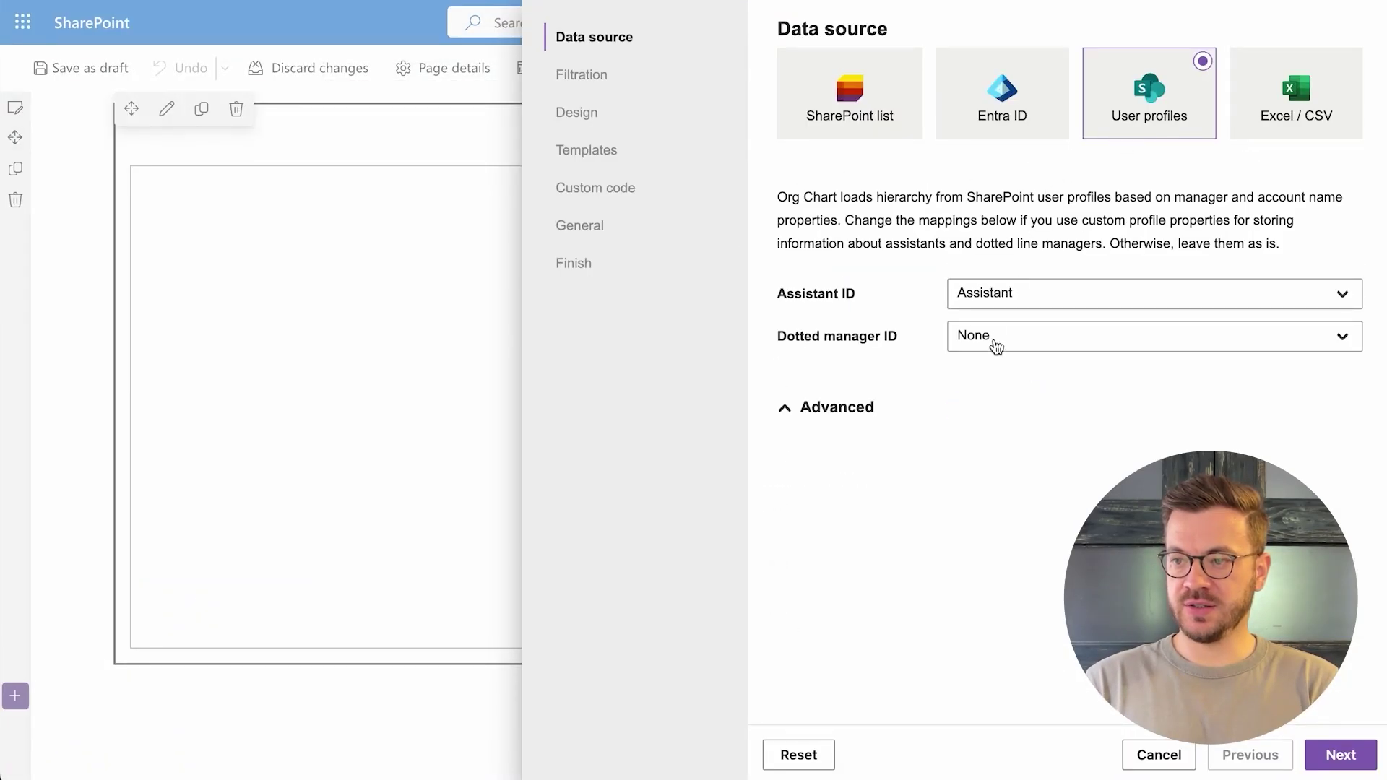
left_click(993, 346)
type("multipl")
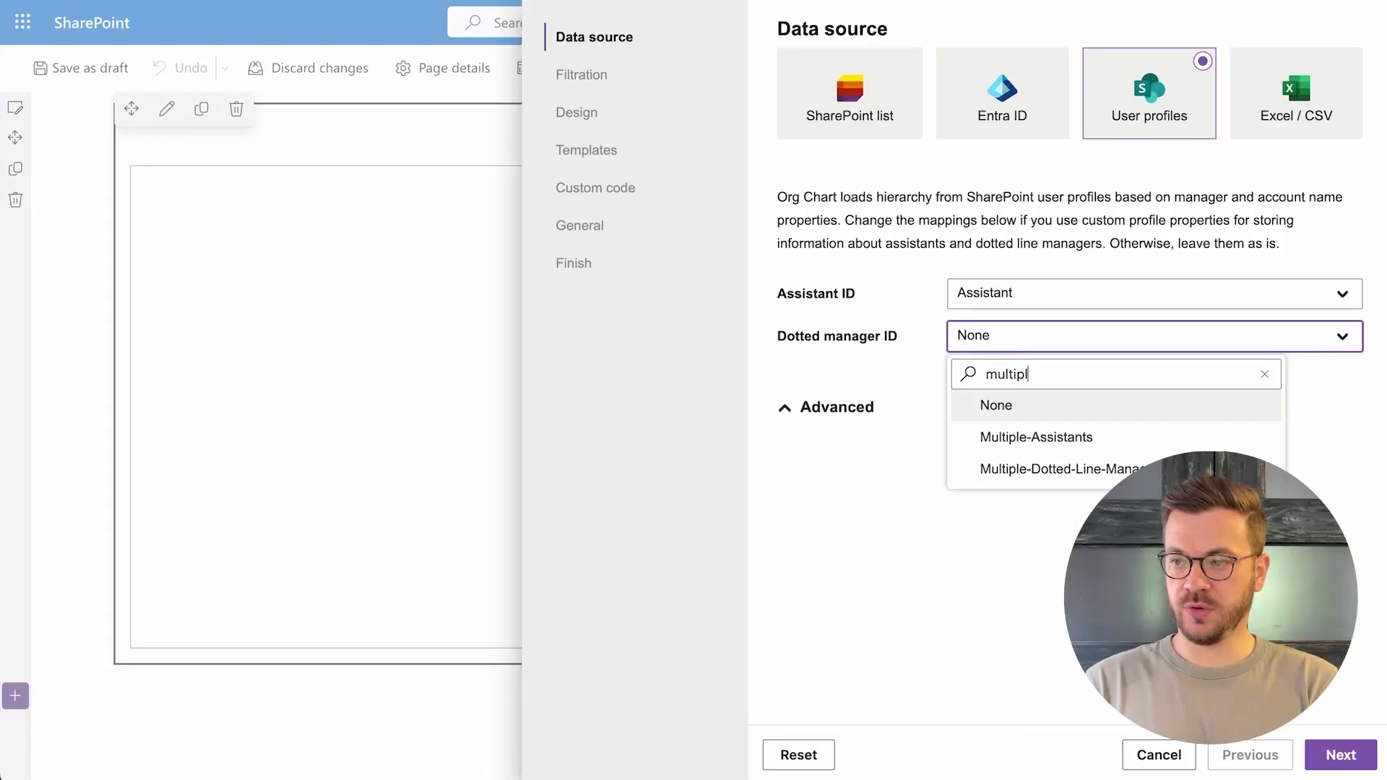
left_click(1033, 469)
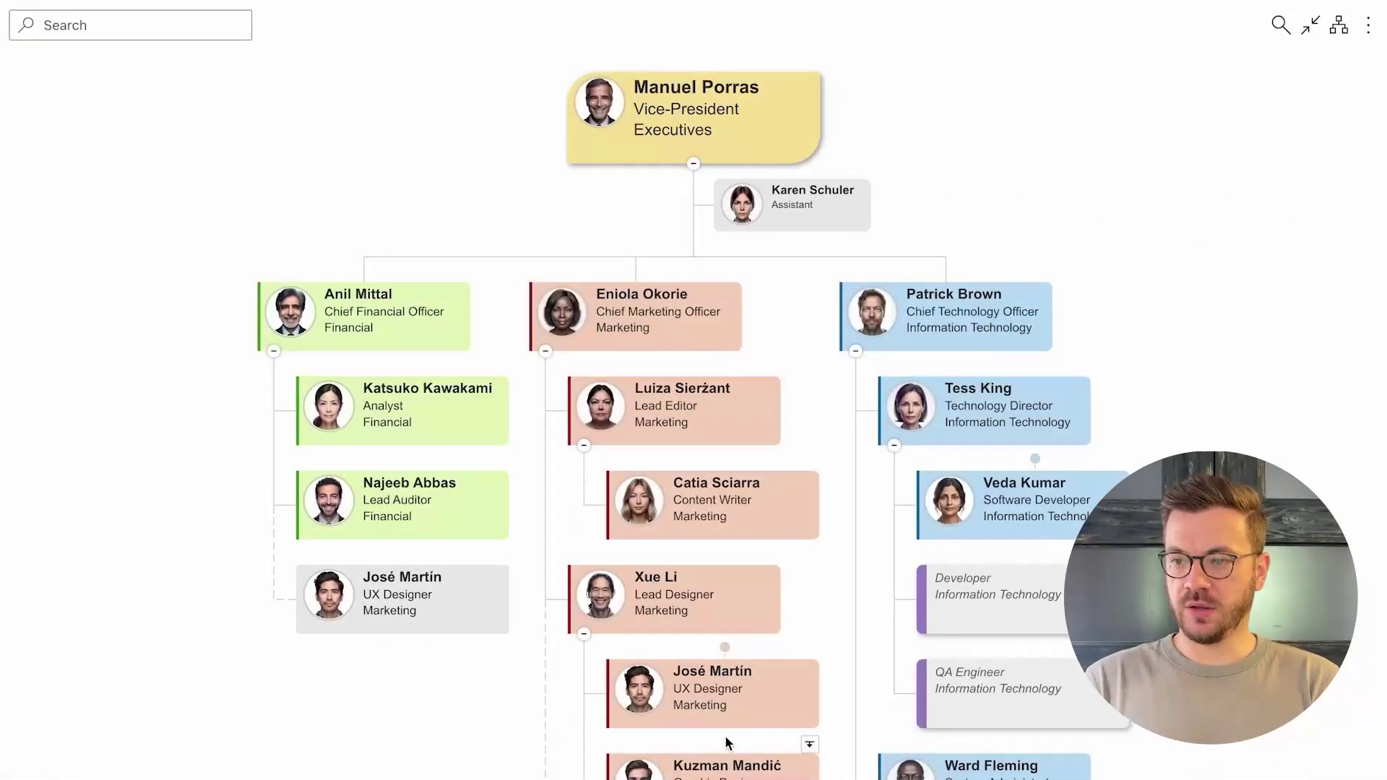
- From the UX designer's dotted-line dot, view the CFO's team, return up, then view the CTO's team
left_click(725, 649)
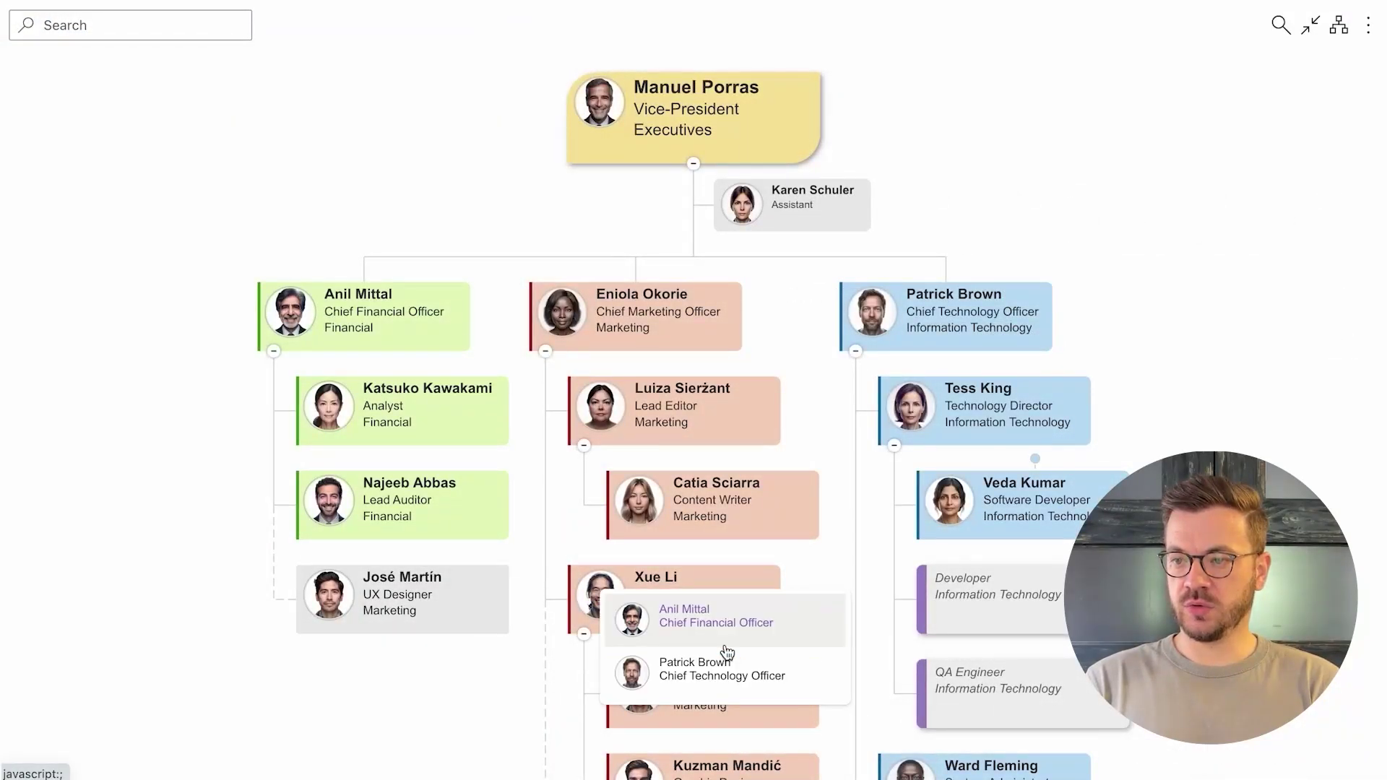
left_click(726, 621)
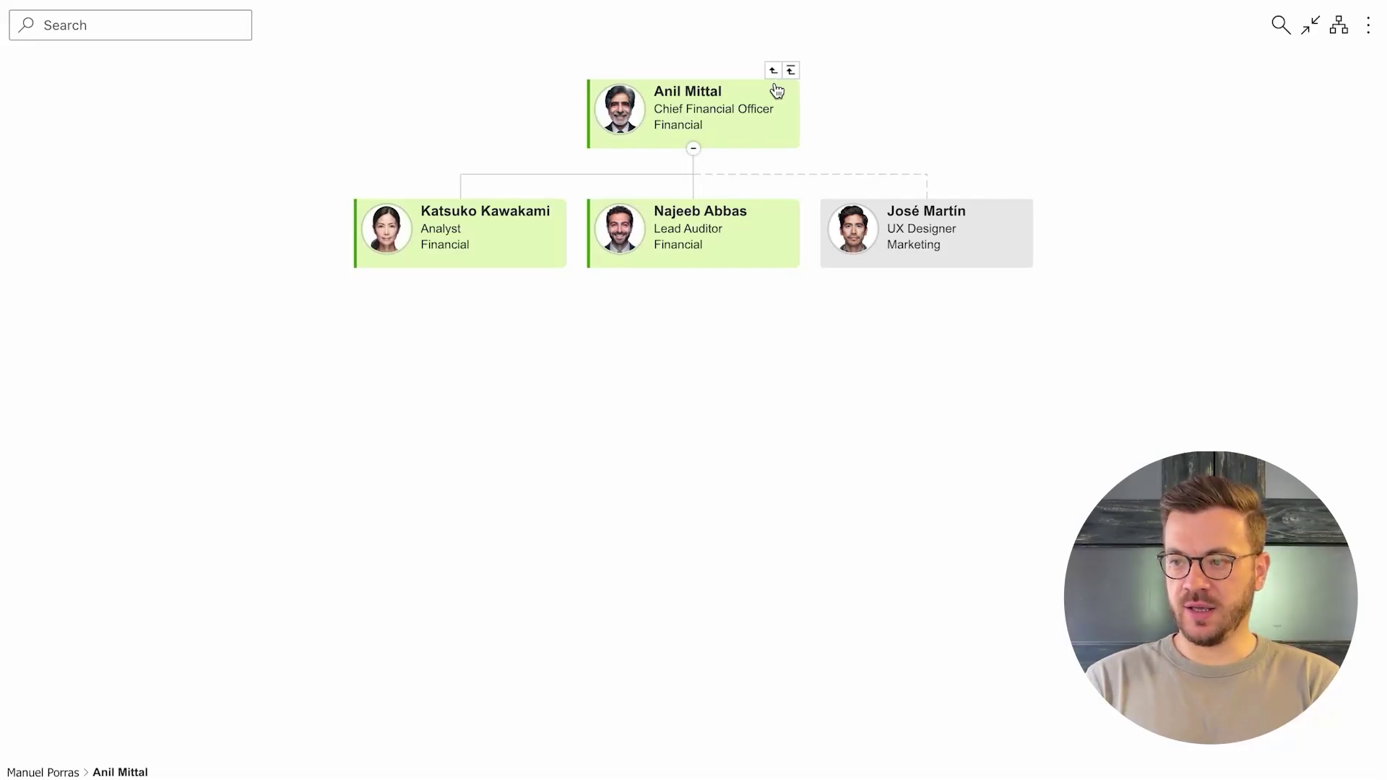
left_click(772, 71)
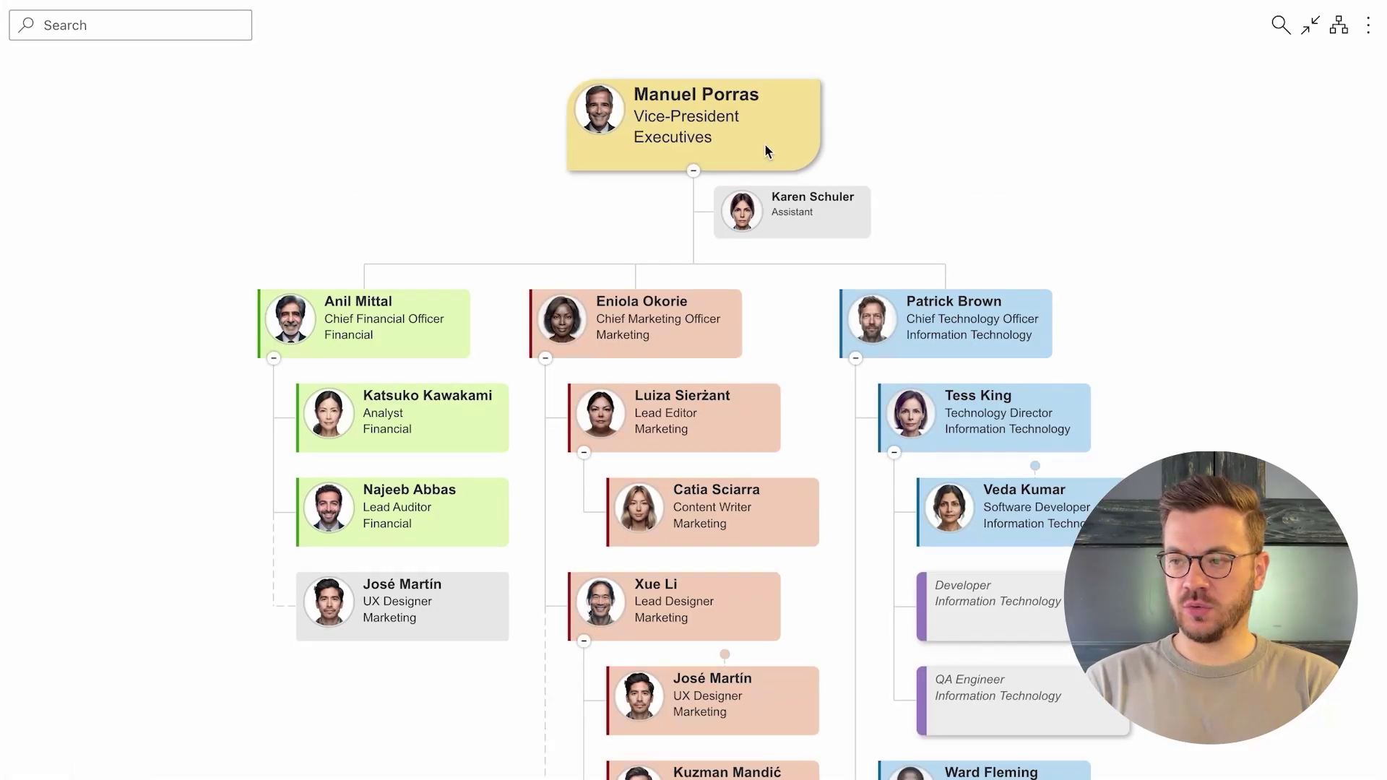
left_click(725, 654)
left_click(727, 669)
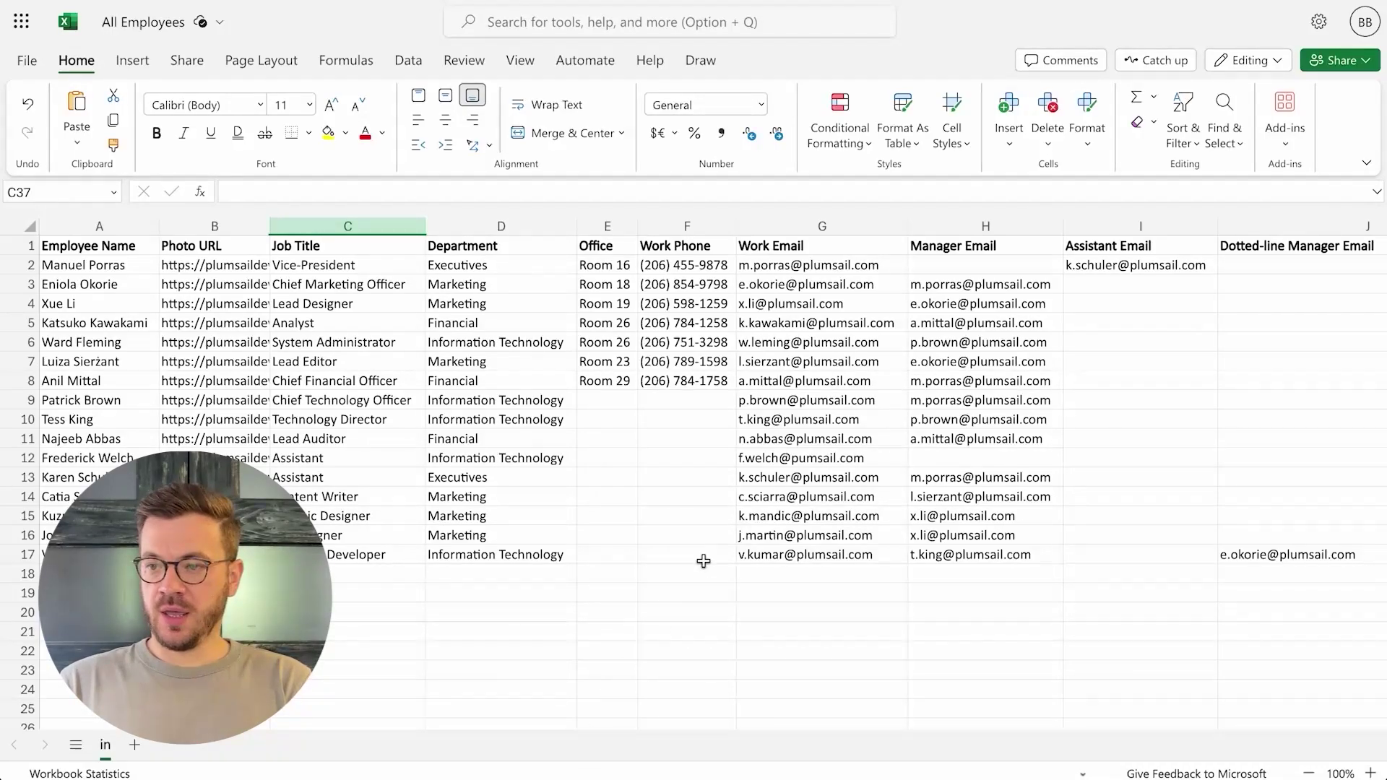
- Copy G9's work email into J16, then reopen the Org Chart's data source settings
left_click(841, 402)
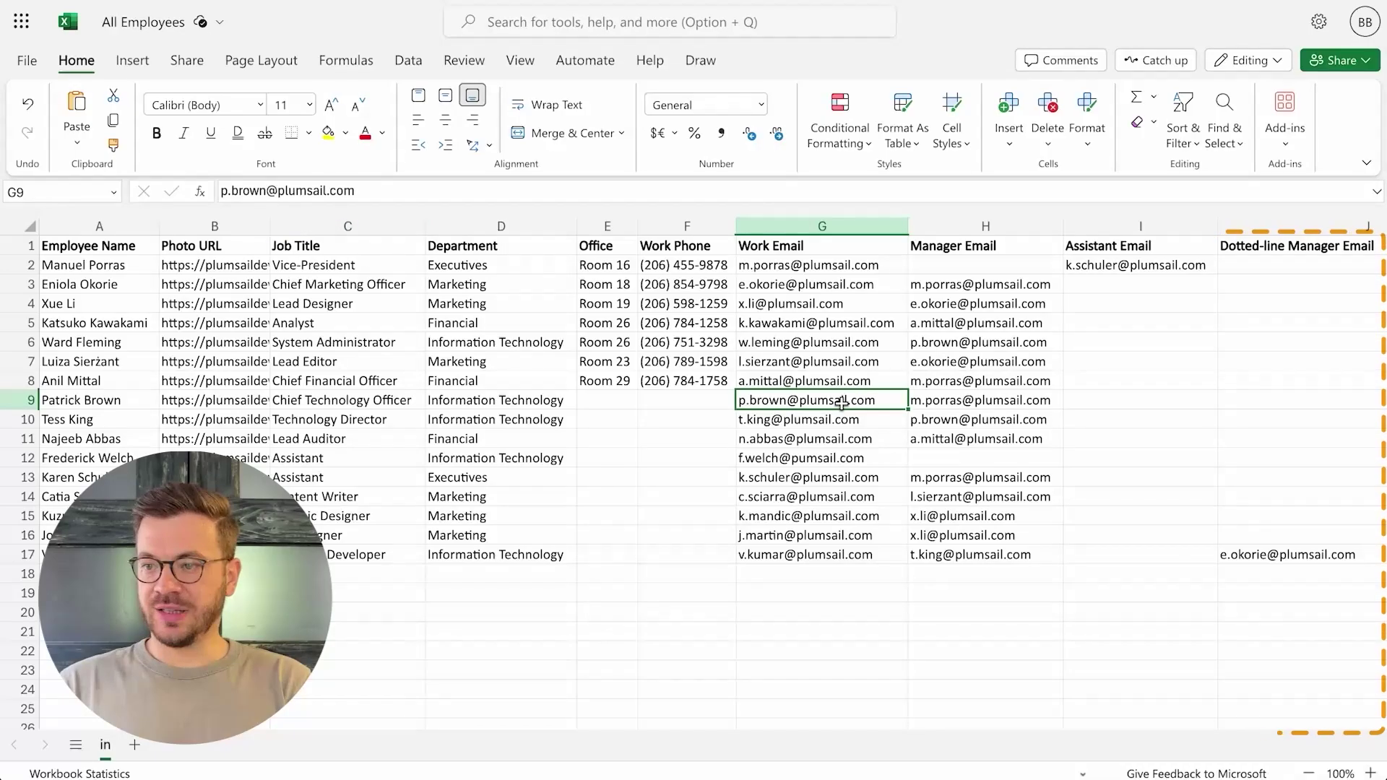
key("ctrl+c")
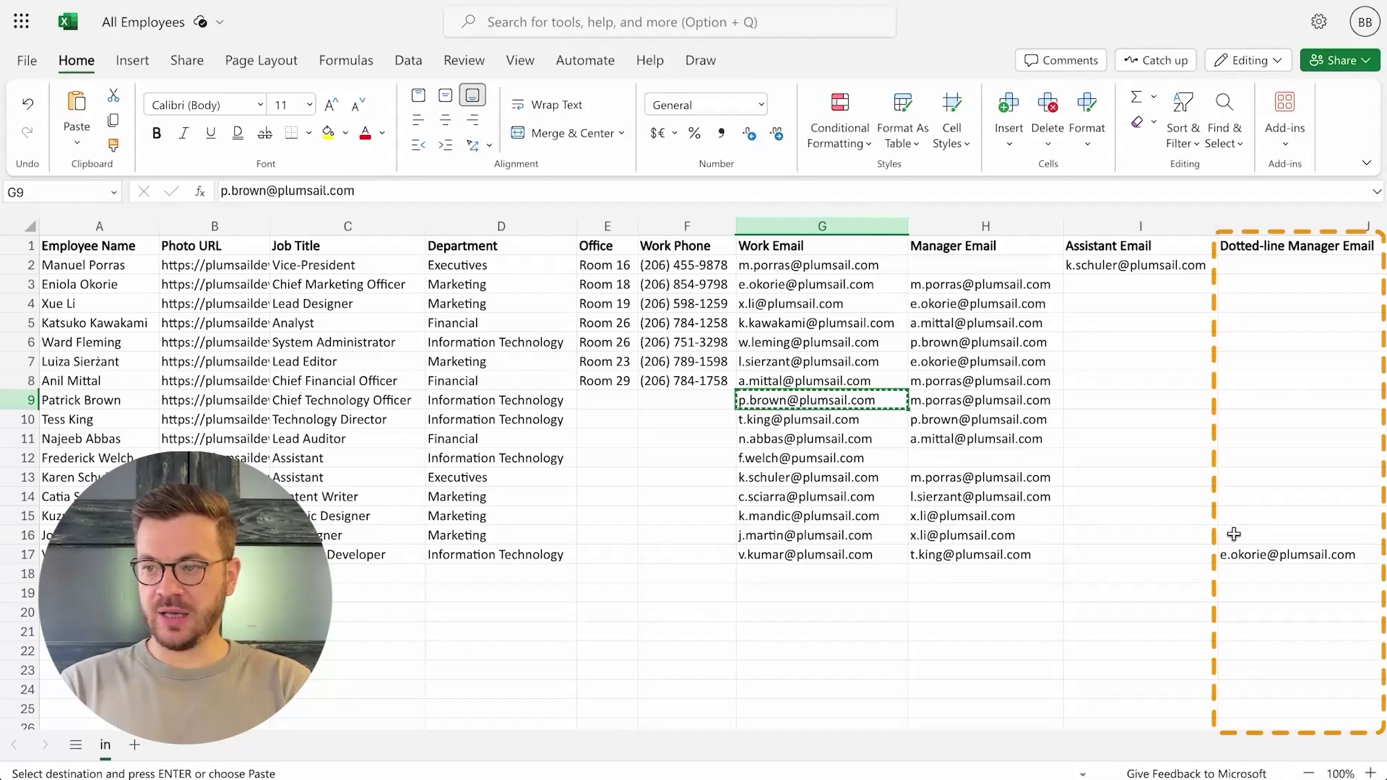
left_click(1236, 534)
key("ctrl+v")
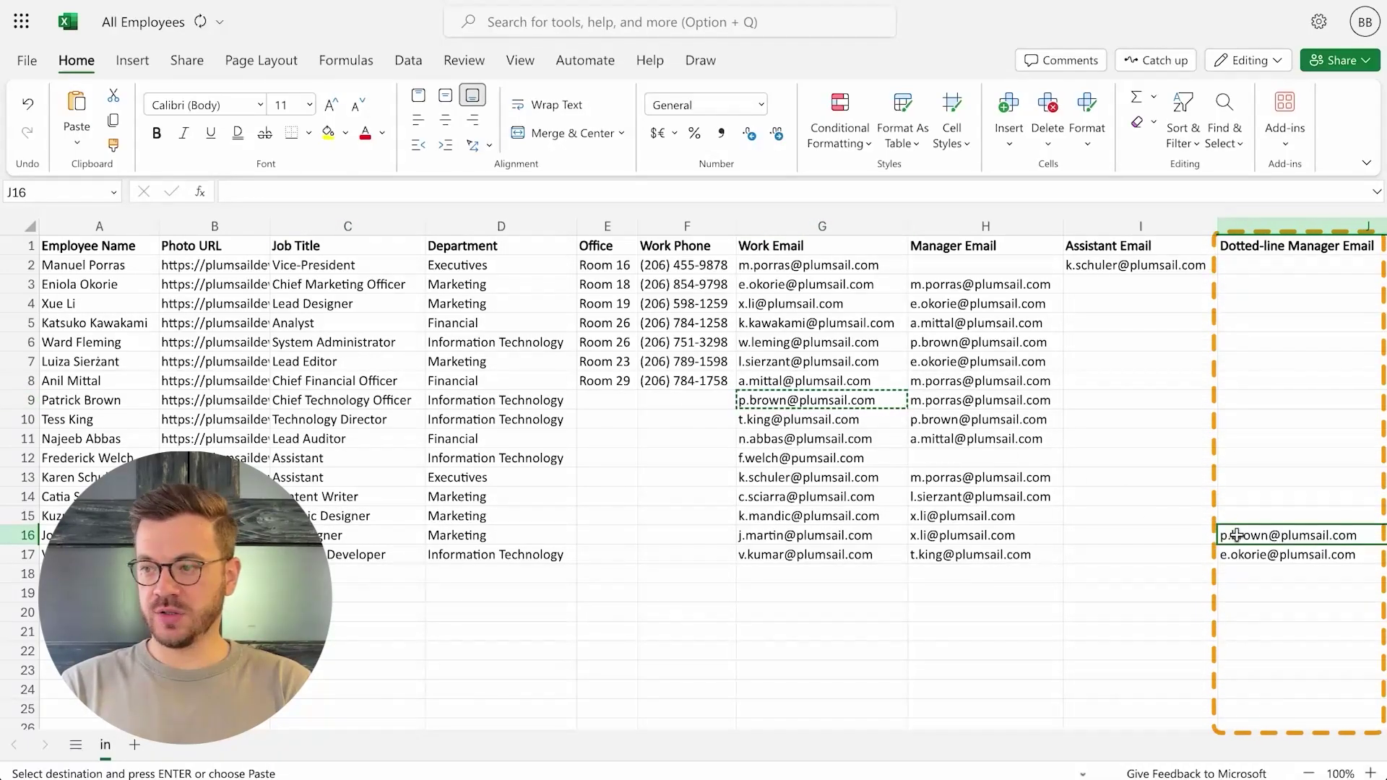
key("Escape")
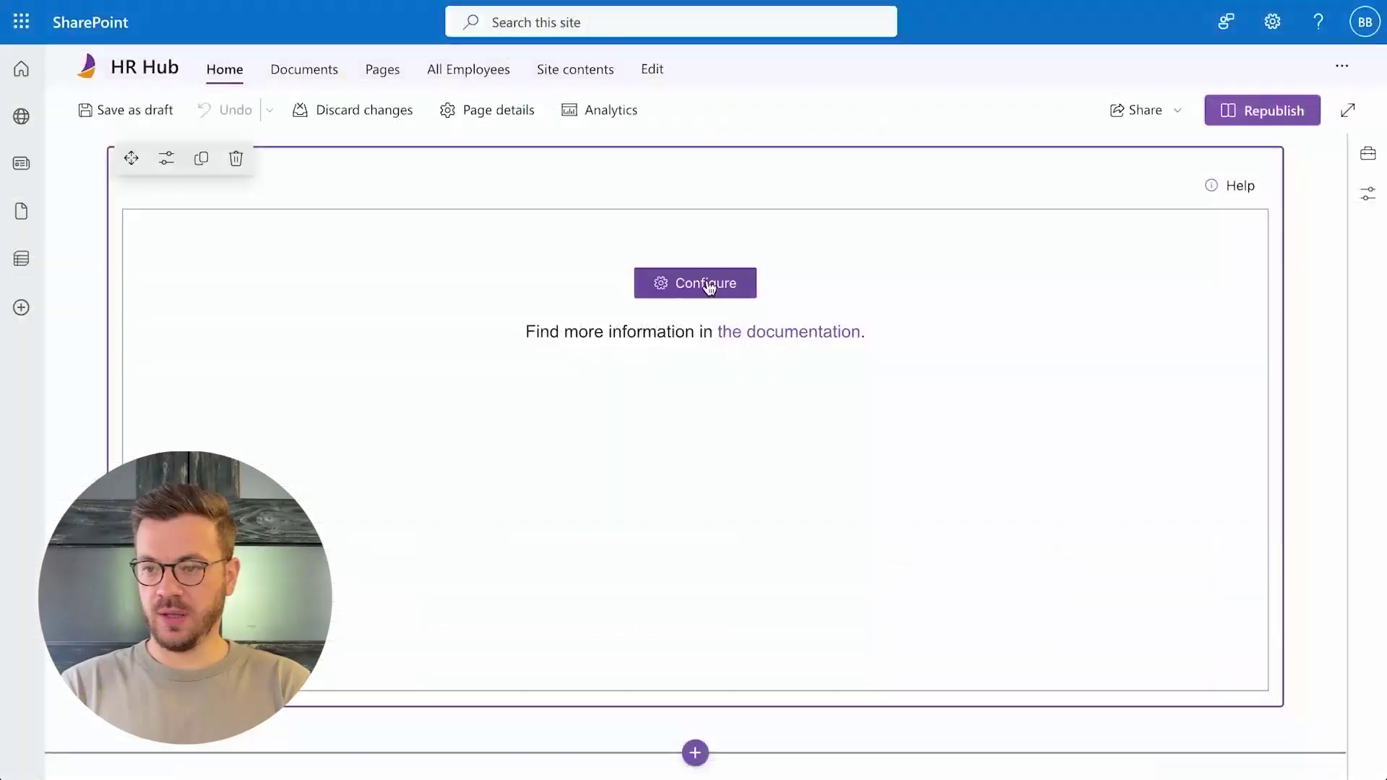
left_click(708, 288)
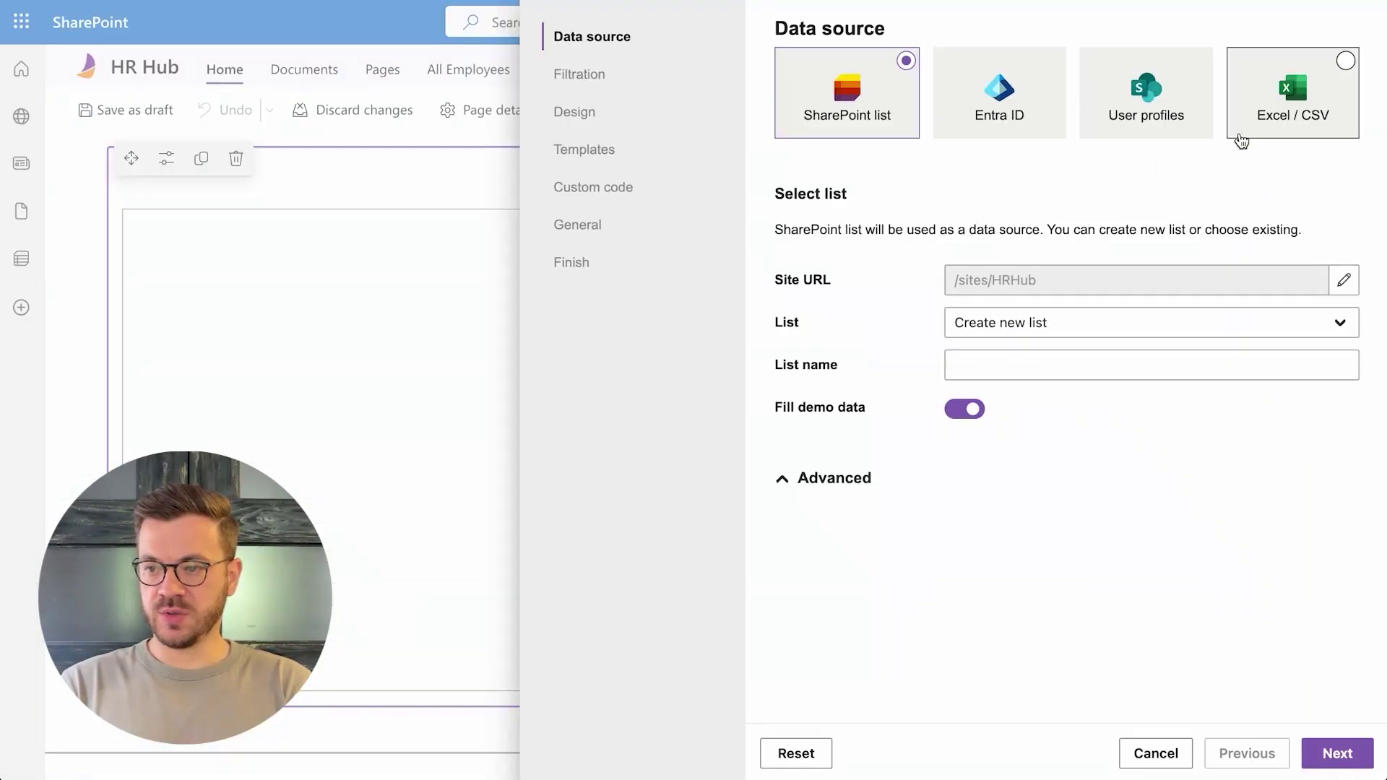
- Set the data source to Excel / CSV using All Employees.xlsx from Documents
left_click(1274, 125)
left_click(1316, 329)
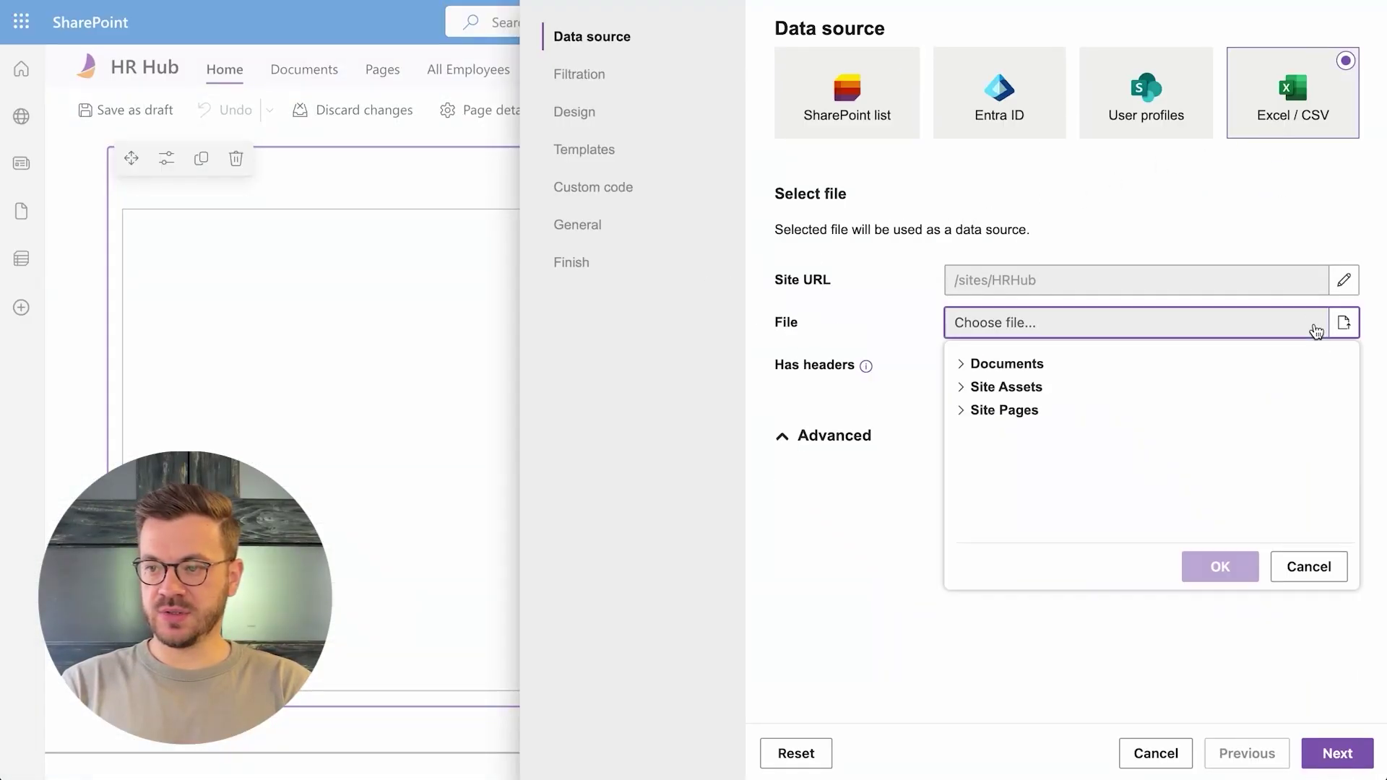
left_click(1029, 365)
left_click(1029, 431)
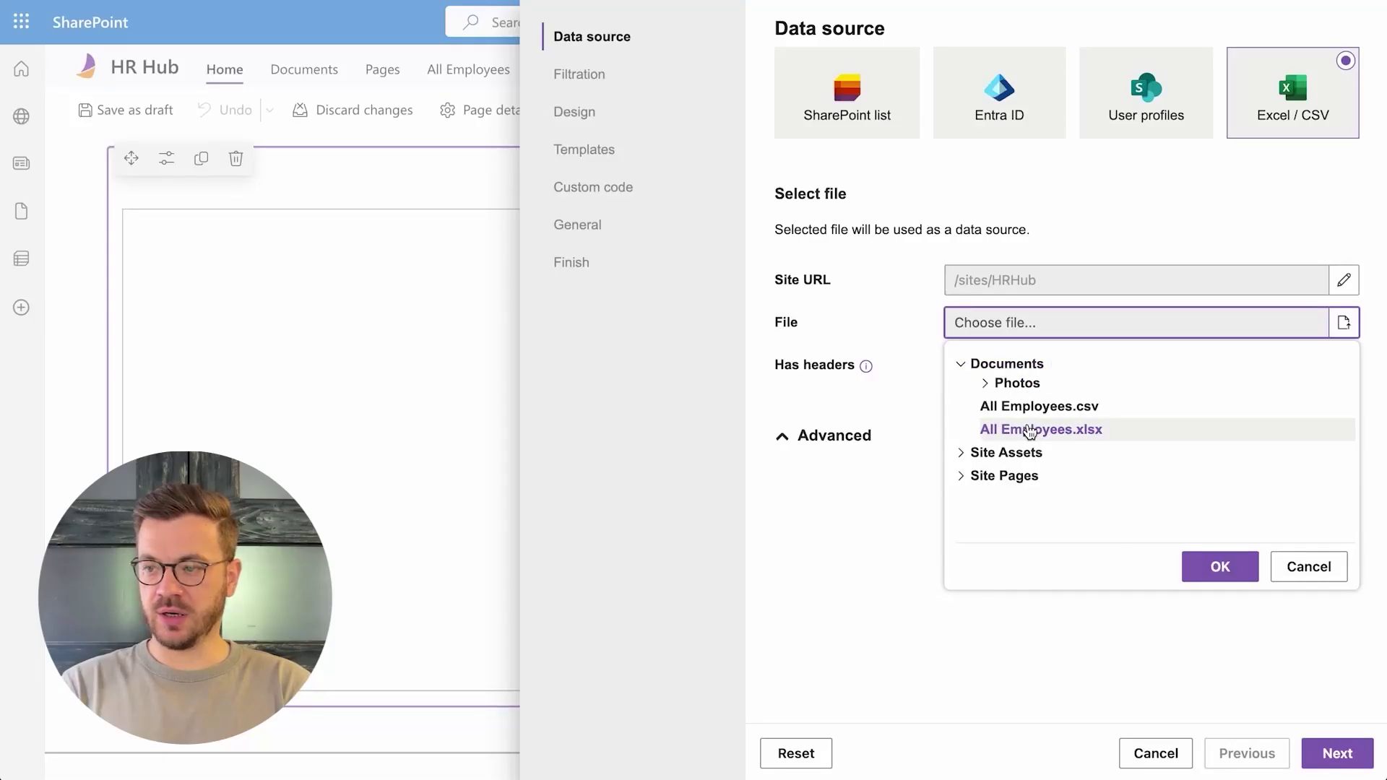
left_click(1230, 569)
- Map Dotted manager ID to the Dotted-line Manager Email column
scroll(1232, 567, "down", 1)
scroll(1232, 567, "down", 1)
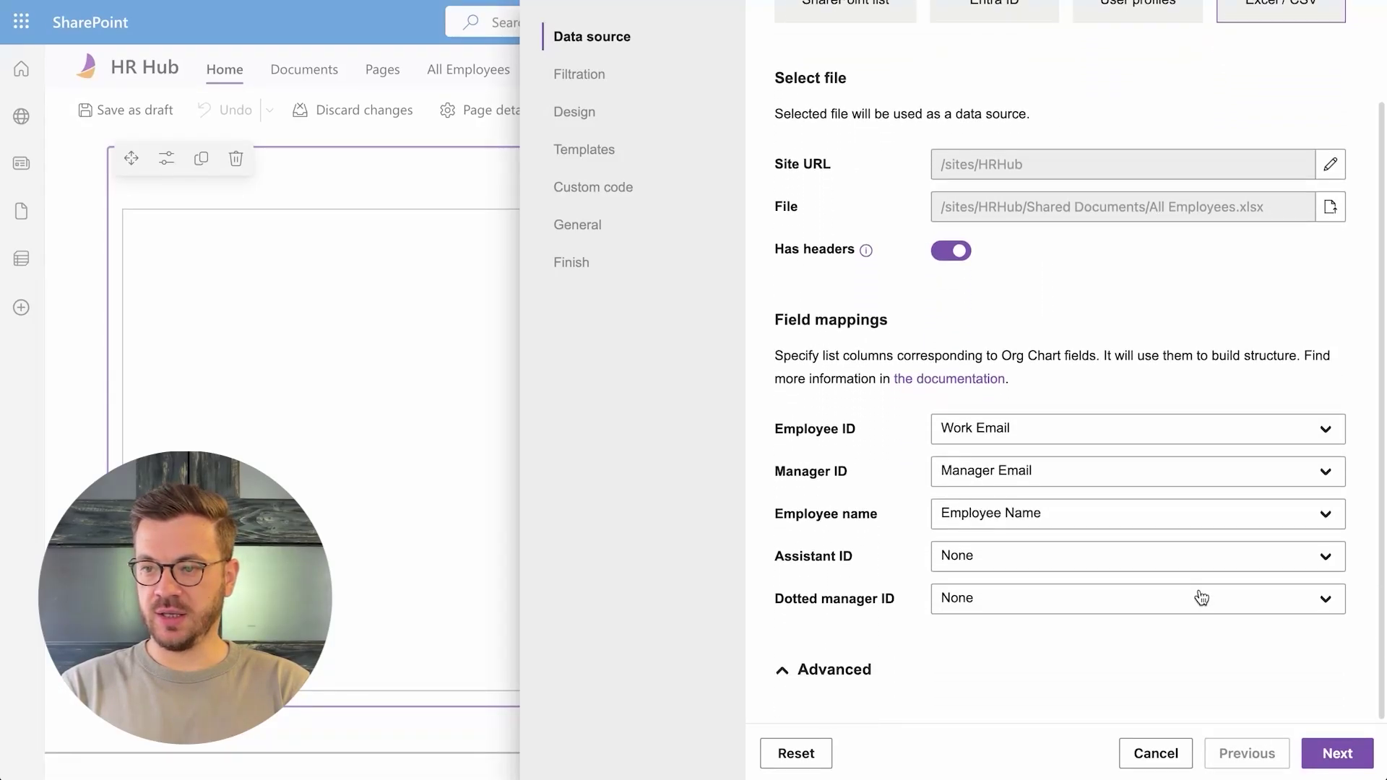
left_click(1199, 598)
type("dotted")
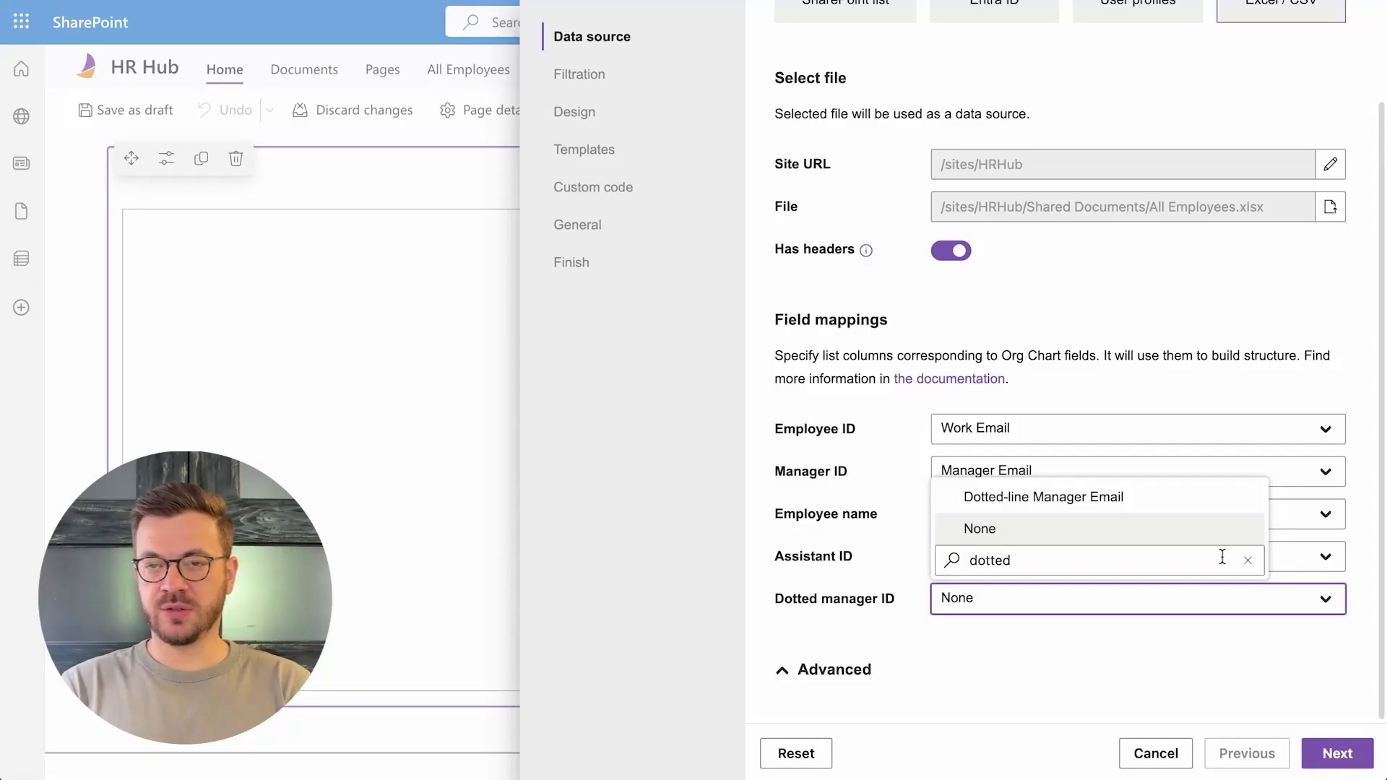
left_click(1169, 504)
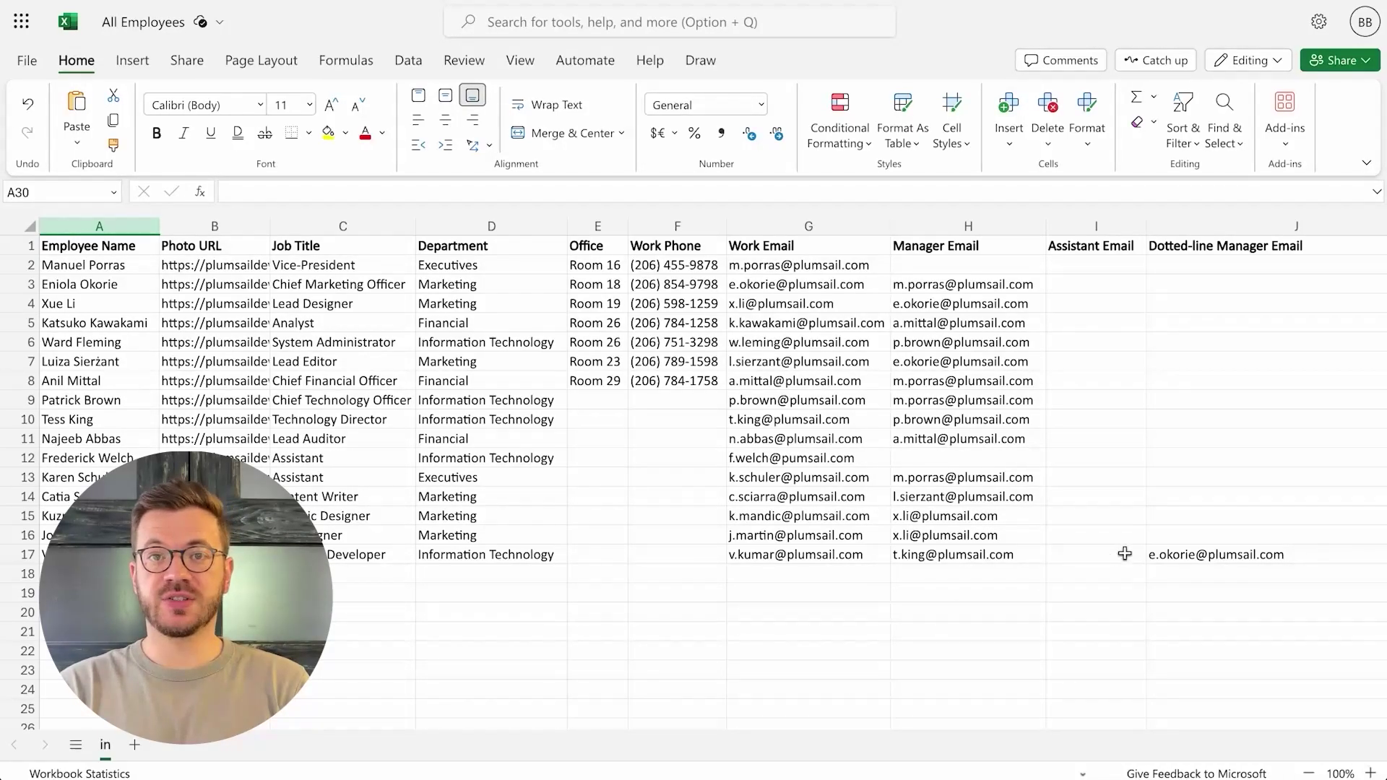
- In cell J16, enter two dotted-line manager email addresses separated by a semicolon
left_click(1170, 534)
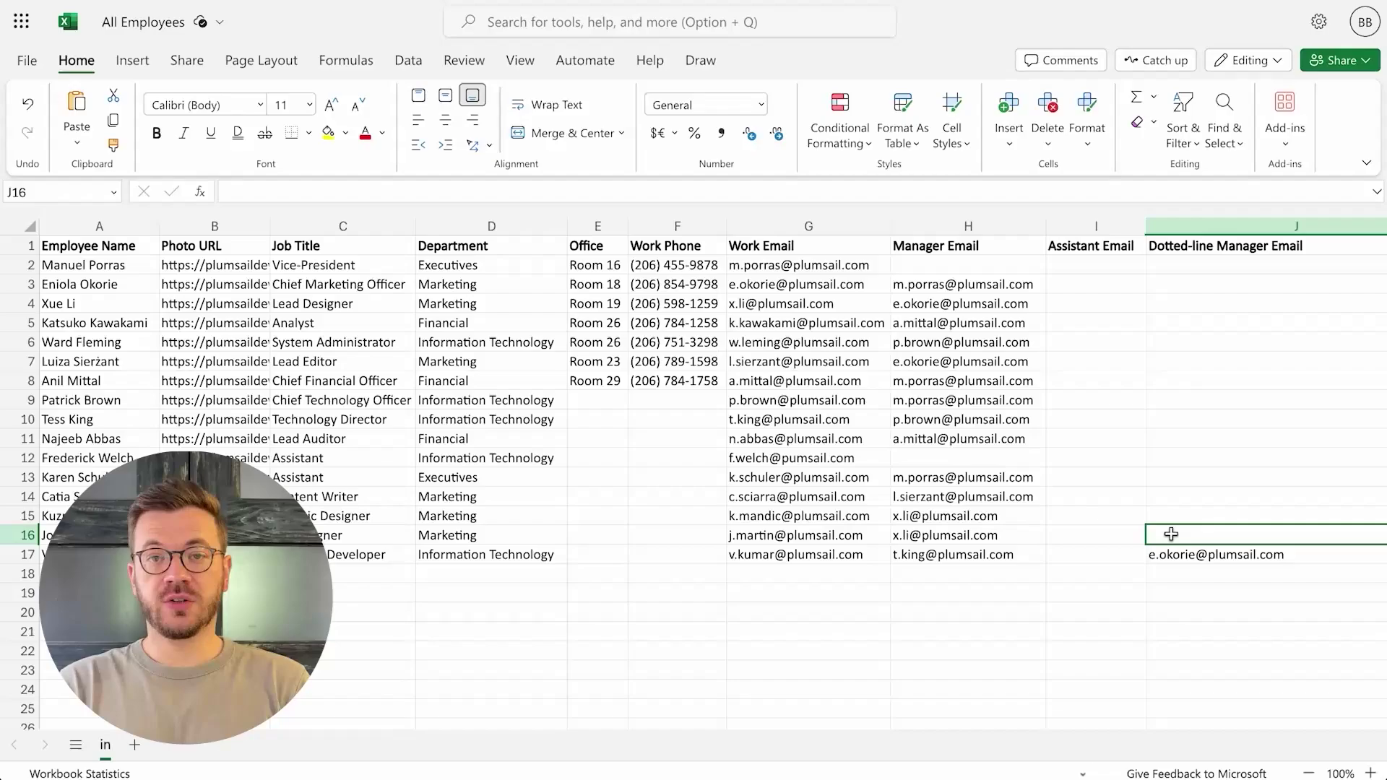
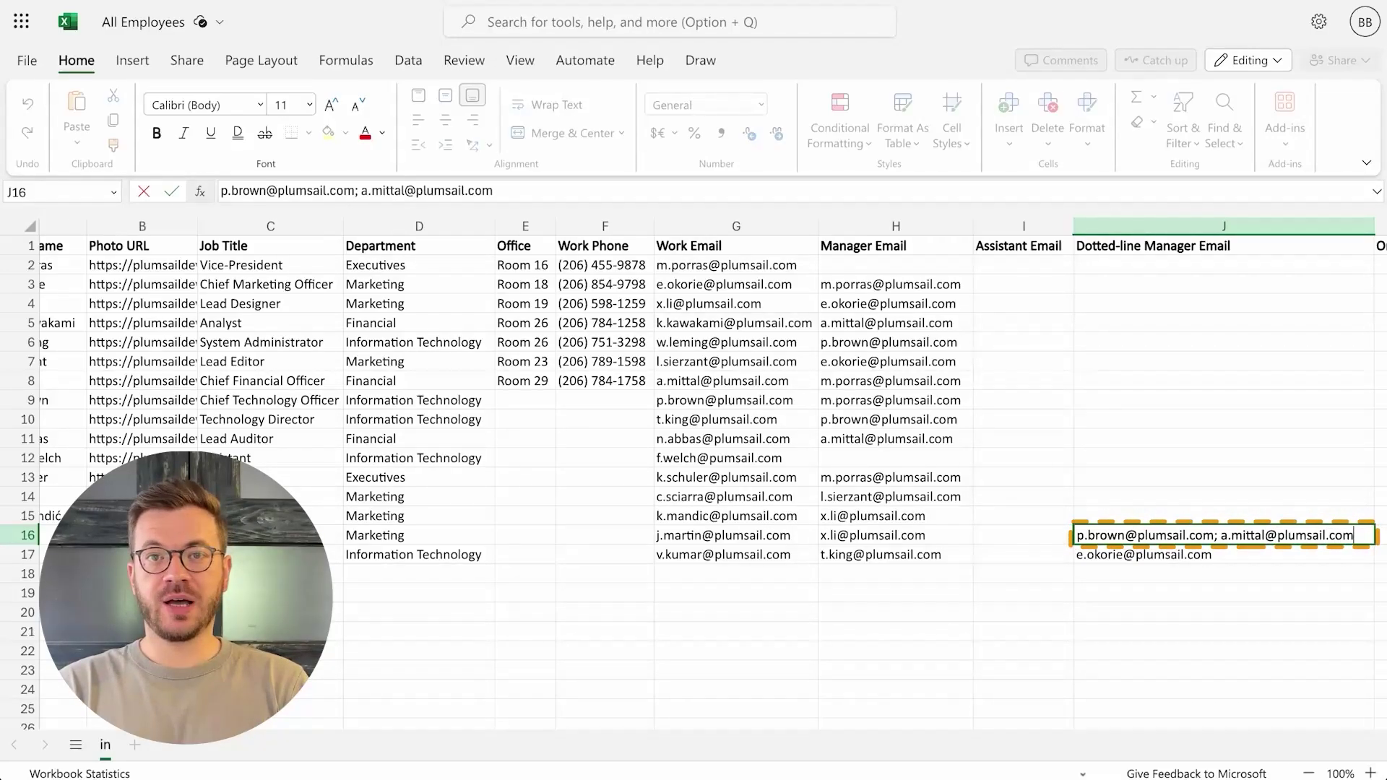